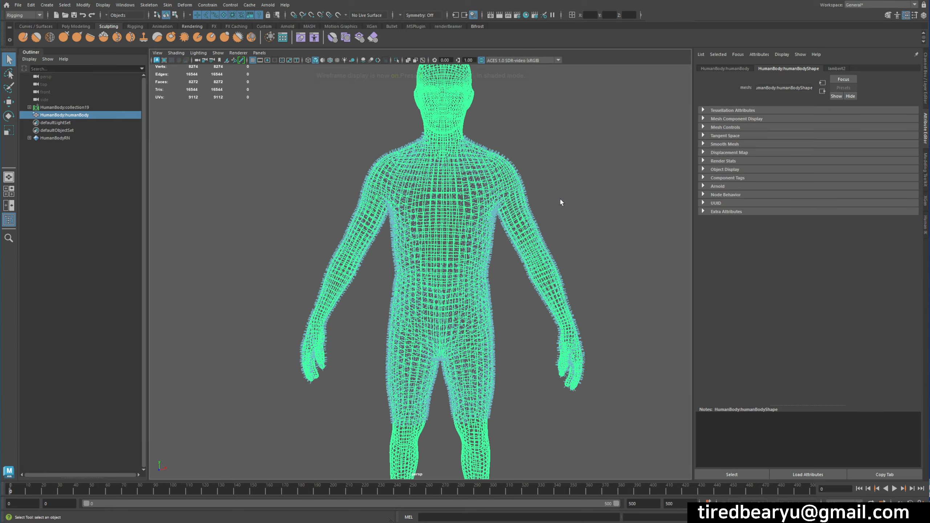
Step: Deselect the body mesh and switch the viewport from wireframe back to shaded display
key("4")
left_click(582, 286)
middle_click_drag(584, 290, 584, 256, "alt")
key("5")
scroll(617, 282, "down", 3)
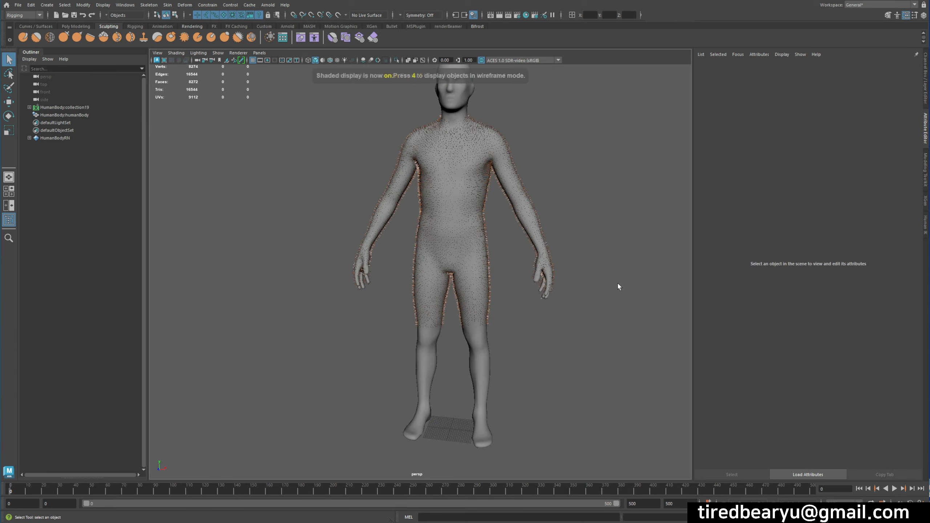
scroll(439, 351, "up", 2)
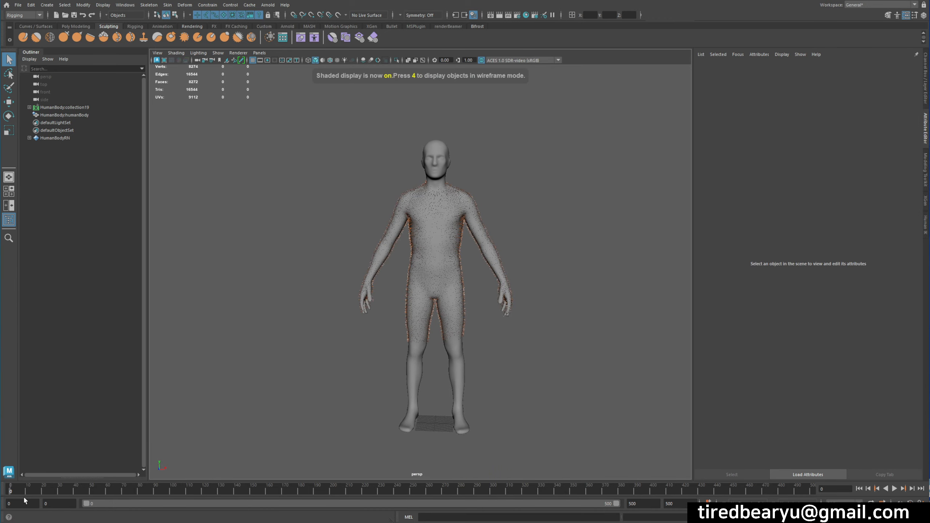
Step: Scrub the timeline from frame 0 to frame 500 and inspect the hair covering on the body
left_click_drag(26, 490, 812, 491)
left_click_drag(403, 374, 498, 367, "alt")
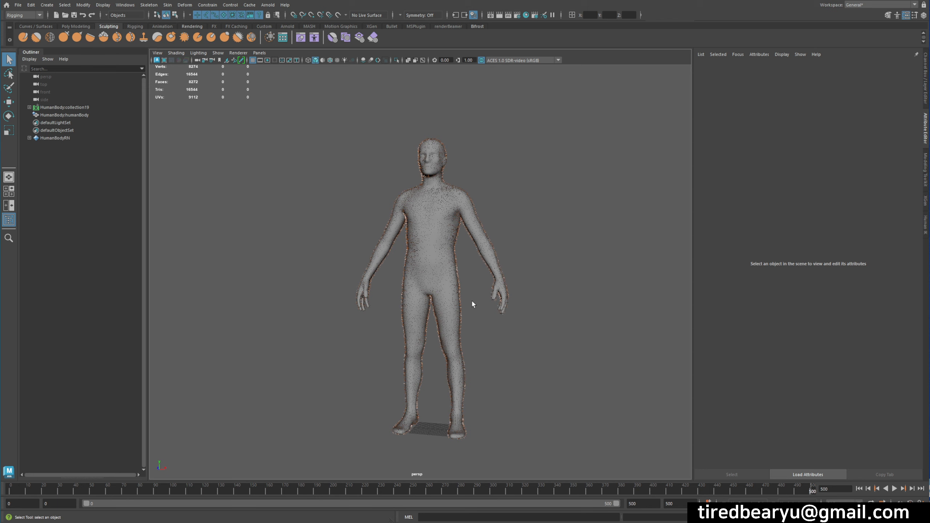
right_click_drag(364, 228, 457, 224, "alt")
left_click(476, 236)
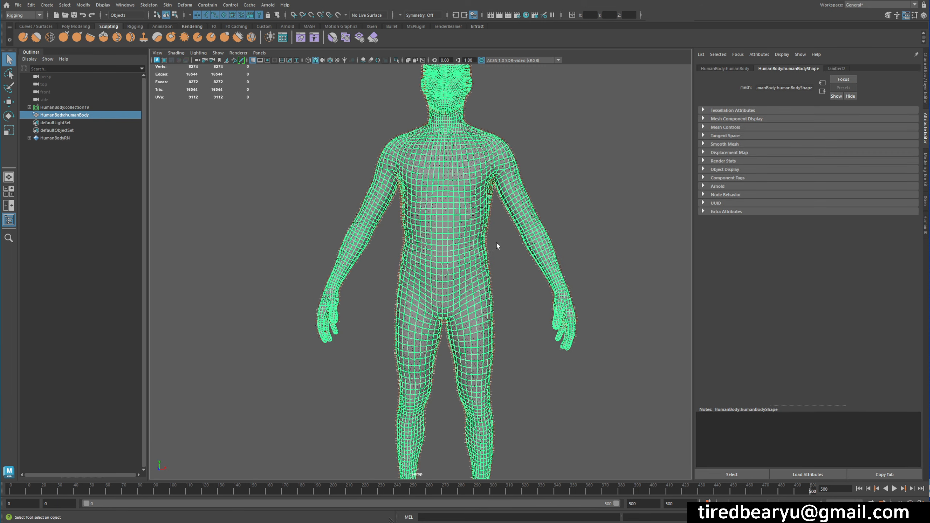
left_click(494, 244)
left_click(513, 167)
Step: Show the XGen settings of the body's hair description and leave the body mesh deselected
left_click(925, 203)
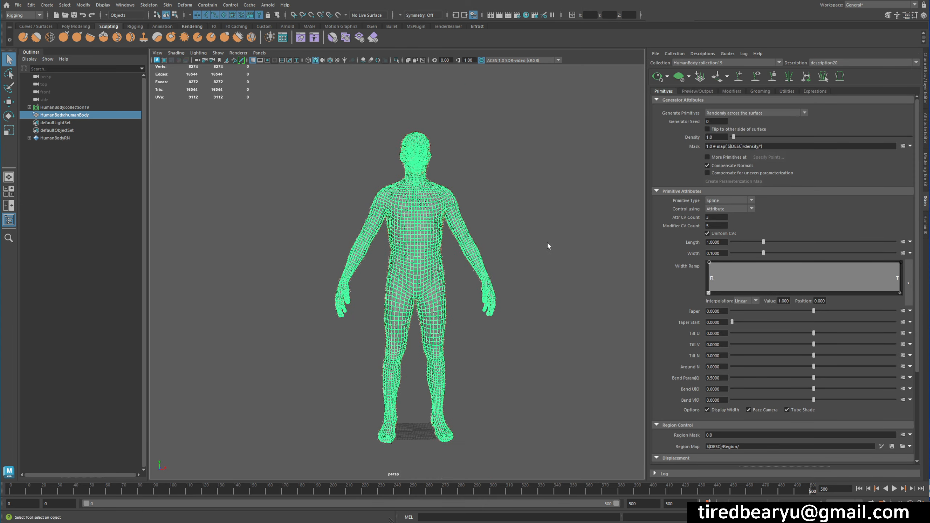
scroll(491, 213, "up", 2)
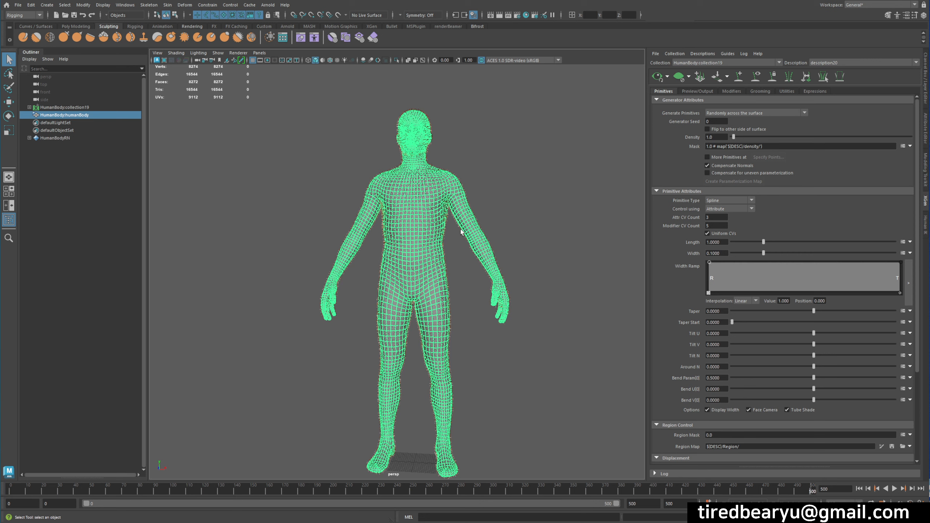
left_click(458, 228)
left_click(459, 227)
left_click(468, 214)
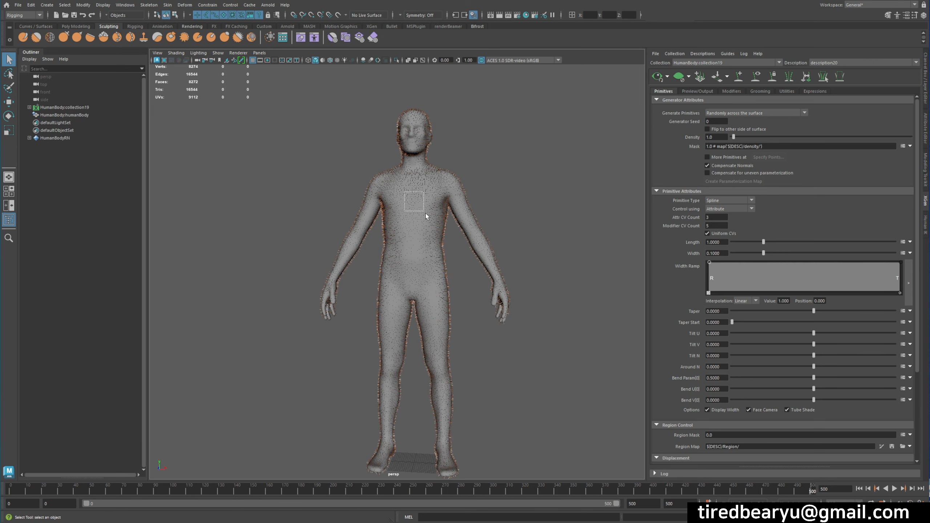
left_click(426, 214)
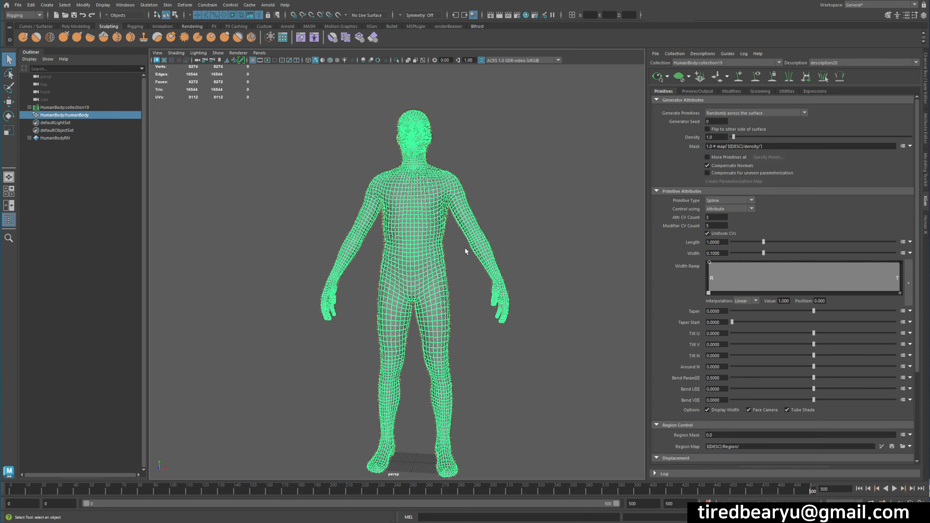
left_click(564, 170)
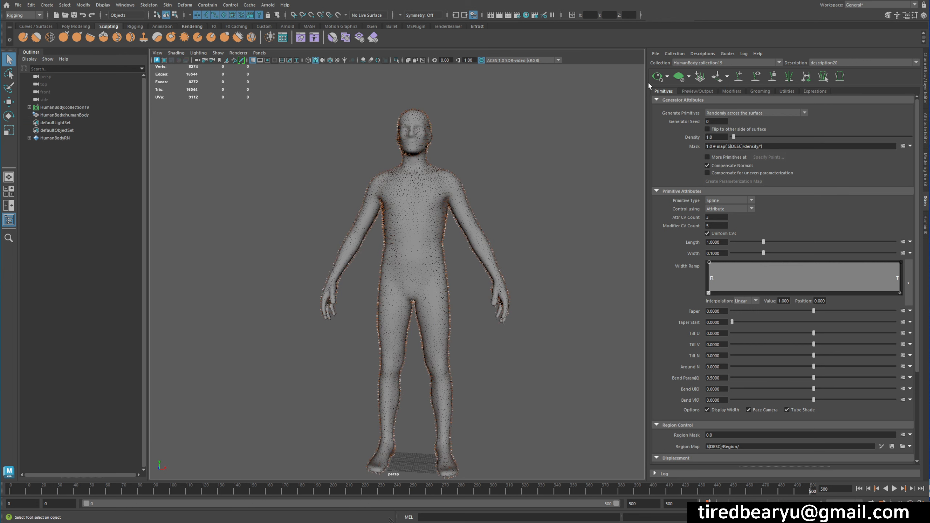
Step: Export HumanBody:description20 from HumanBody:collection19 as the XGen description file HumanBody__ns__description20.xdsc, saving the modified scene
left_click(655, 53)
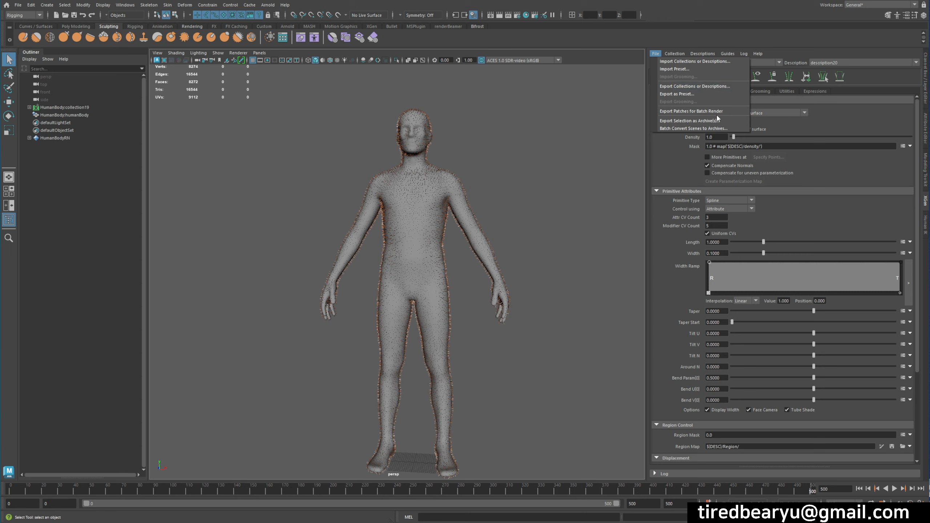
left_click(711, 86)
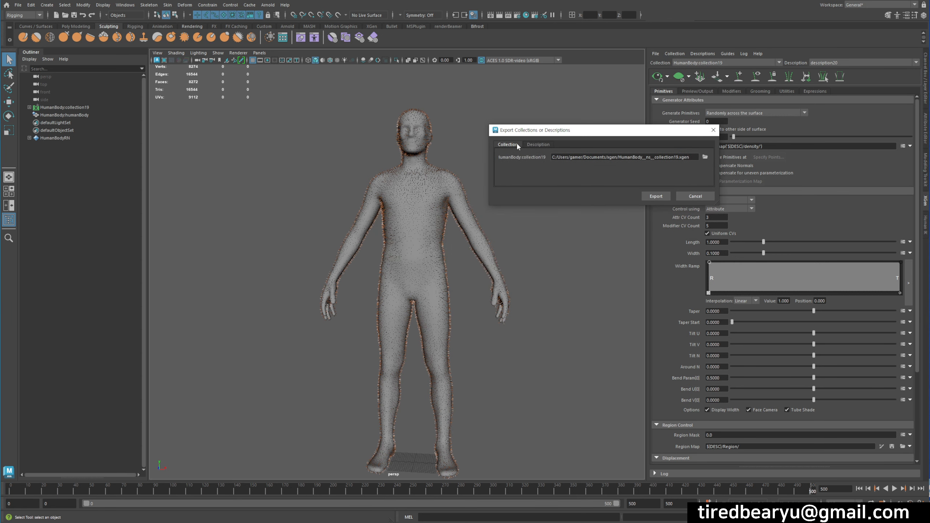
left_click(539, 146)
left_click(508, 145)
left_click(538, 145)
left_click(515, 143)
left_click(539, 144)
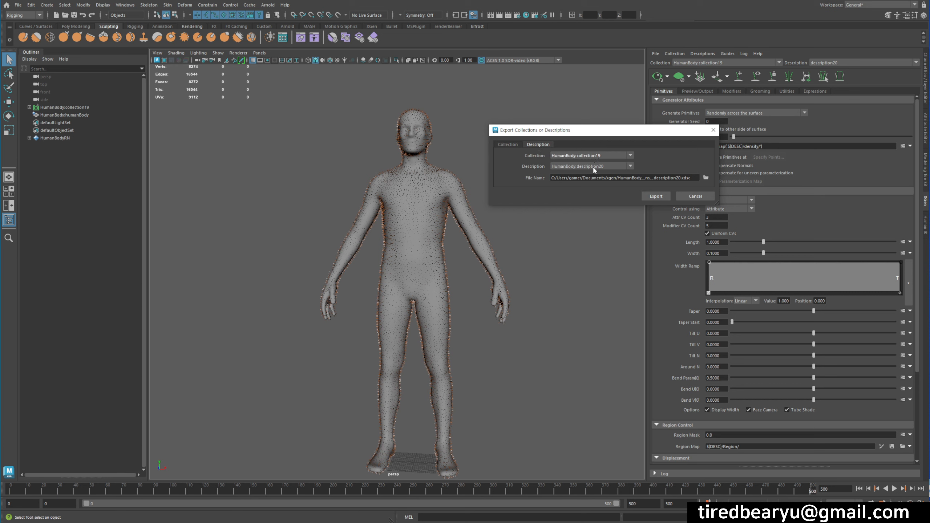
left_click(520, 145)
left_click(541, 145)
left_click(662, 196)
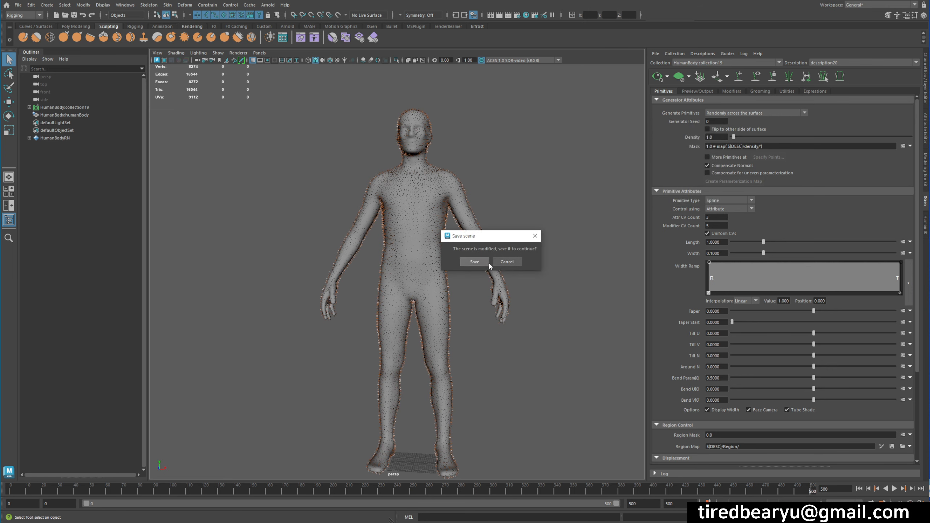
left_click(475, 262)
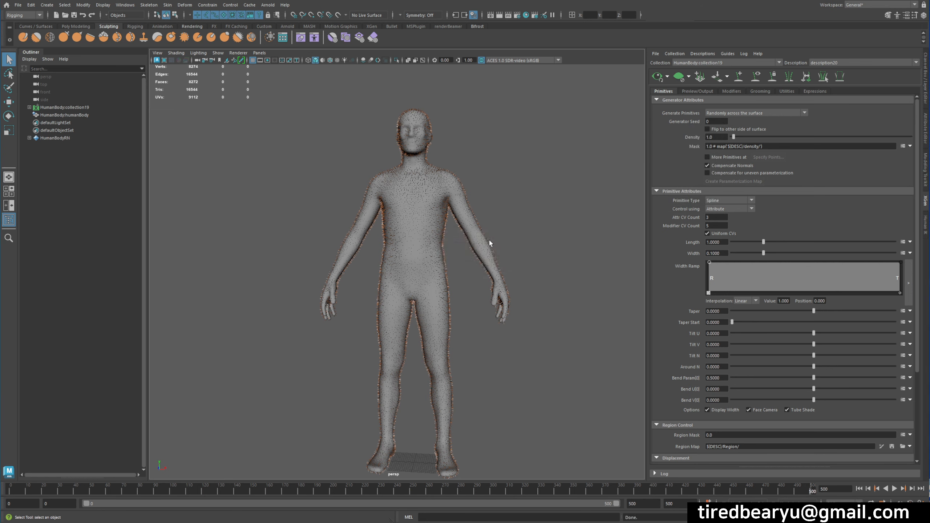
Step: Open the scene Q_Rig_LookAround_v001.mb without saving changes to the current scene
left_click_drag(421, 252, 513, 172, "alt")
left_click(65, 14)
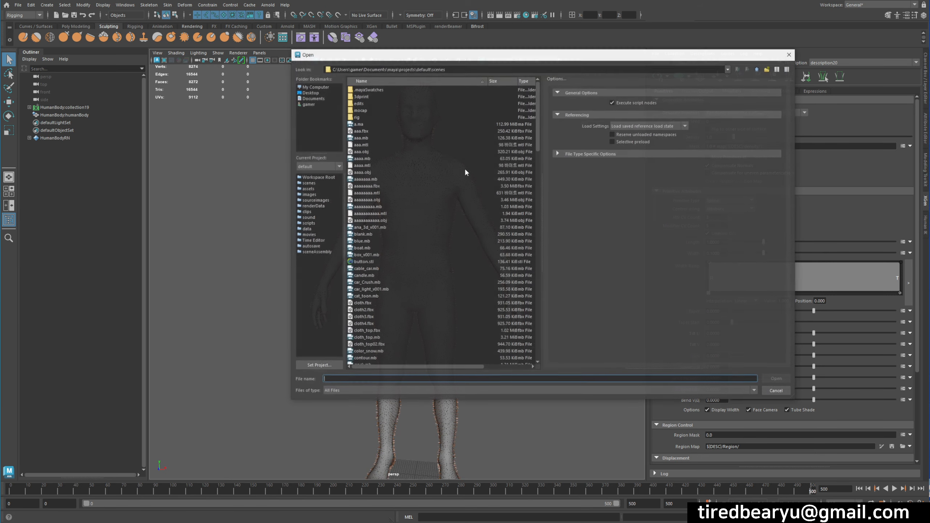
scroll(418, 200, "down", 9)
left_click(416, 220)
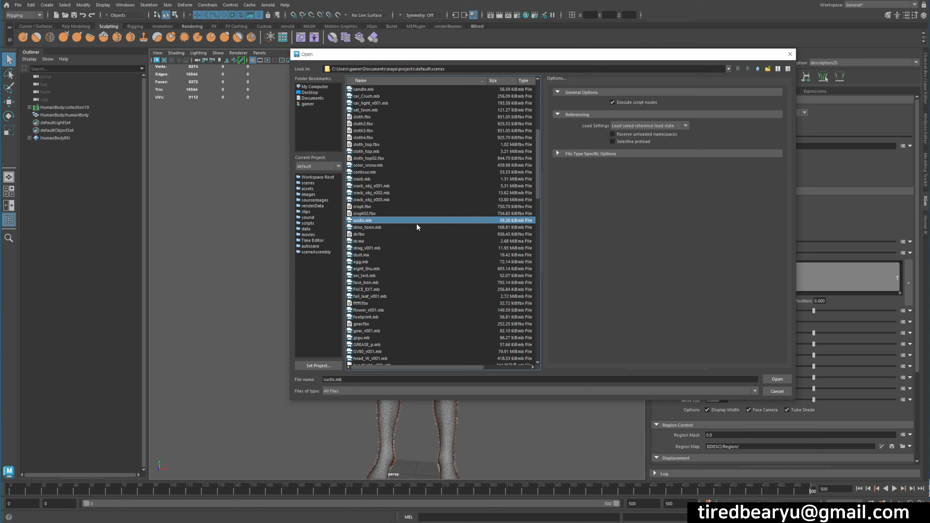
scroll(417, 233, "down", 10)
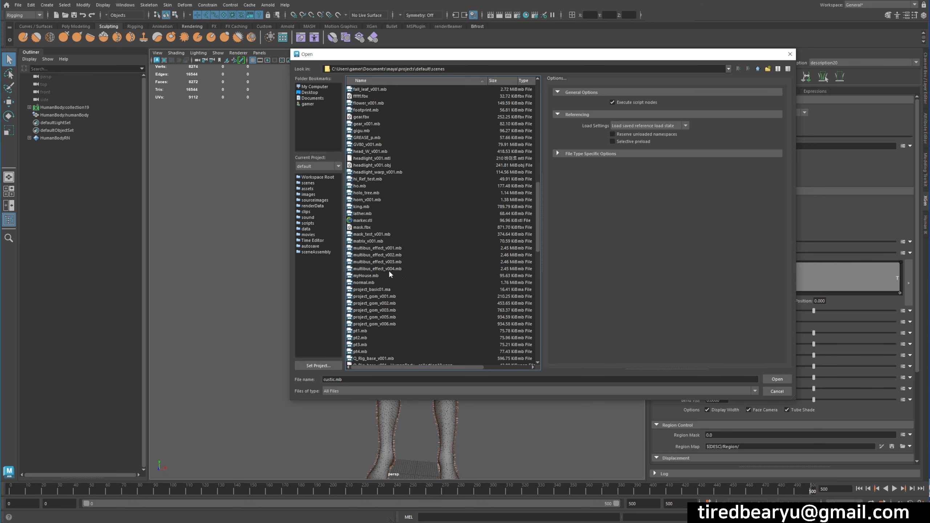
scroll(391, 273, "down", 4)
left_click(401, 297)
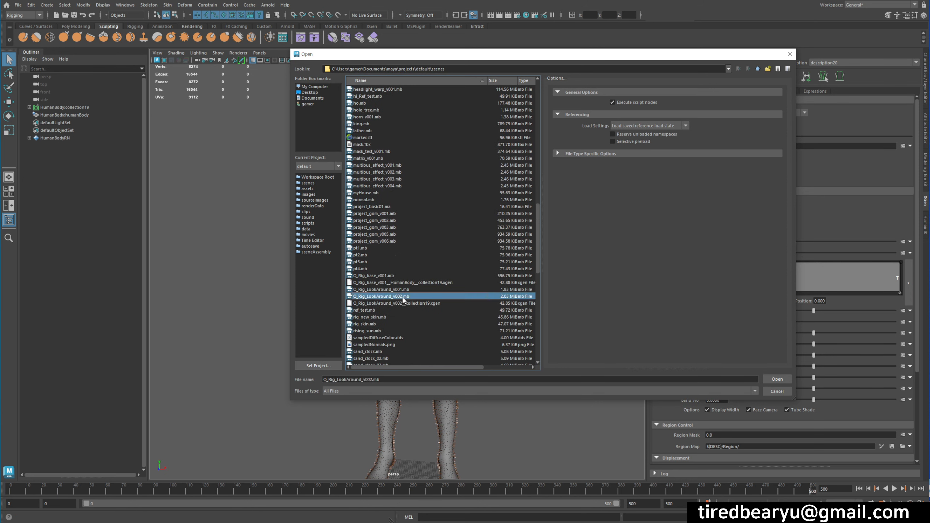
double_click(419, 289)
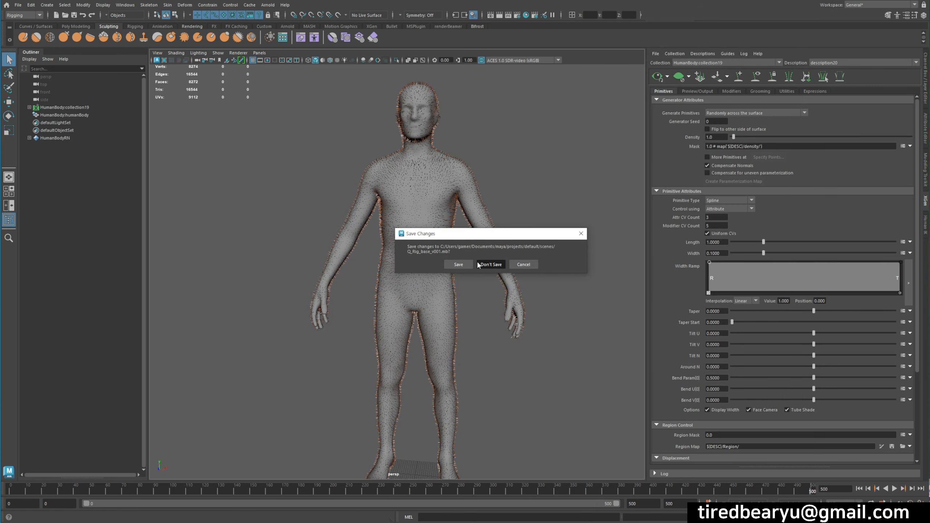
left_click(478, 264)
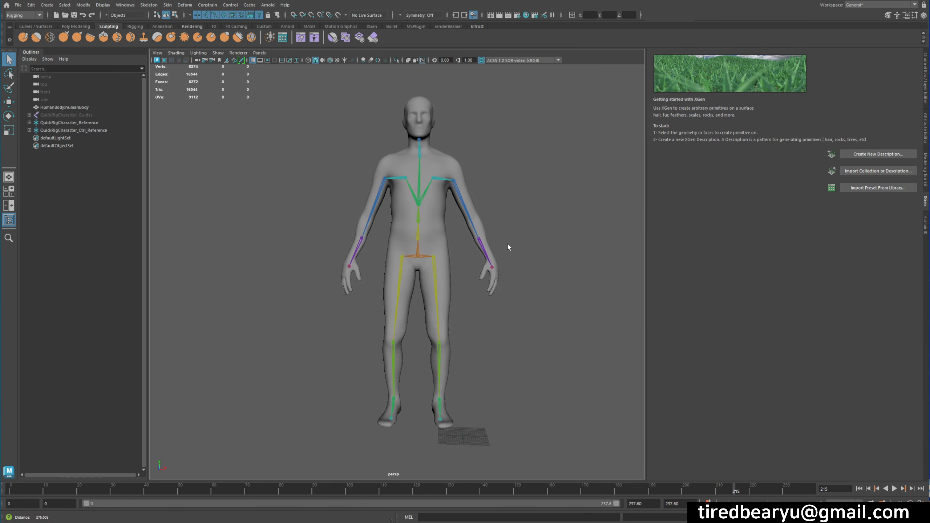
Step: Select the humanBody mesh, play the look-around animation and return to frame 0
left_click(483, 253)
left_click_drag(472, 259, 221, 401, "alt")
key("alt+v")
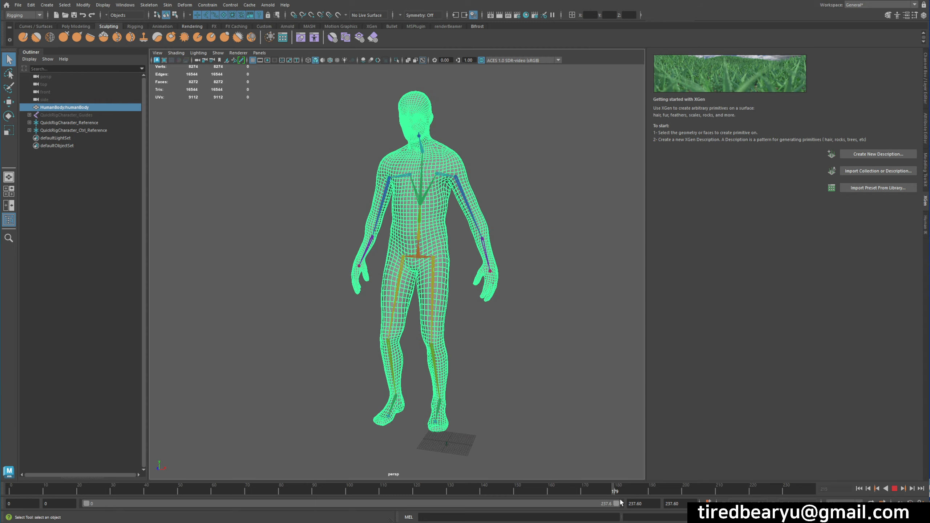
key("alt+v")
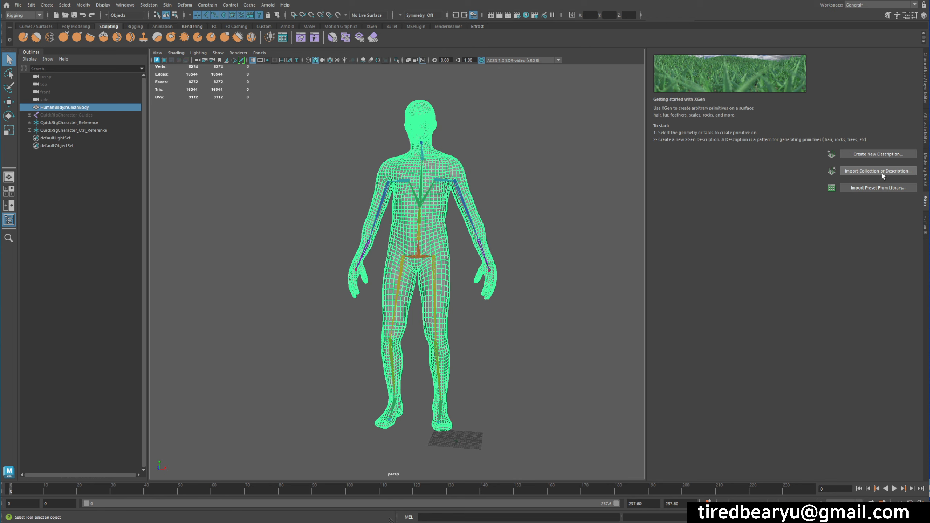
left_click(910, 173)
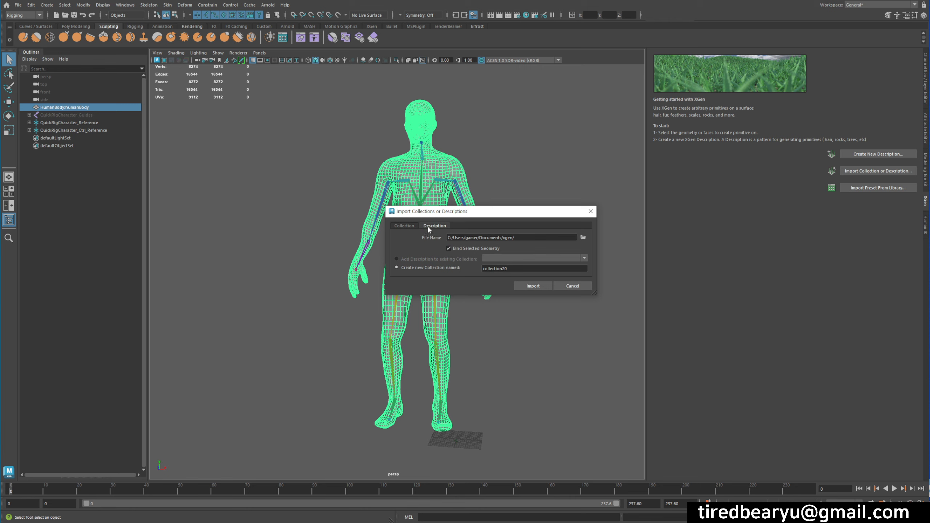
left_click(583, 237)
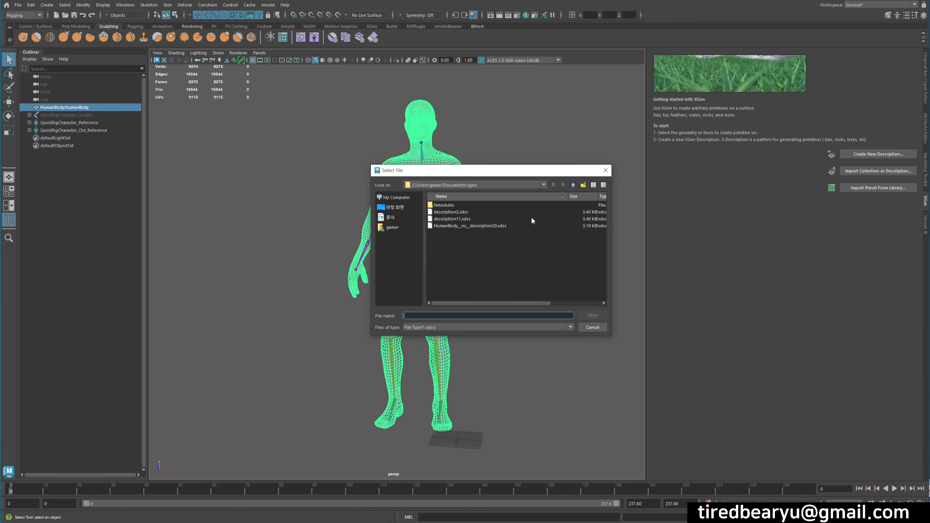
double_click(482, 228)
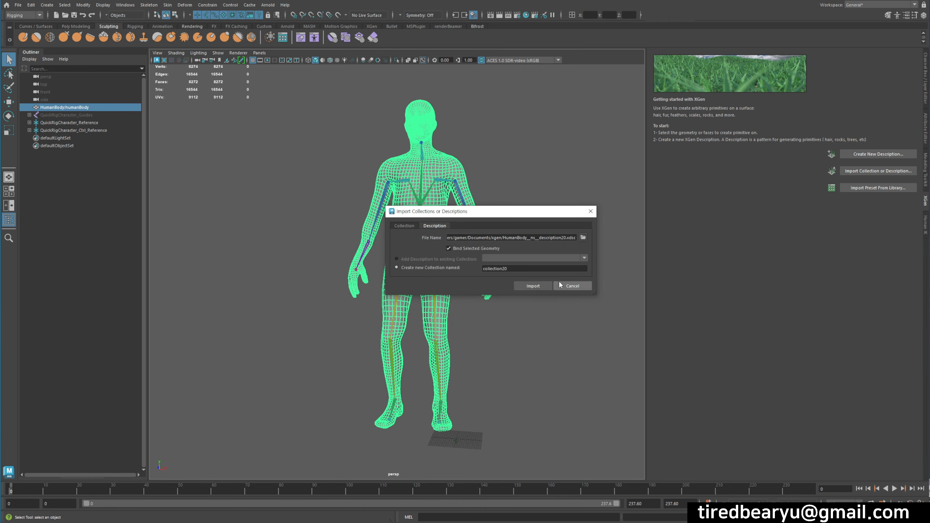
left_click(529, 286)
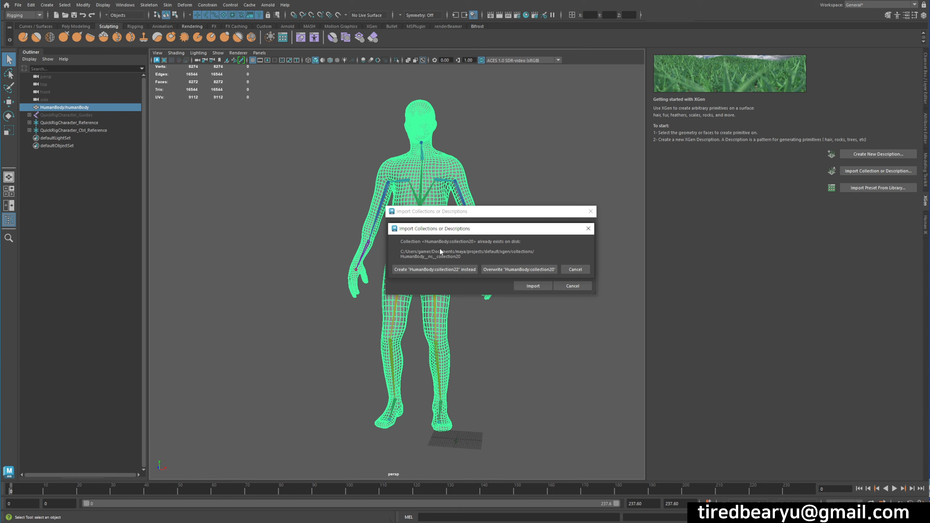
left_click(574, 269)
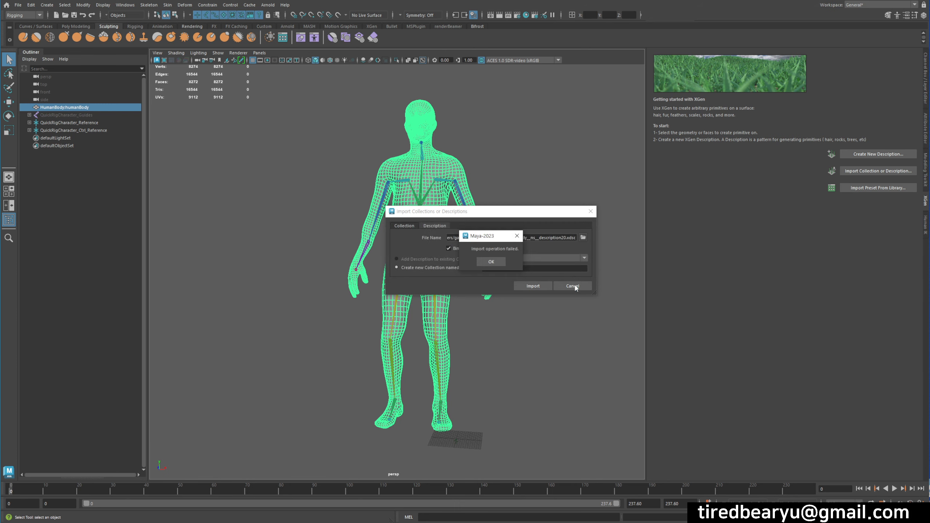
left_click(492, 262)
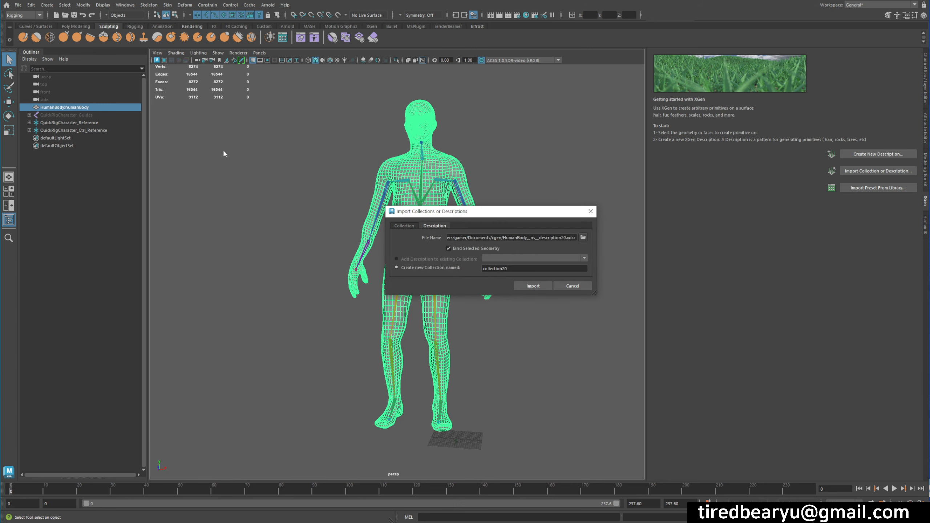
left_click(572, 286)
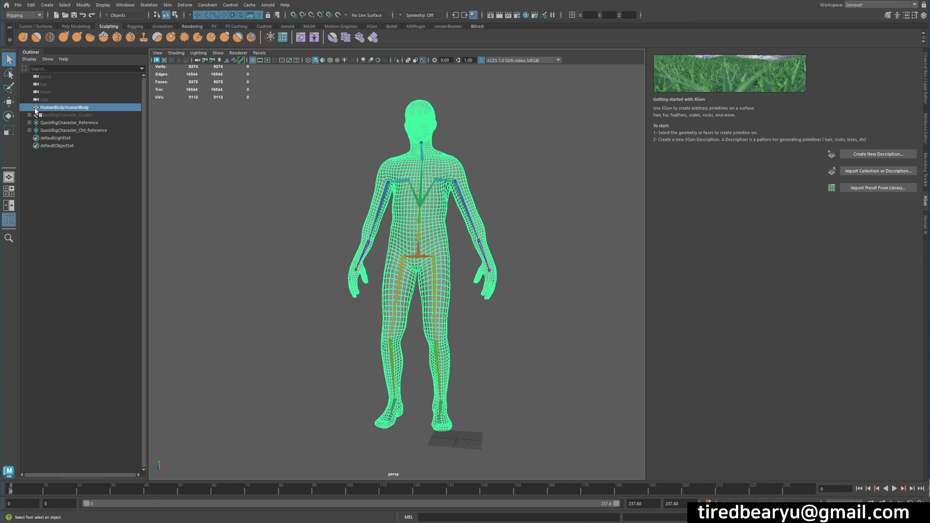
Step: Rename the HumanBody:humanBody mesh to body
double_click(72, 108)
type("body")
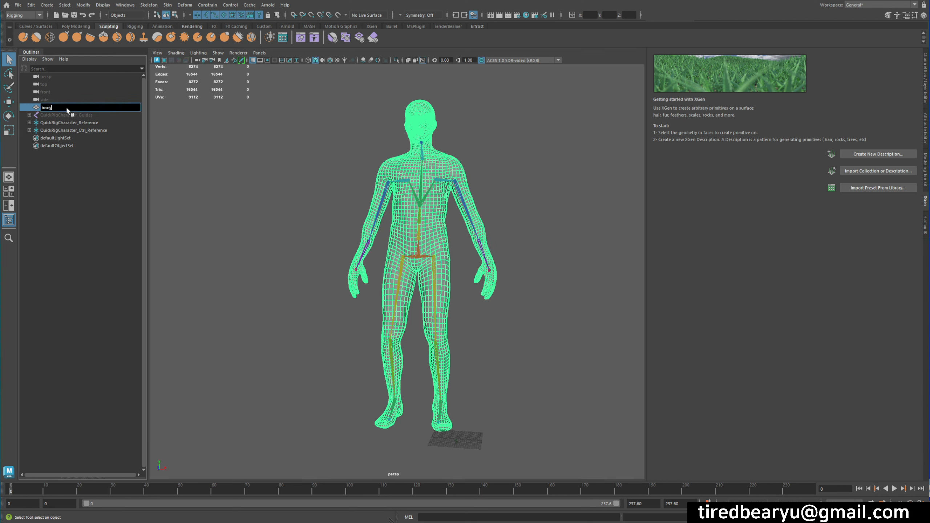
key("Return")
Step: Import the description HumanBody__ns__description20.xdsc into a new collection named collection20, bound to the selected body mesh, and deselect the mesh
left_click(872, 171)
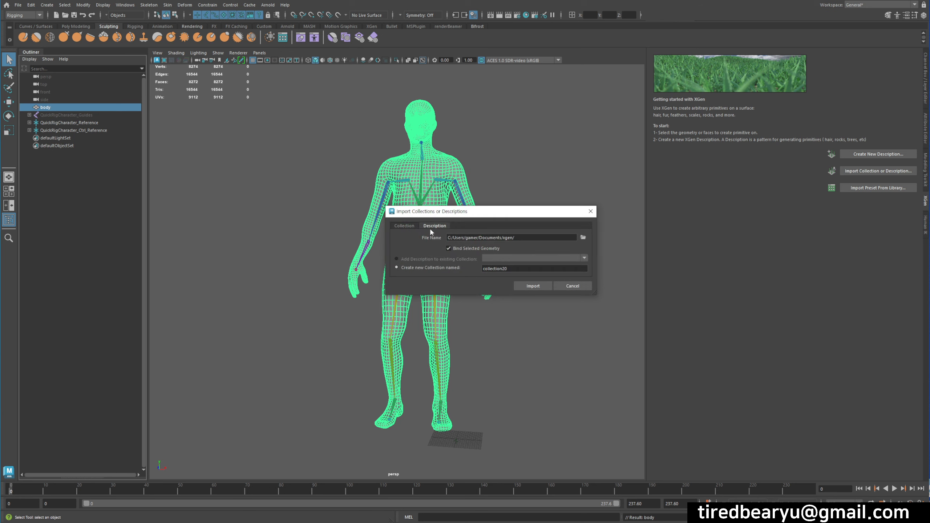
left_click(583, 238)
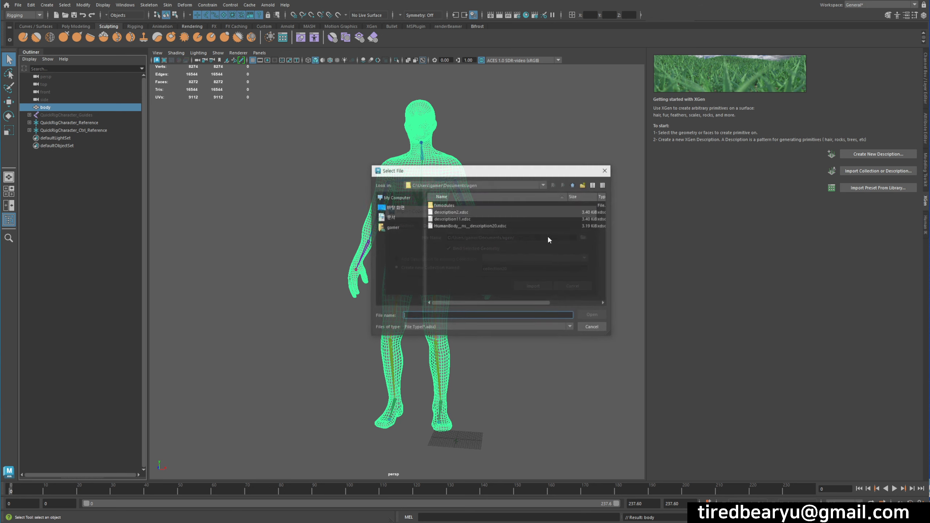
double_click(504, 238)
left_click(536, 288)
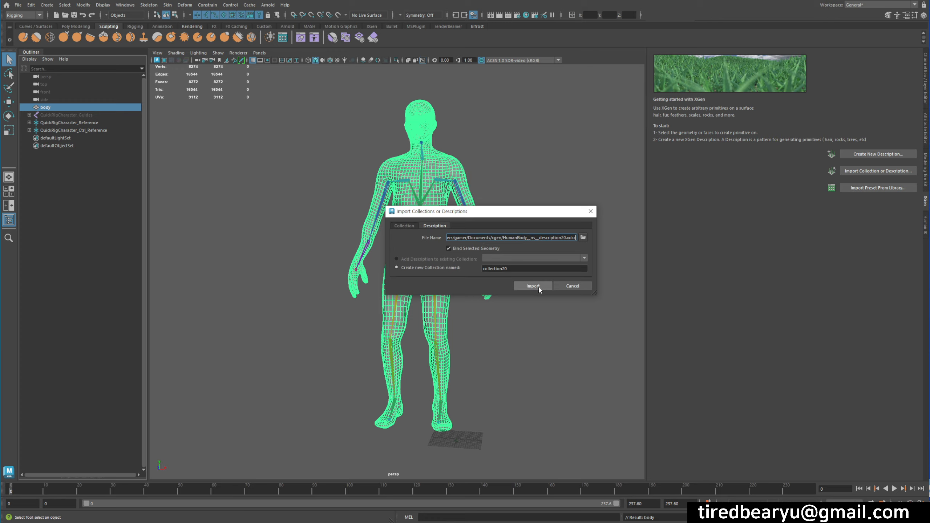
left_click(586, 266)
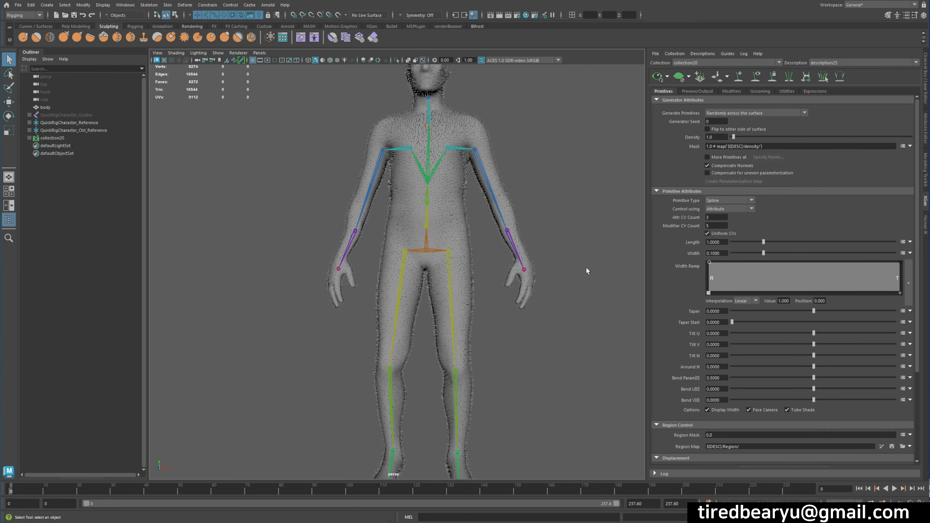
scroll(507, 299, "up", 2)
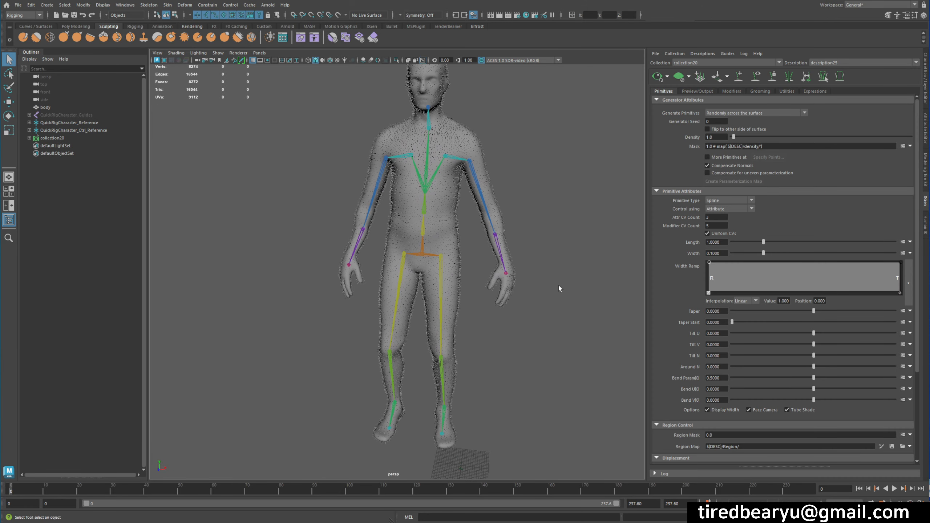
Step: Inspect the imported hair on the body mesh in wireframe and shaded display, both close up and over the full figure
scroll(458, 254, "up", 1)
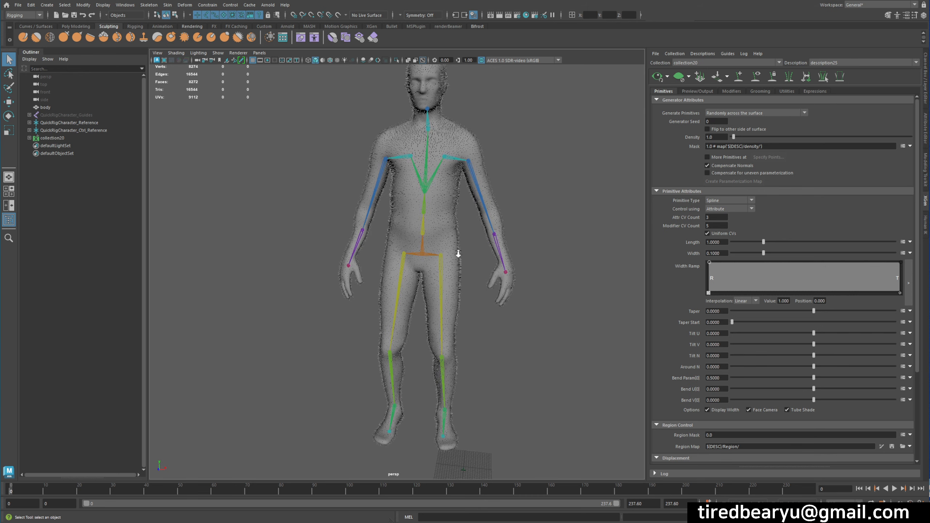
scroll(481, 246, "up", 1)
left_click(465, 235)
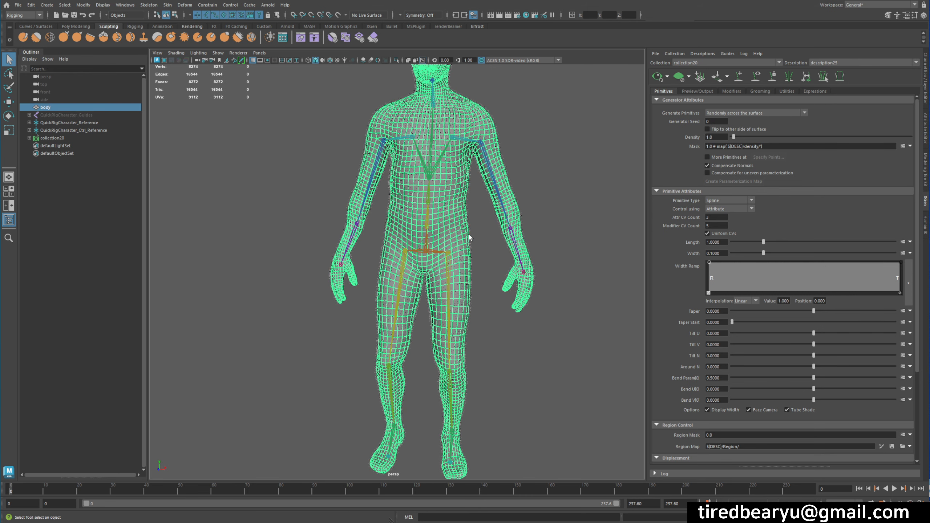
key("4")
mouse_move(472, 262)
left_mouse_down("alt")
mouse_move(480, 260)
mouse_move(457, 264)
left_mouse_up("alt")
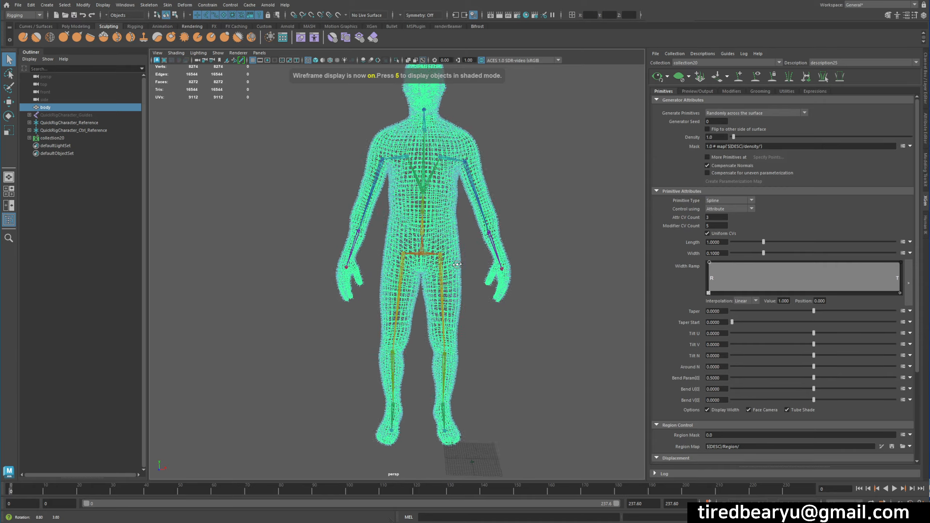
left_click(577, 333)
key("5")
scroll(497, 284, "up", 5)
scroll(476, 265, "down", 6)
left_click_drag(433, 259, 457, 301)
scroll(475, 286, "down", 4)
left_click(517, 262)
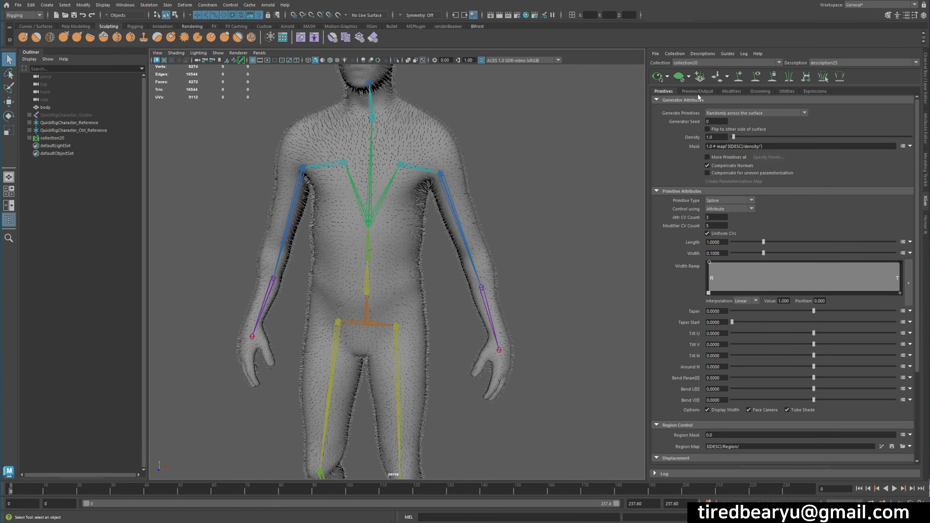
key("a")
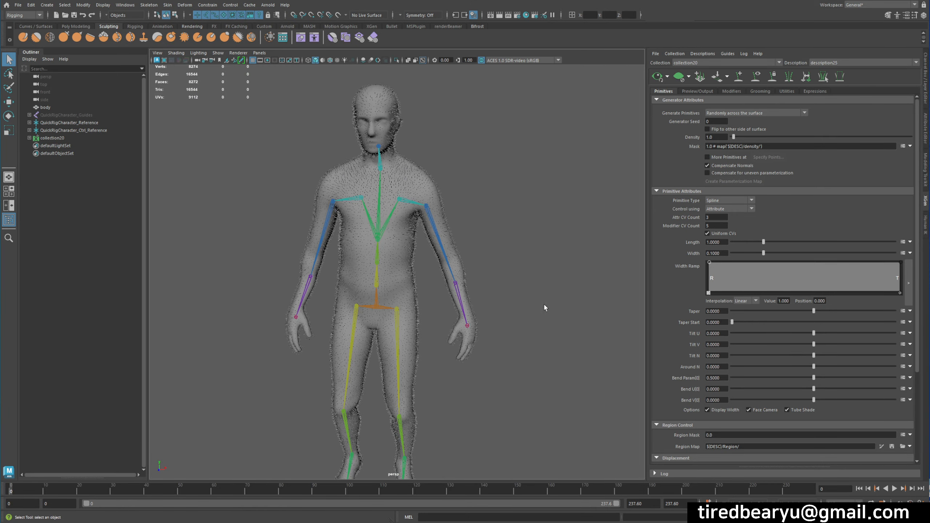
left_click_drag(543, 208, 452, 320, "alt")
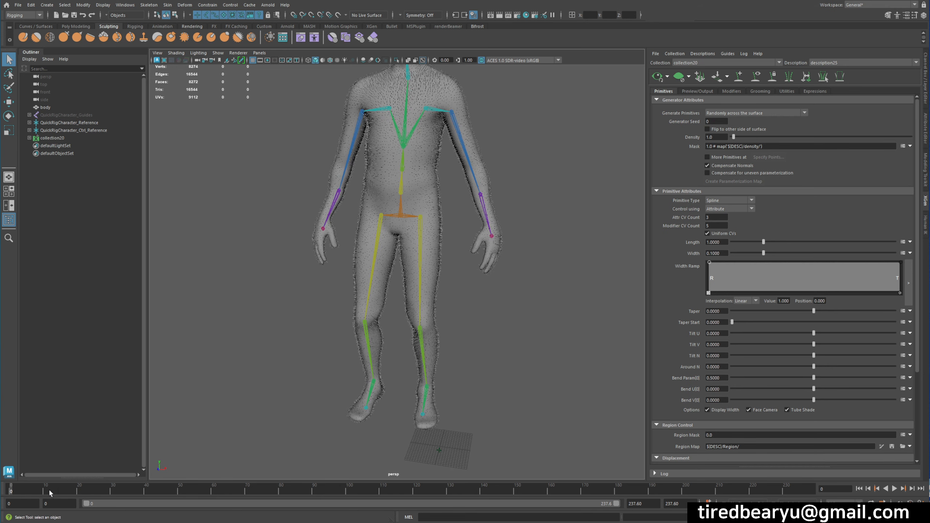
Step: Play the look-around animation and scrub to frame 79 to check whether the hair follows the moving body
key("alt+v")
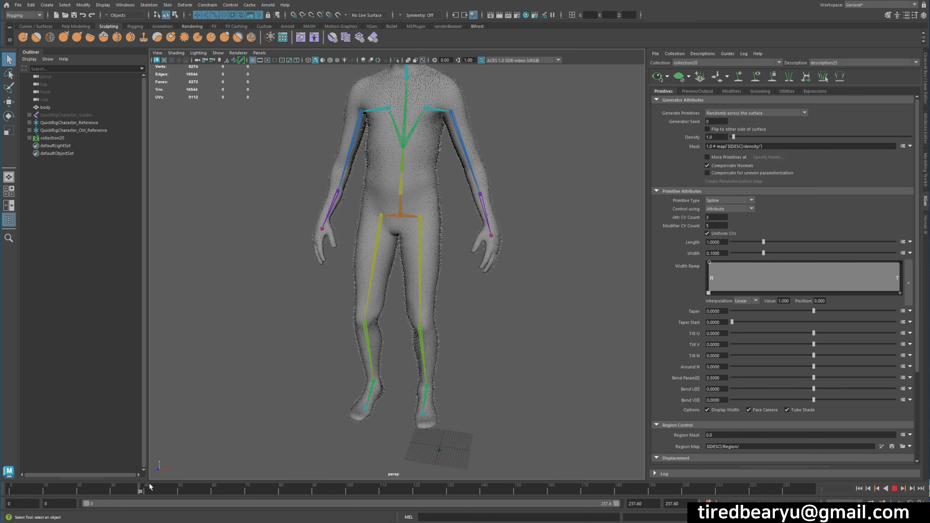
left_click_drag(149, 485, 279, 484)
middle_click_drag(570, 253, 588, 334, "alt")
left_click(442, 166)
left_click(589, 164)
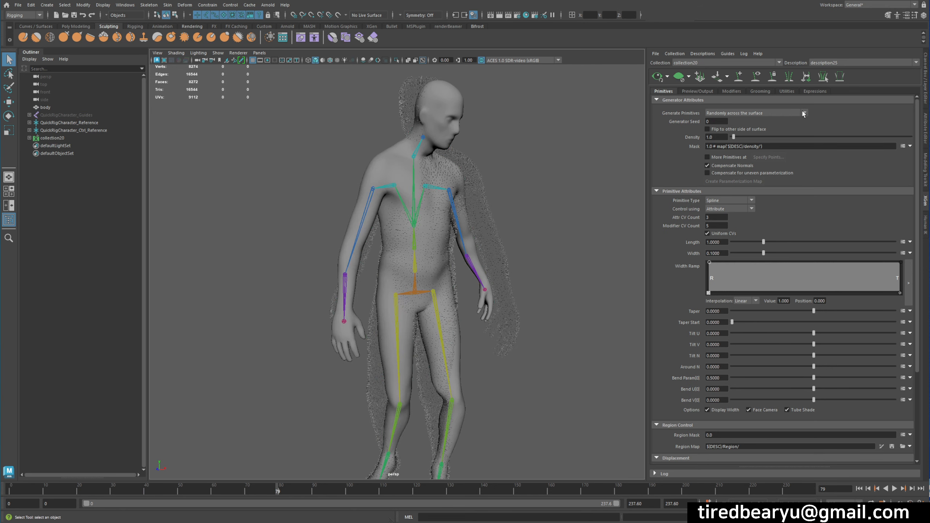
left_click(701, 97)
left_click(656, 97)
left_click(911, 146)
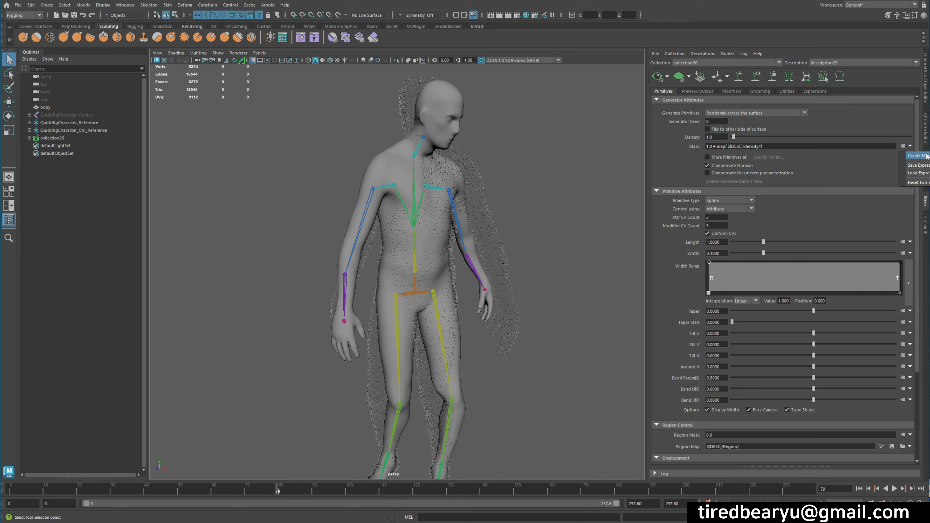
left_click(535, 177)
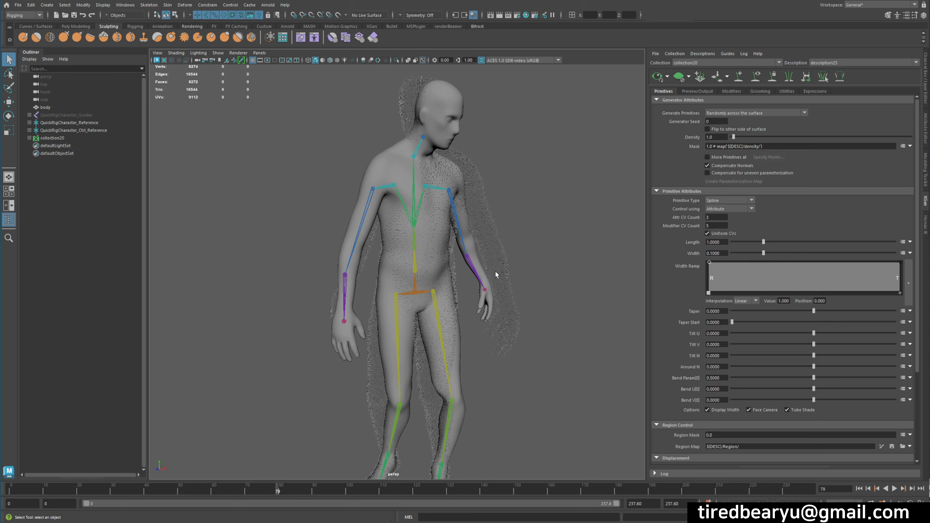
Step: Return the animation to frame 0 and start a new scene without saving changes to Q_Rig_LookAround_v001.mb
left_click(11, 488)
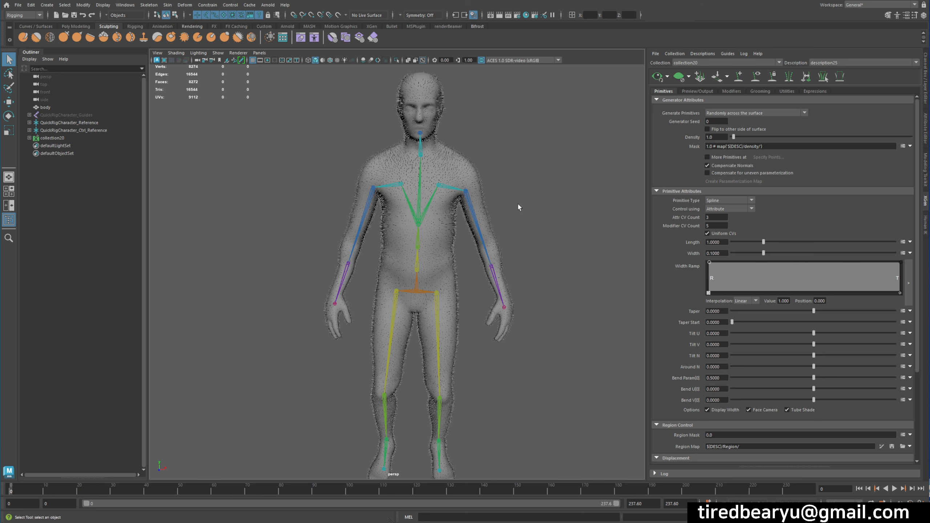
key("ctrl+n")
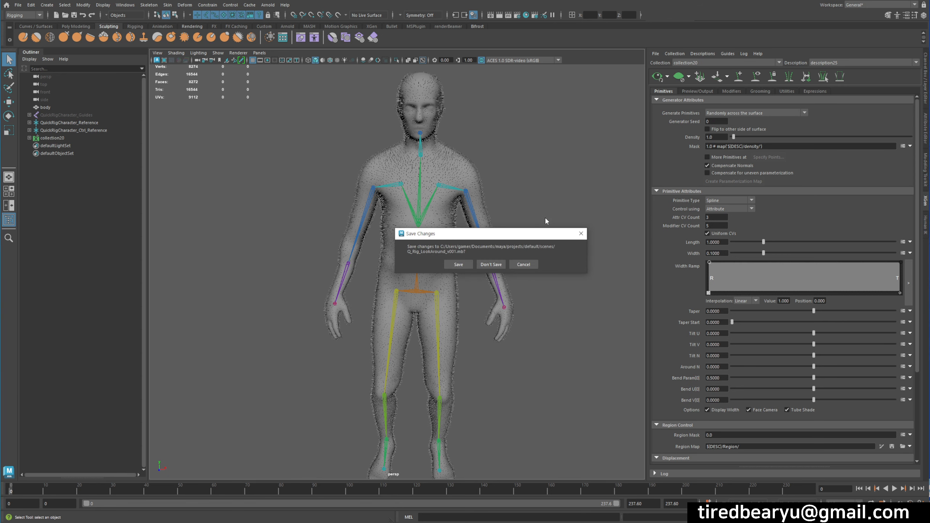
left_click(491, 263)
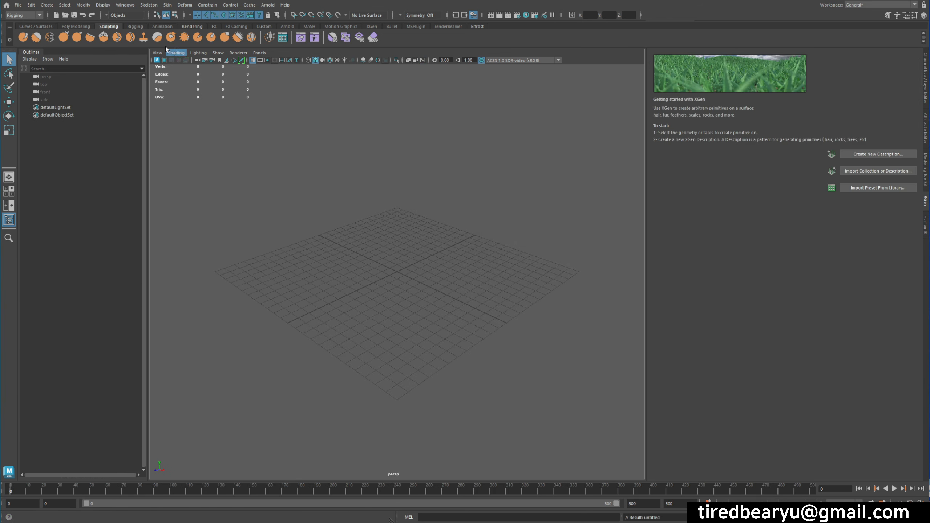
Step: Open the base body scene Q_Rig_base_v001.mb with the original hair collection, without saving the untitled scene
left_click(64, 15)
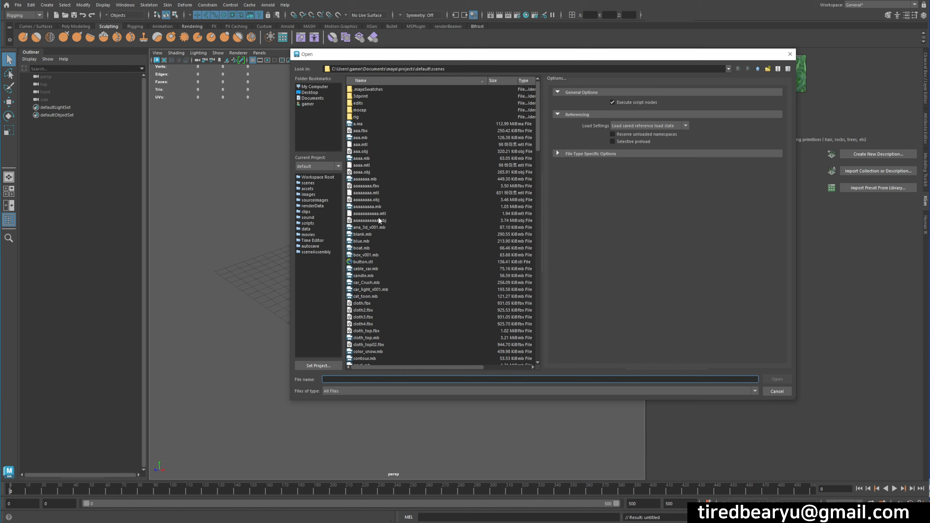
scroll(388, 286, "down", 7)
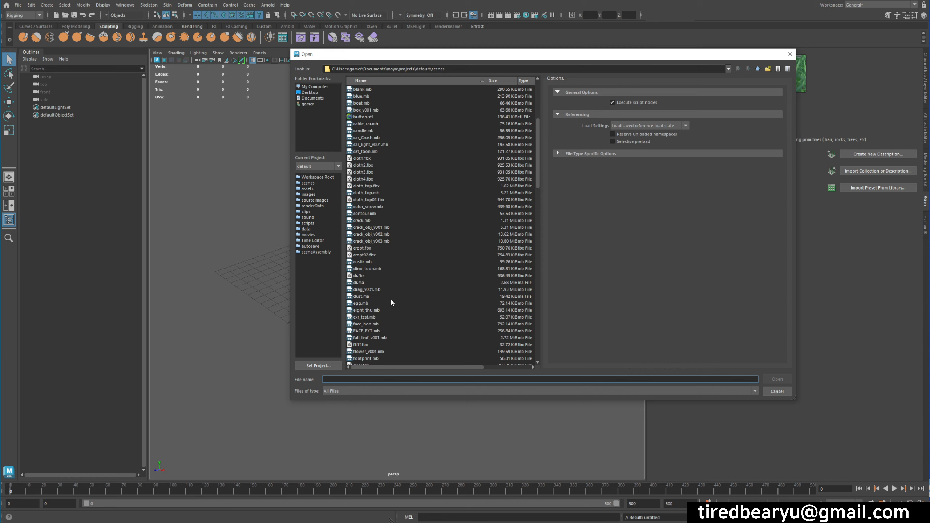
scroll(388, 317, "down", 15)
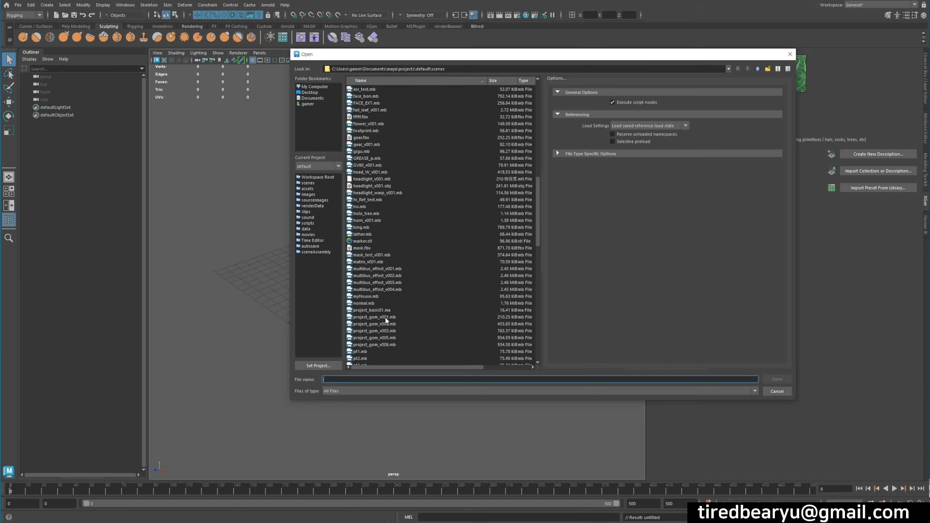
double_click(388, 317)
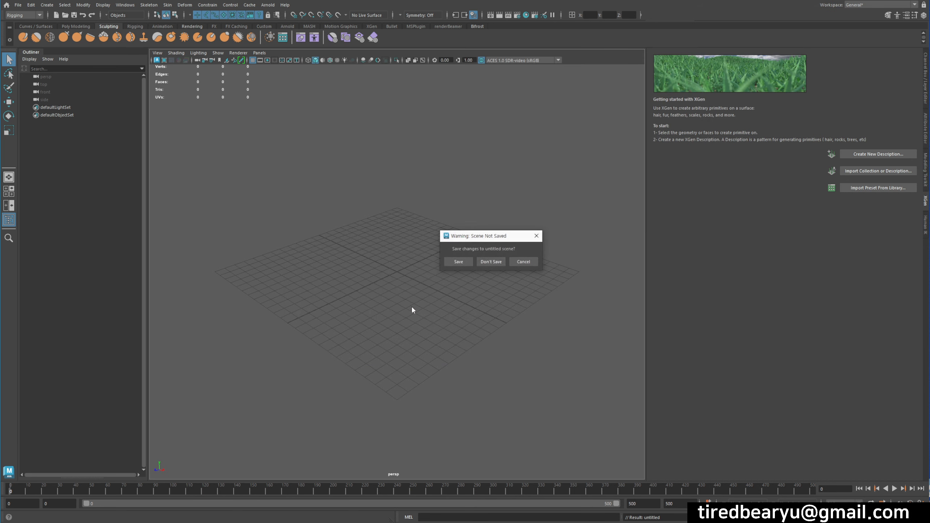
left_click(486, 262)
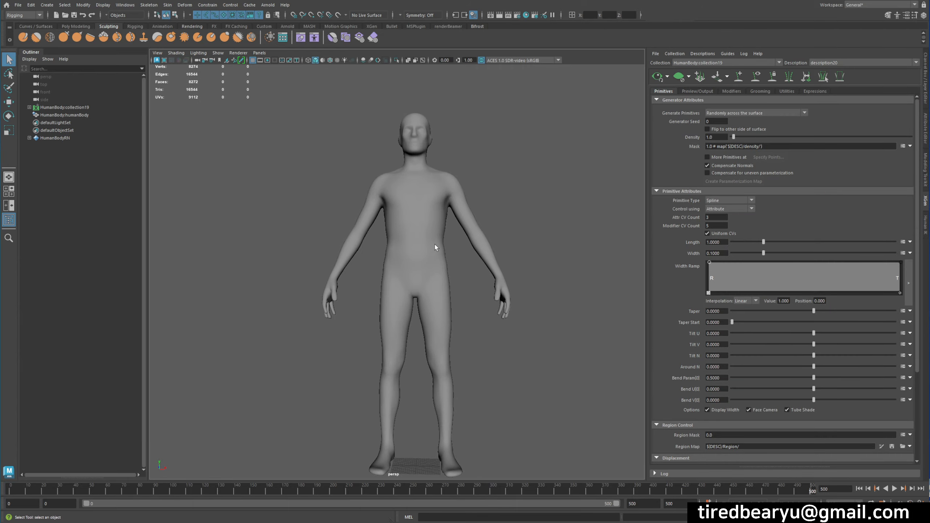
Step: Show the XGen hair preview on the base body and look it over
left_click(443, 284)
left_click_drag(443, 284, 437, 265, "alt")
left_click(406, 178)
left_click_drag(445, 234, 435, 252, "alt")
Step: Reference the animated character scene Q_Rig_LookAround_v001.mb into the base scene with the Reference Editor
left_click(18, 5)
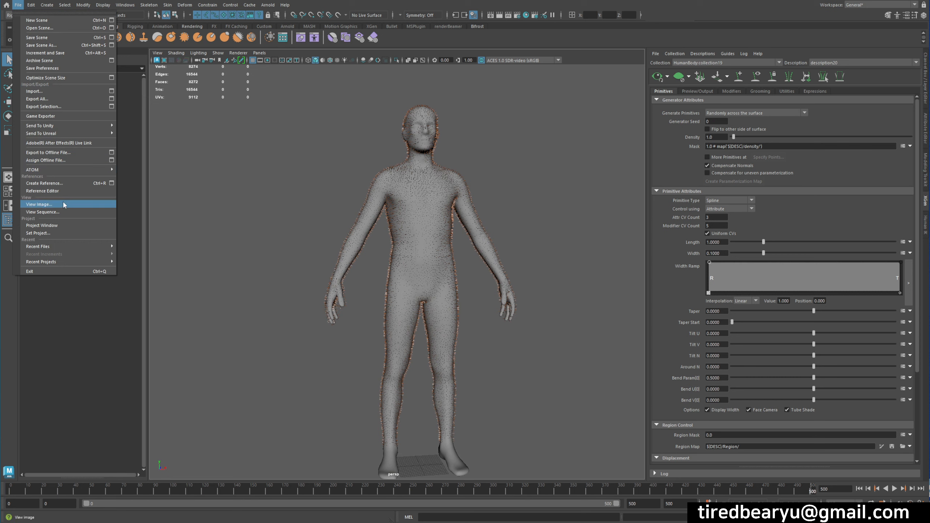
left_click(66, 191)
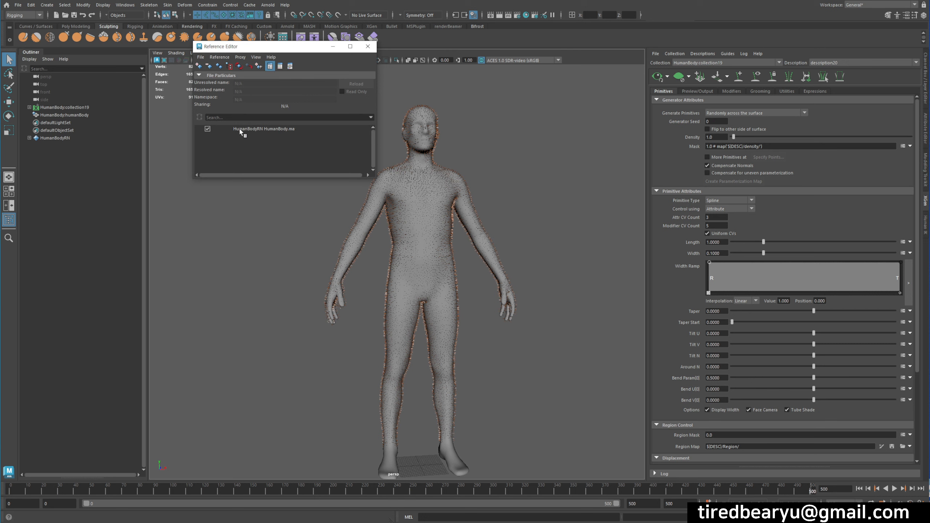
left_click(241, 129)
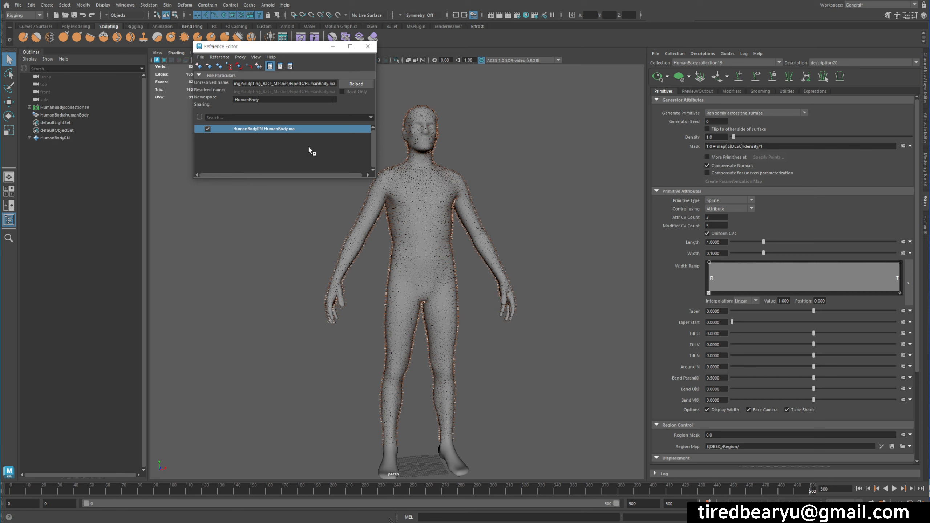
left_click(199, 66)
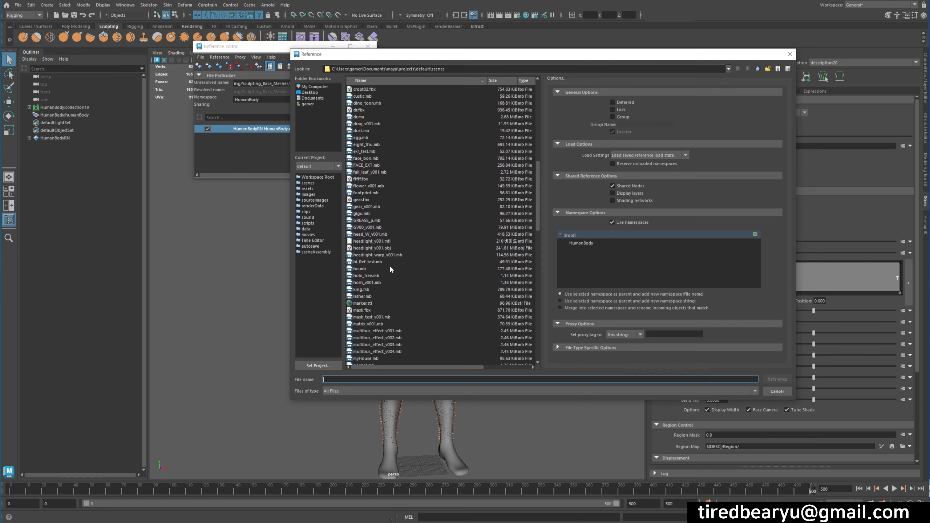
scroll(425, 271, "down", 13)
left_click(424, 276)
double_click(412, 267)
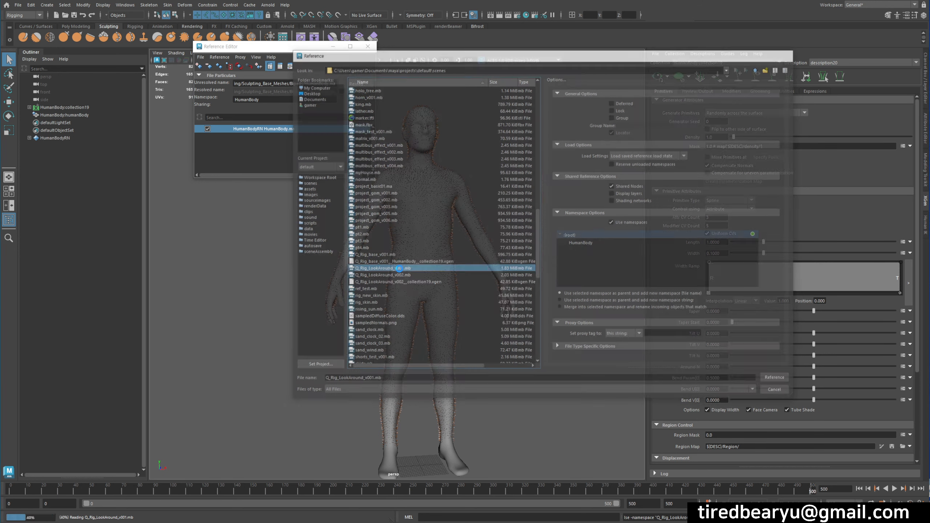
Step: Select the Q_Rig_LookAround_v001 reference, move the Reference Editor aside, and view the haired body beside the rigged one
left_click_drag(565, 272, 465, 256, "alt")
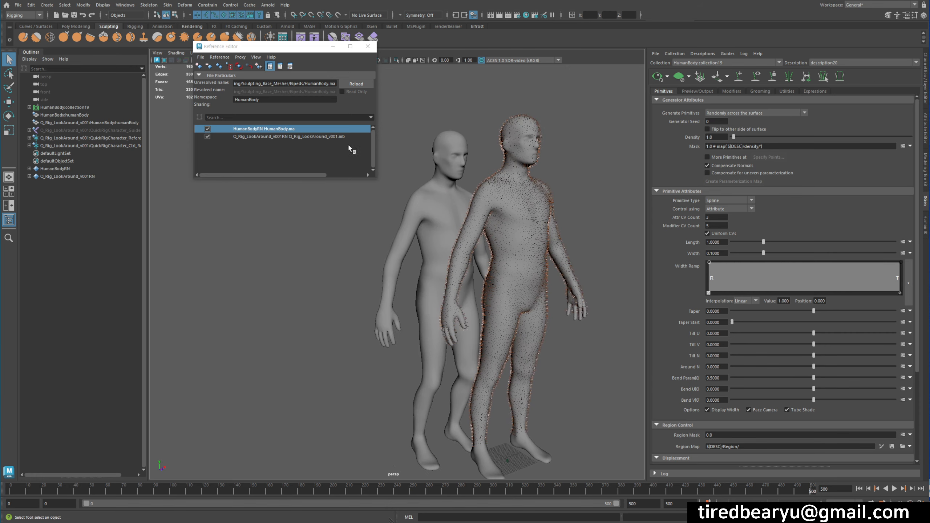
left_click(337, 136)
left_click_drag(390, 174, 398, 197, "alt")
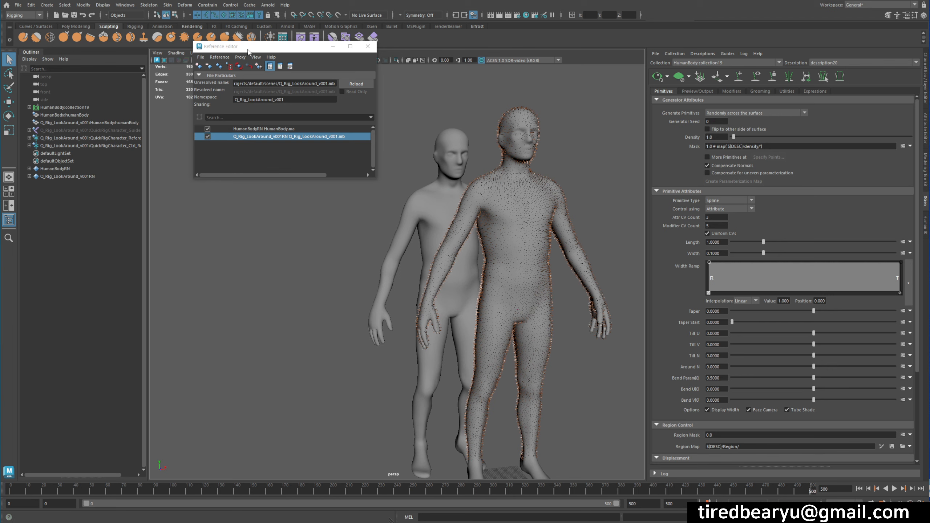
left_click_drag(249, 46, 136, 184)
left_click_drag(400, 361, 524, 315, "alt")
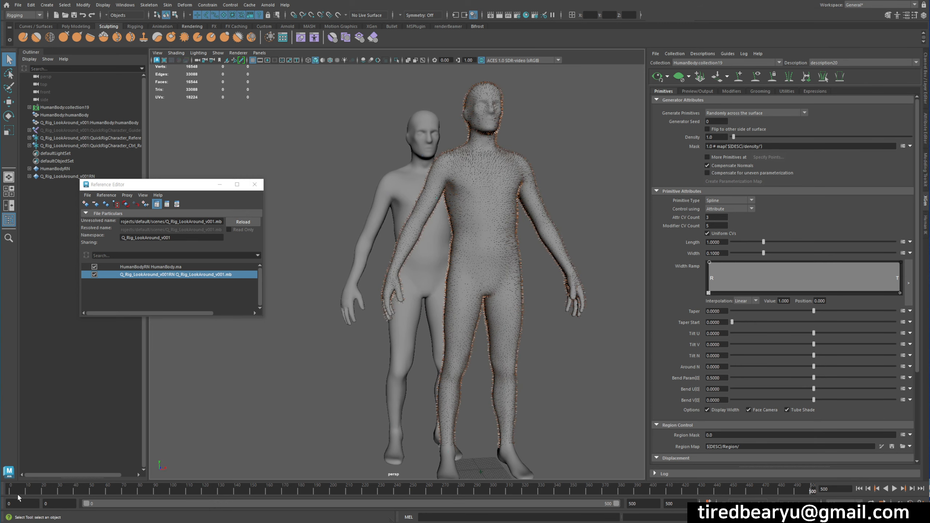
Step: Go to frame 0 and set the skinCluster1 Envelope of the referenced rigged body to 0 to align it with the base body
key("alt+shift+v")
left_click(381, 185)
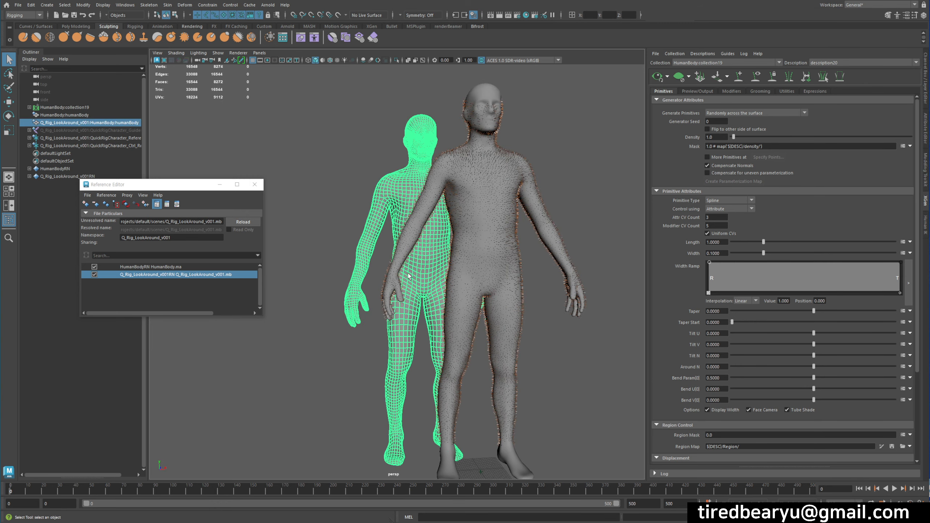
left_click(925, 81)
left_click(863, 156)
left_click(874, 162)
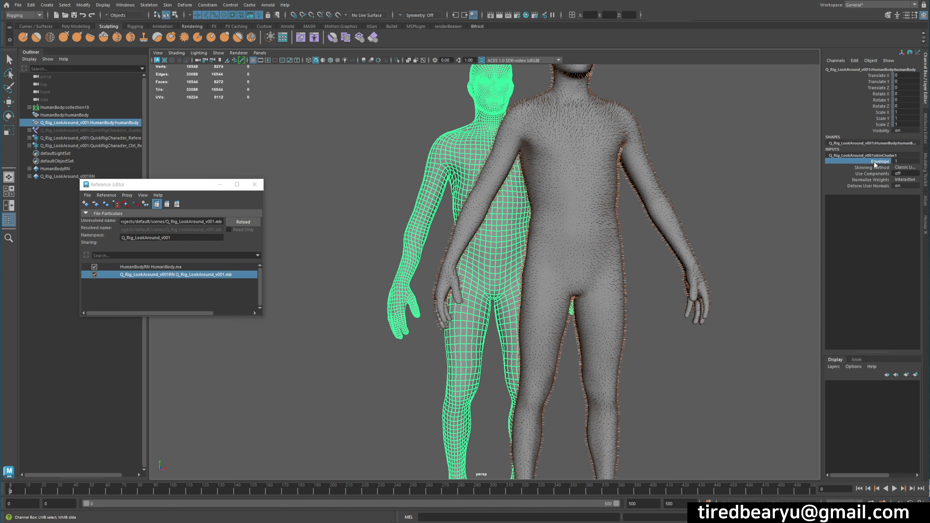
key("a")
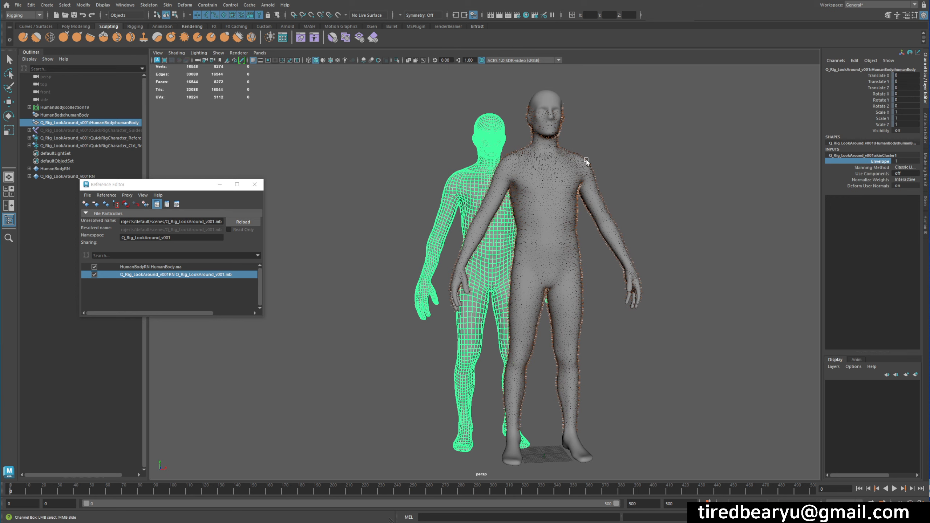
middle_click_drag(651, 192, 557, 196)
scroll(651, 226, "up", 3)
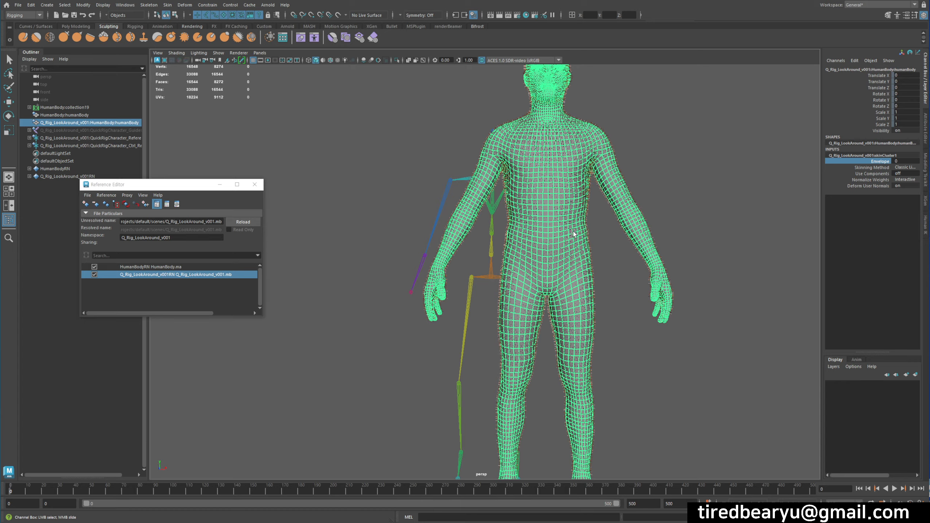
scroll(573, 234, "up", 5)
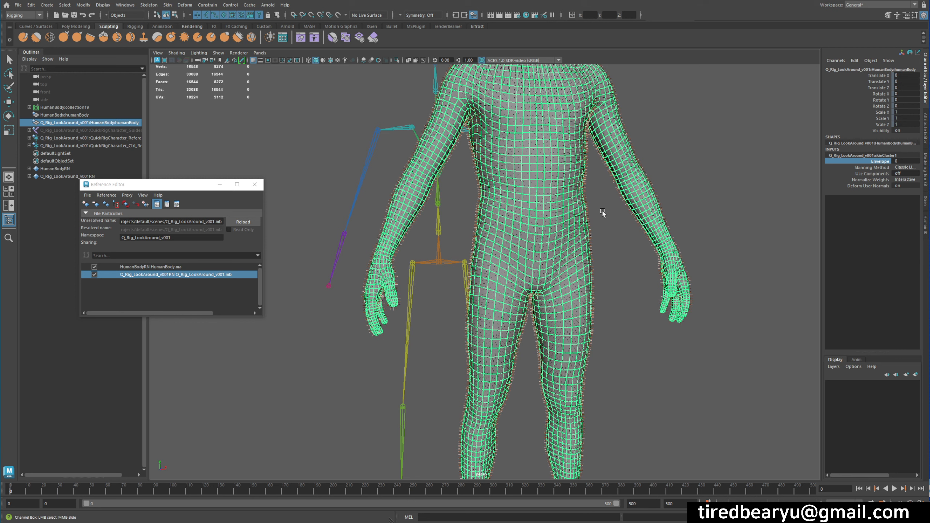
Step: Check the overlapping base and rigged body meshes by selecting them separately and together, ending with only the rigged mesh selected
key("q")
left_click(548, 203)
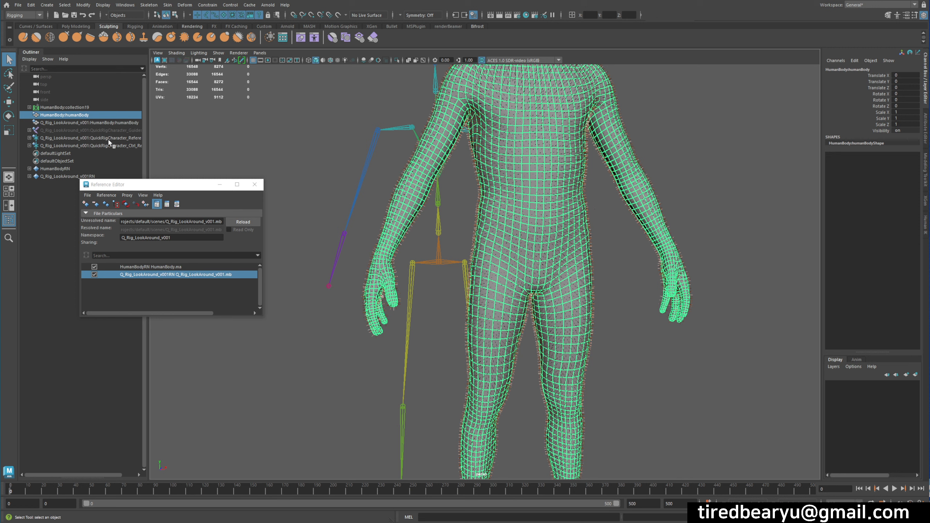
left_click(109, 124)
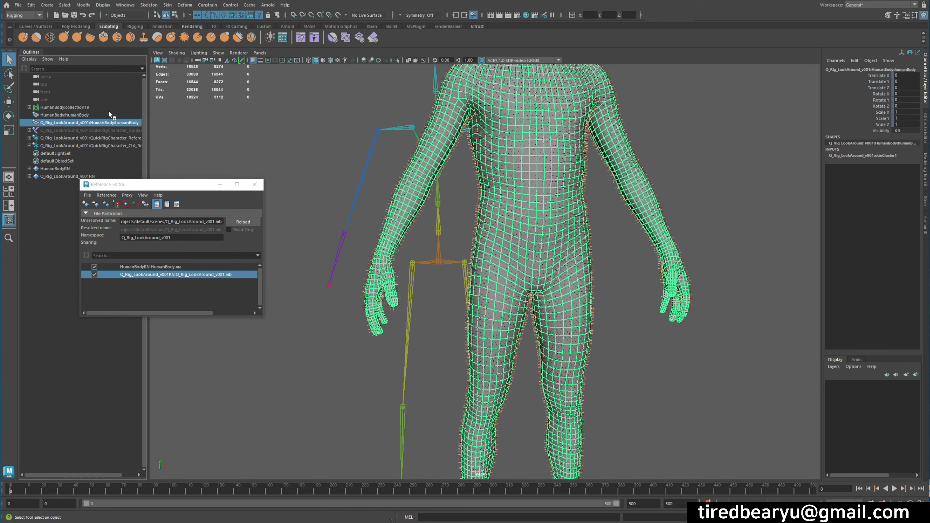
left_click(64, 115, "ctrl")
right_click_drag(637, 208, 350, 100, "alt")
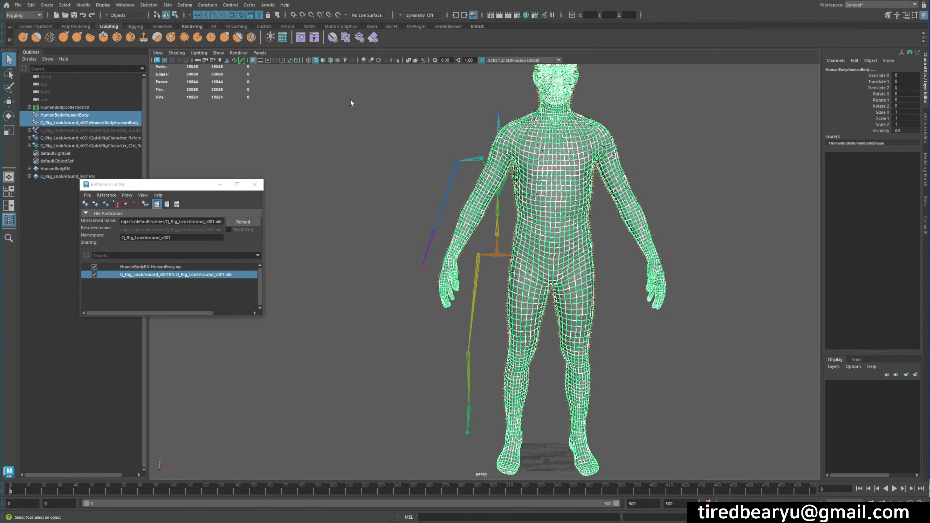
left_click(116, 123)
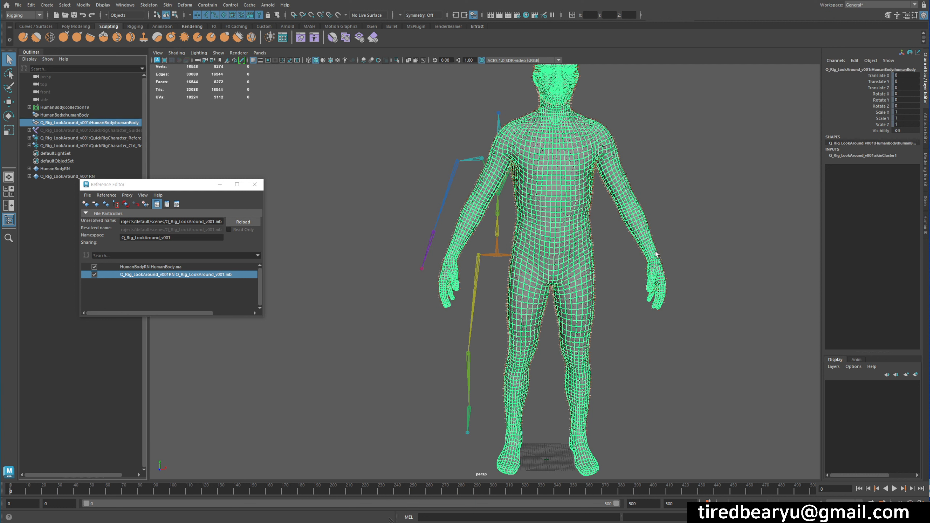
Step: Try to wrap the rigged body mesh to the base body by adding HumanBody:humanBody last to the selection and creating a Wrap deformer
left_click(80, 116, "ctrl")
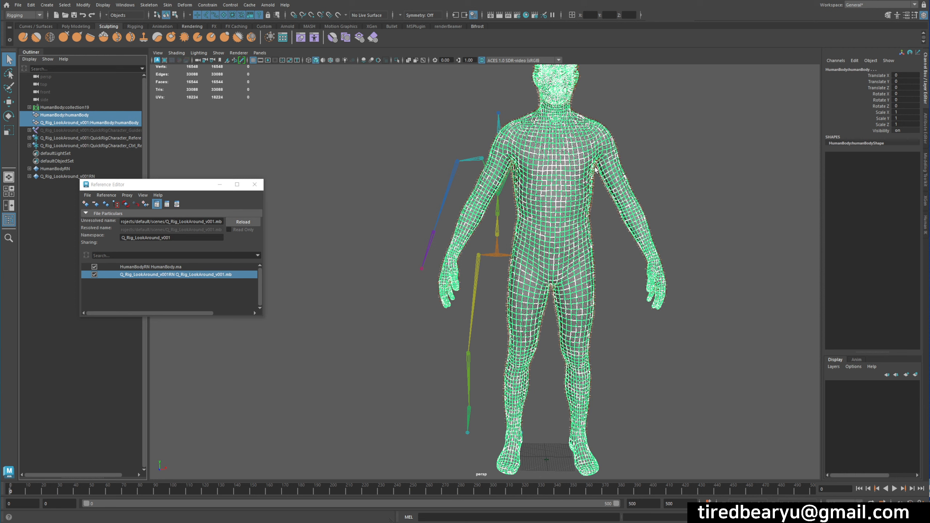
left_click(23, 15)
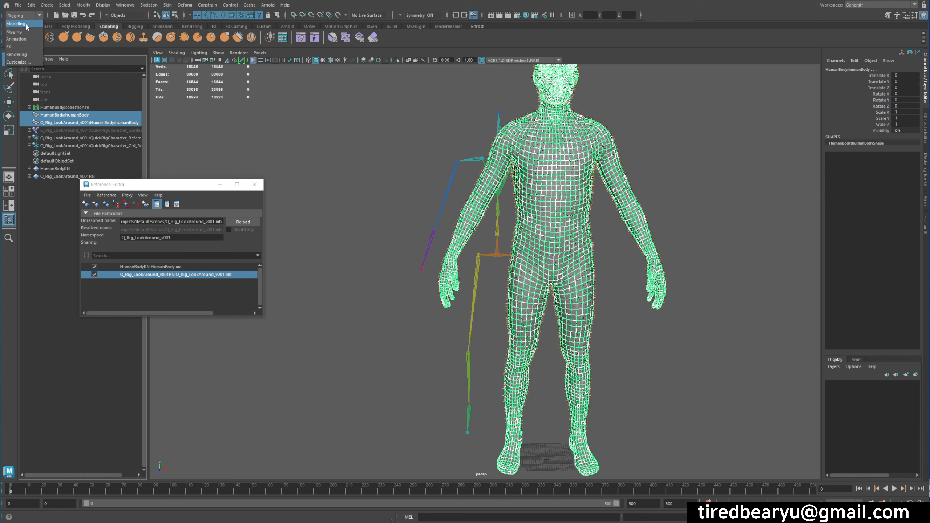
left_click(25, 32)
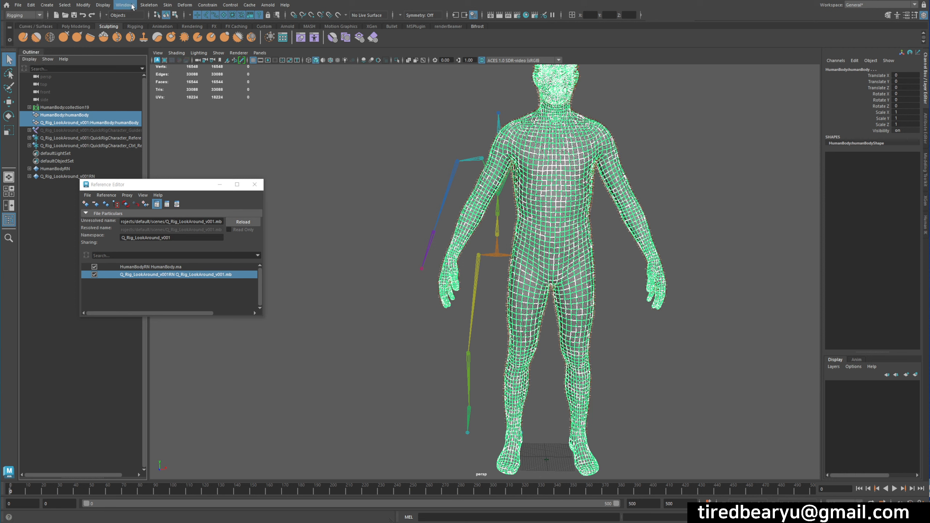
left_click(185, 5)
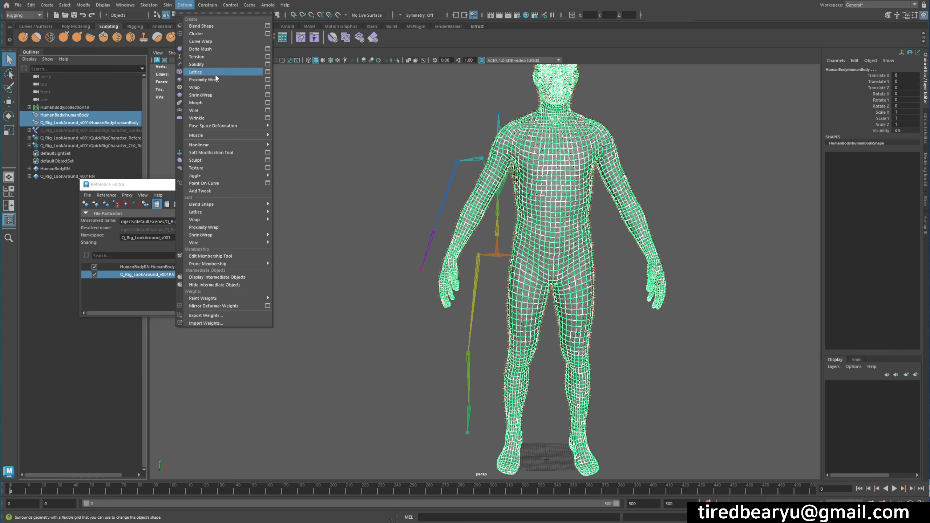
left_click(197, 88)
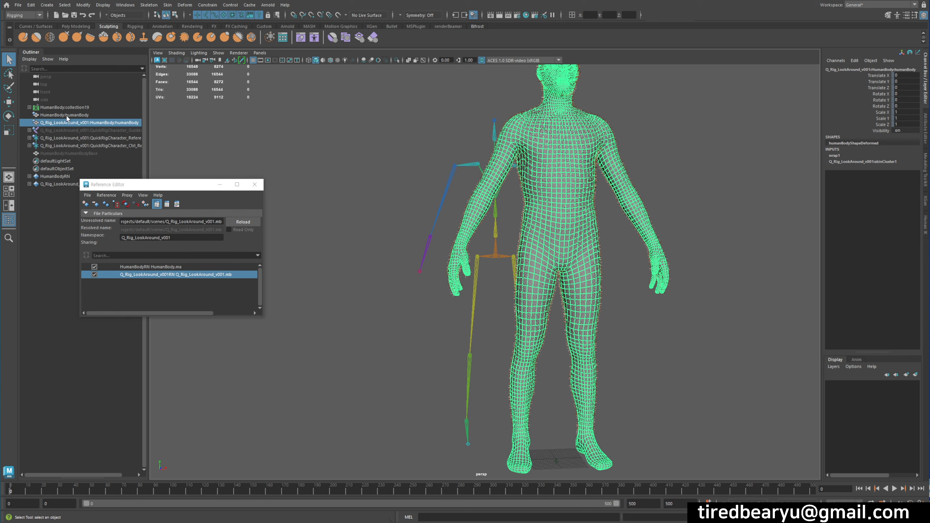
Step: Test the wrap by raising the skinCluster1 Envelope on the rigged body mesh
left_click(100, 137)
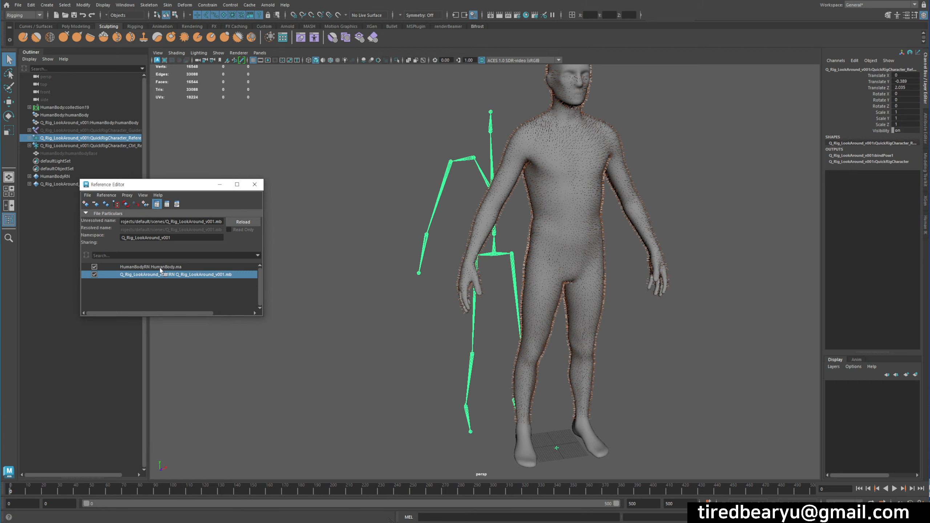
left_click(120, 123)
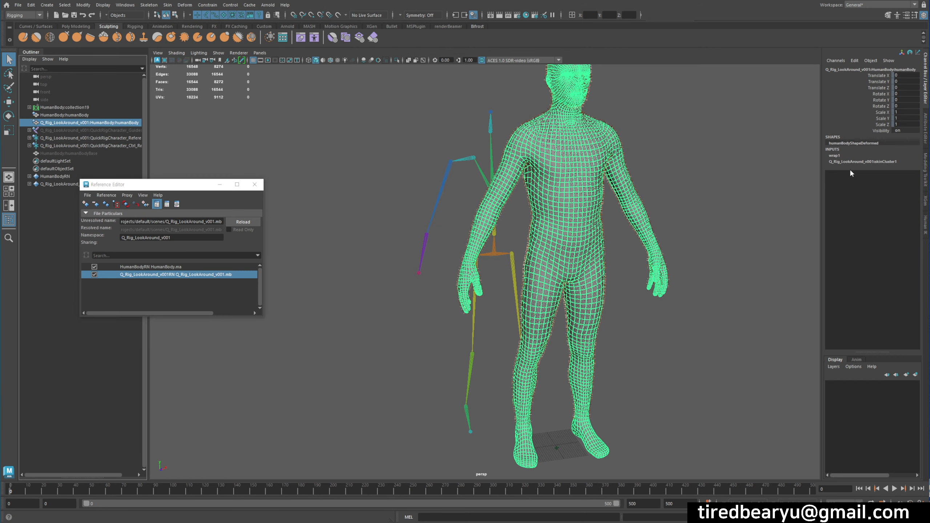
left_click(863, 161)
left_click(878, 167)
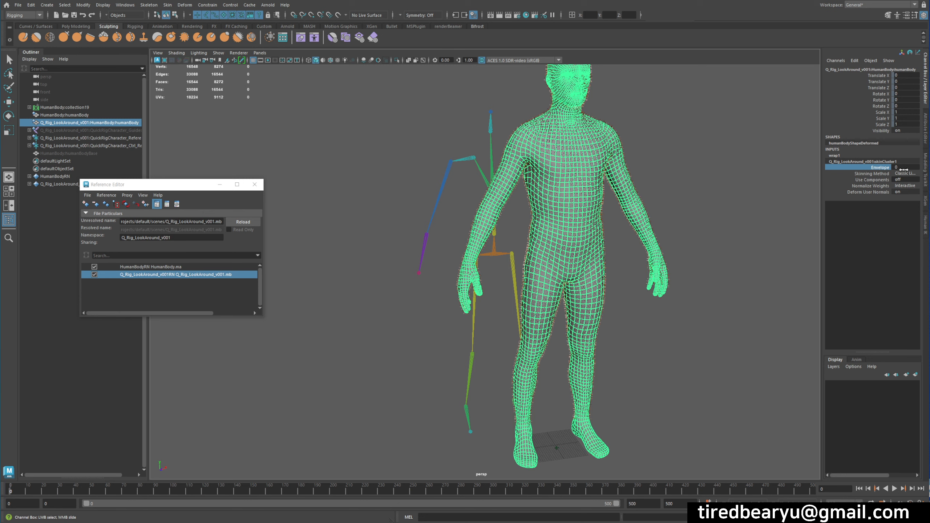
middle_click_drag(900, 167, 920, 180)
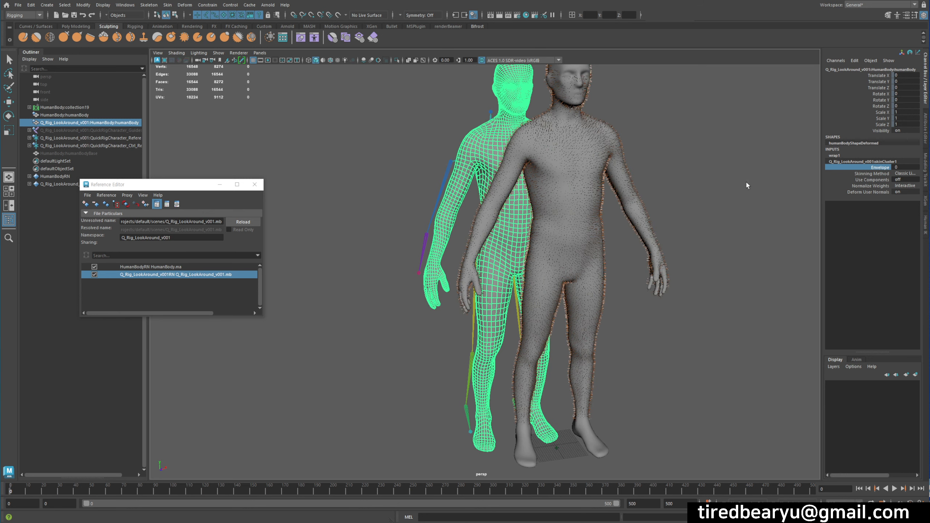
Step: Undo the envelope change and the wrap made with the wrong selection order
key("ctrl+z")
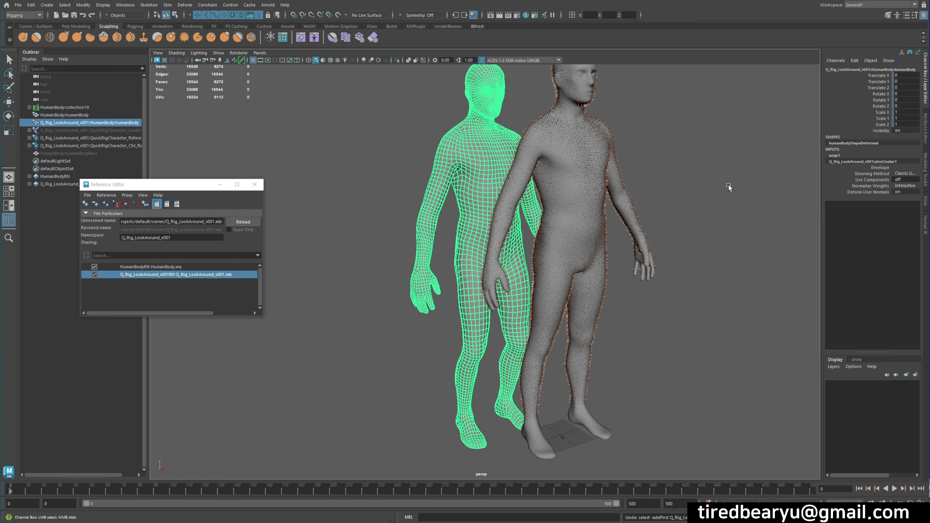
key("ctrl+z")
key("ctrl+z")
key("ctrl+z")
key("ctrl+z")
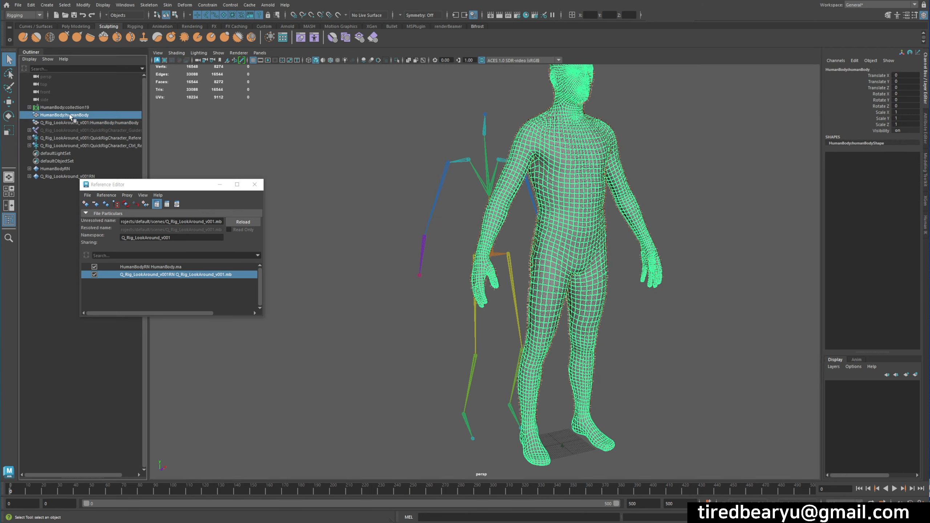
Step: Create a Wrap deformer that drives HumanBody:humanBody with the rigged body mesh, selecting the base body first and the rigged body last
left_click(82, 123, "shift")
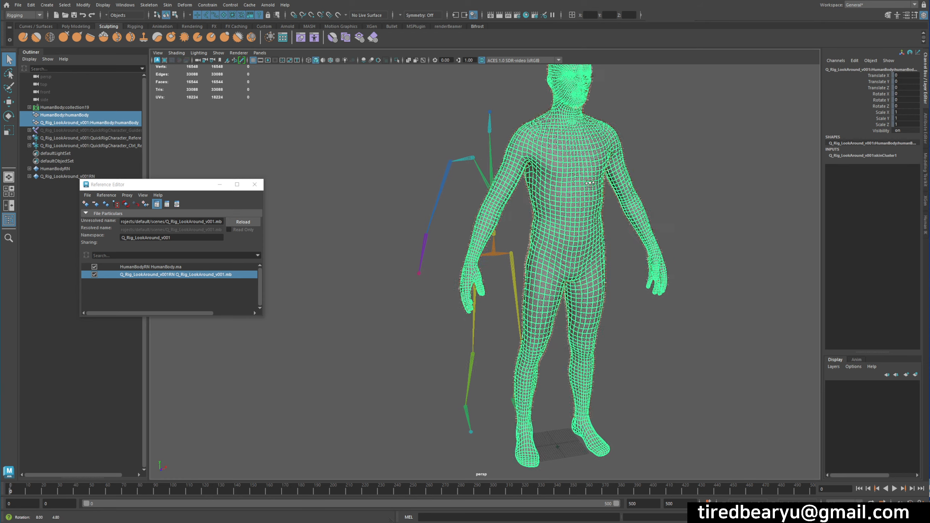
left_click(72, 116)
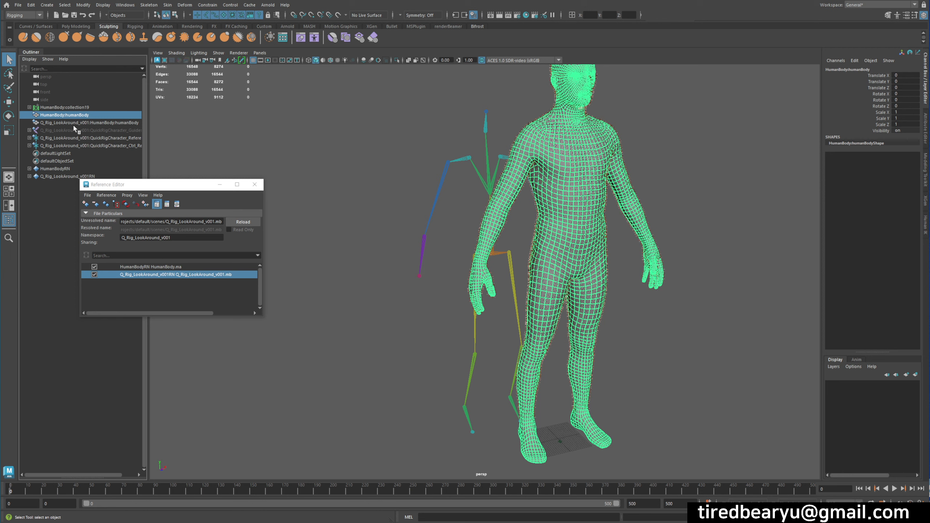
left_click(81, 124, "shift")
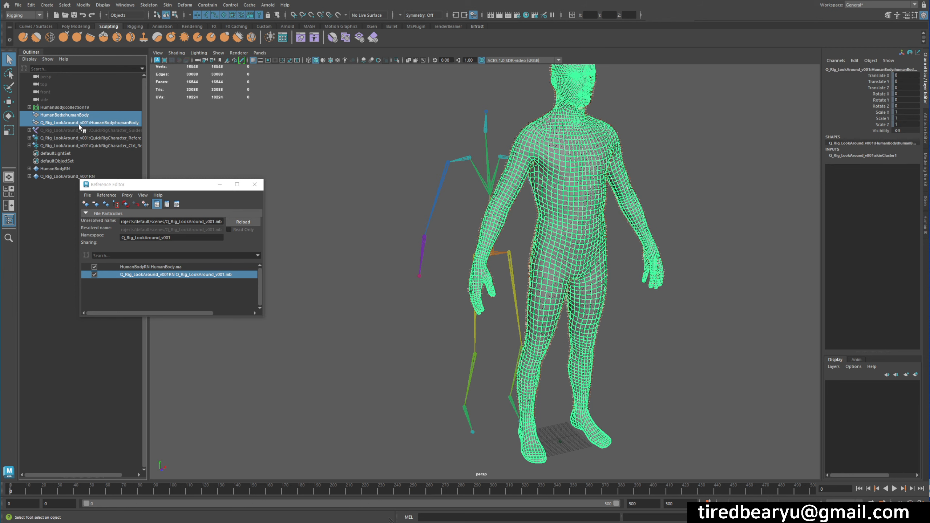
left_click(184, 5)
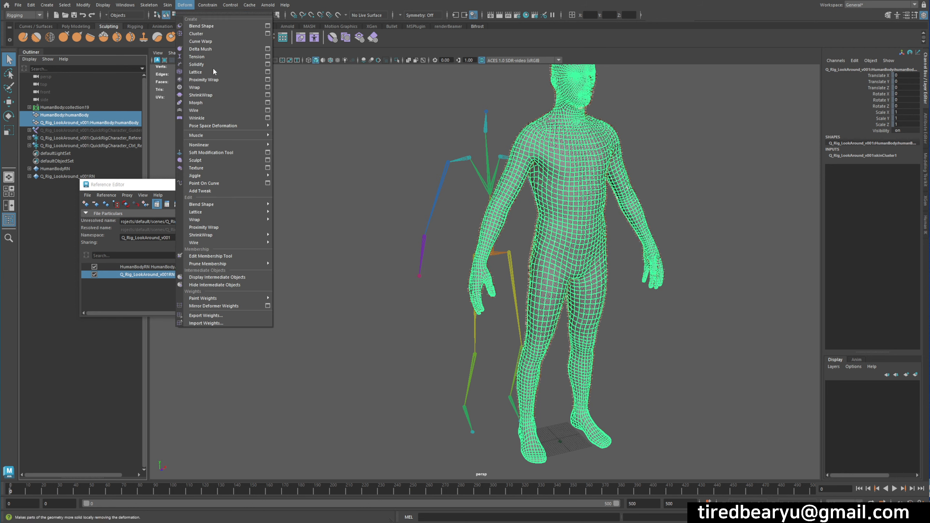
left_click(214, 89)
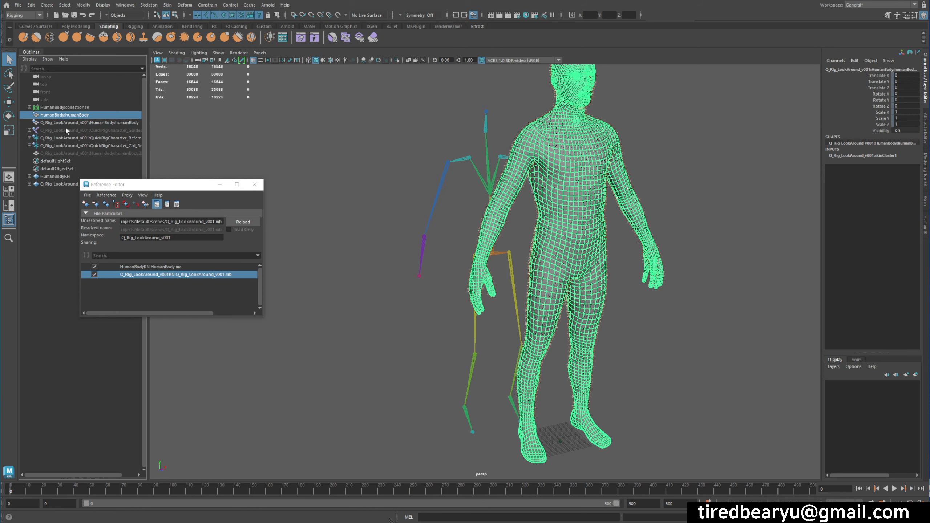
Step: Set the skinCluster1 Envelope of the rigged body mesh back to 1 and clear the selection
left_click(95, 124)
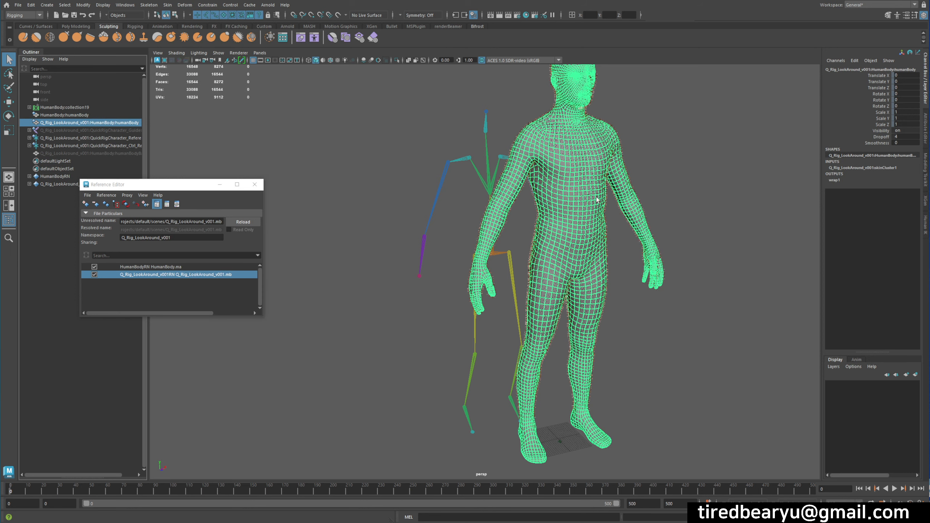
left_click(857, 169)
left_click(880, 173)
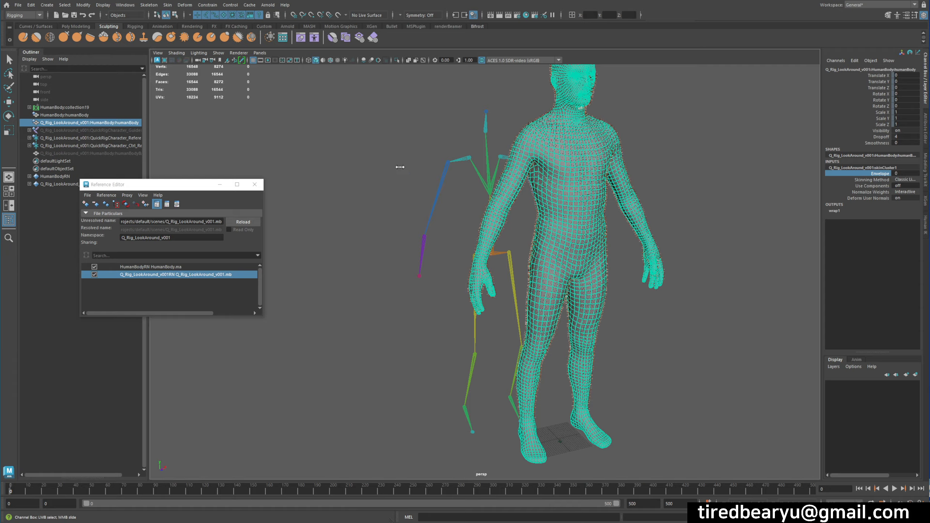
middle_click_drag(400, 167, 822, 159)
left_click(687, 185)
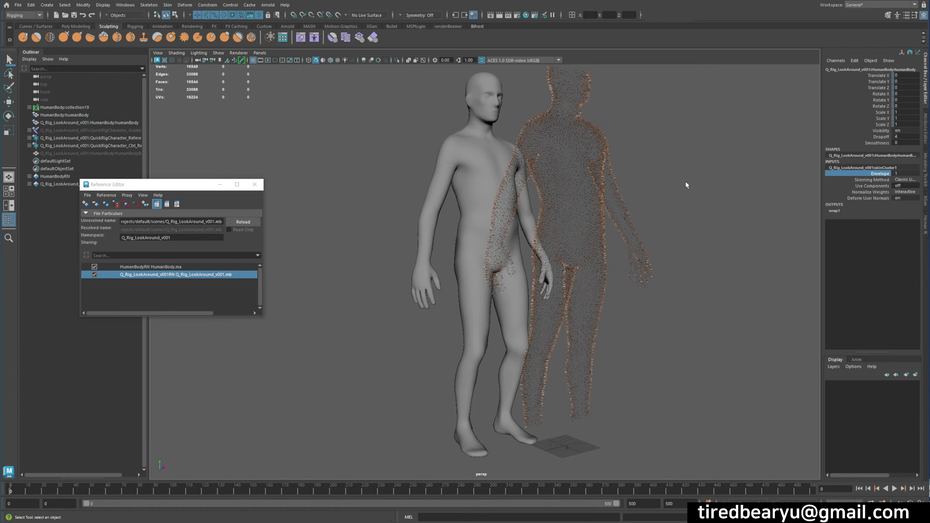
Step: Select HumanBody:humanBody and check how it follows the rig at frames 70, 102, 116 and 257 from several angles
left_click(82, 116)
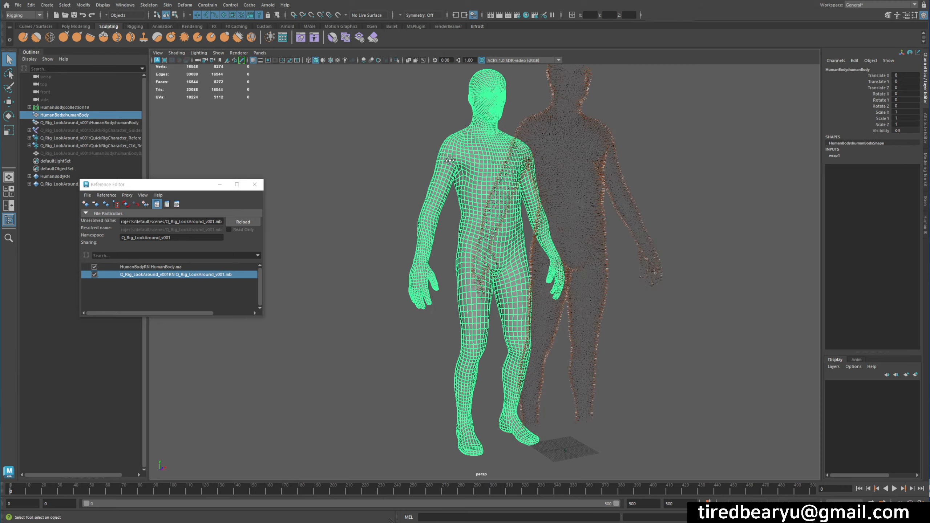
left_click(125, 490)
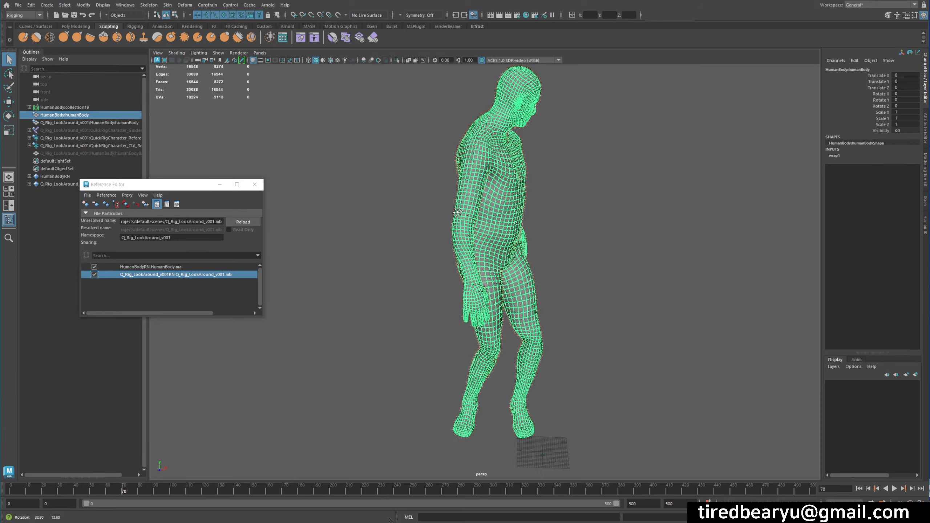
left_click(174, 490)
left_click_drag(426, 350, 324, 339, "alt")
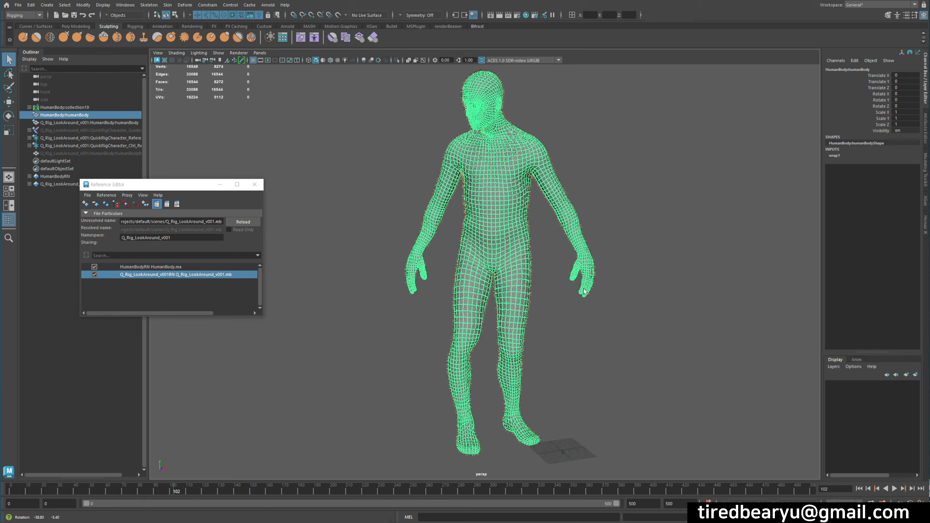
left_click_drag(392, 304, 427, 306, "alt")
left_click(198, 490)
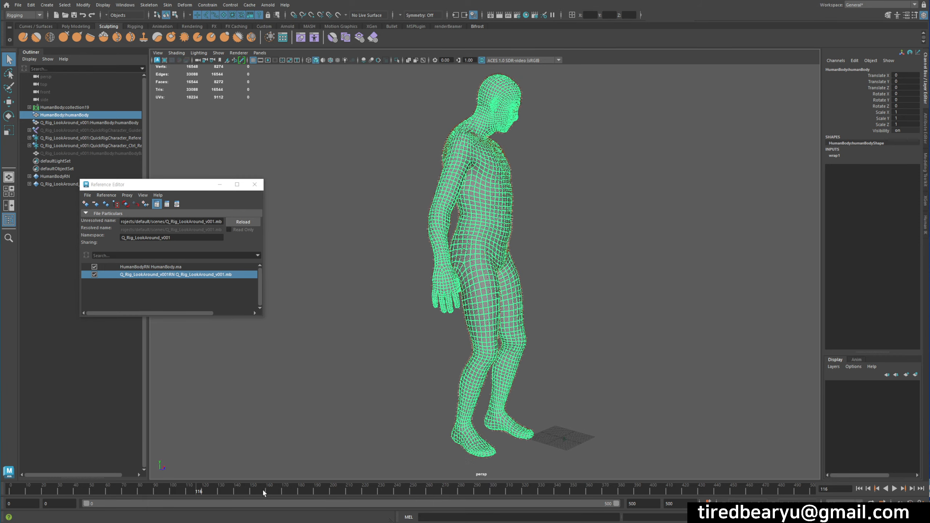
left_click(424, 490)
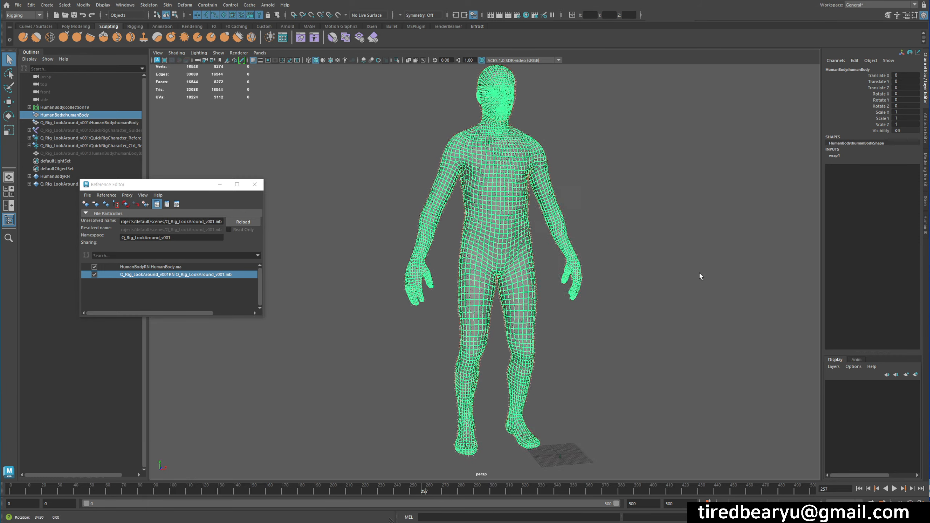
Step: Scrub and play the animation in shaded display, then deselect the body and inspect how the hair follows it
key("5")
left_click(469, 490)
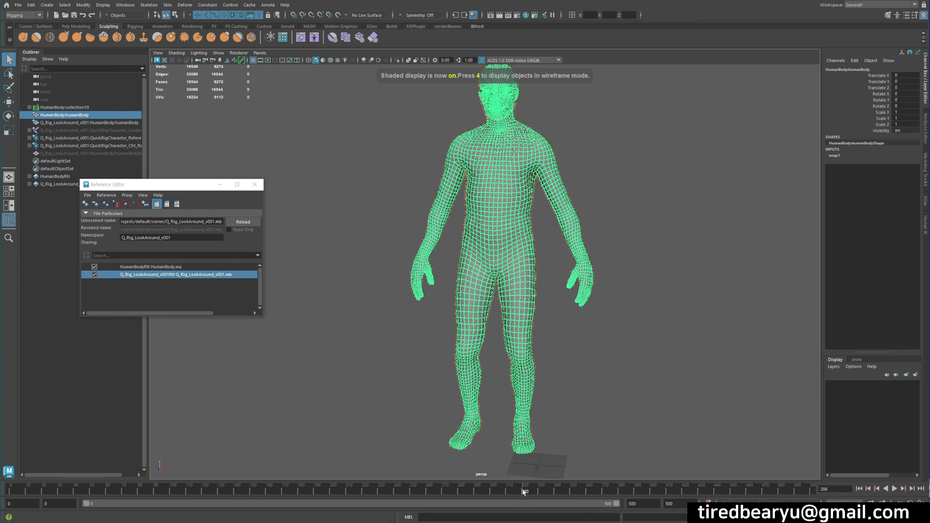
left_click_drag(600, 492, 299, 490)
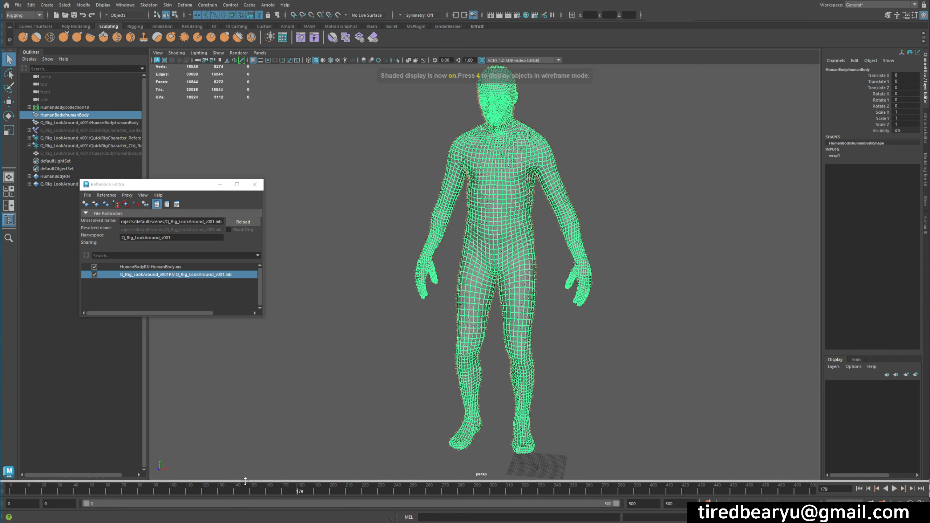
left_click(189, 490)
key("alt+v")
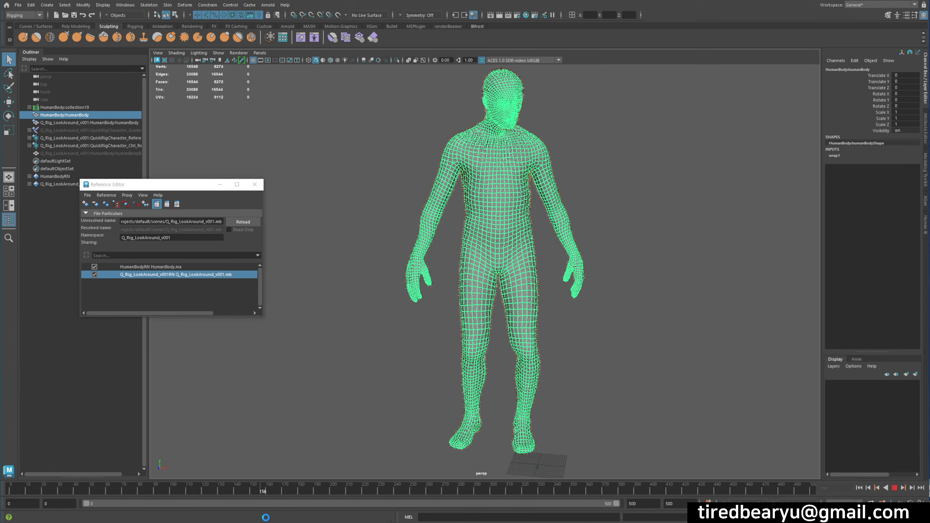
key("alt+v")
left_click(340, 370)
left_click_drag(340, 369, 358, 303, "alt")
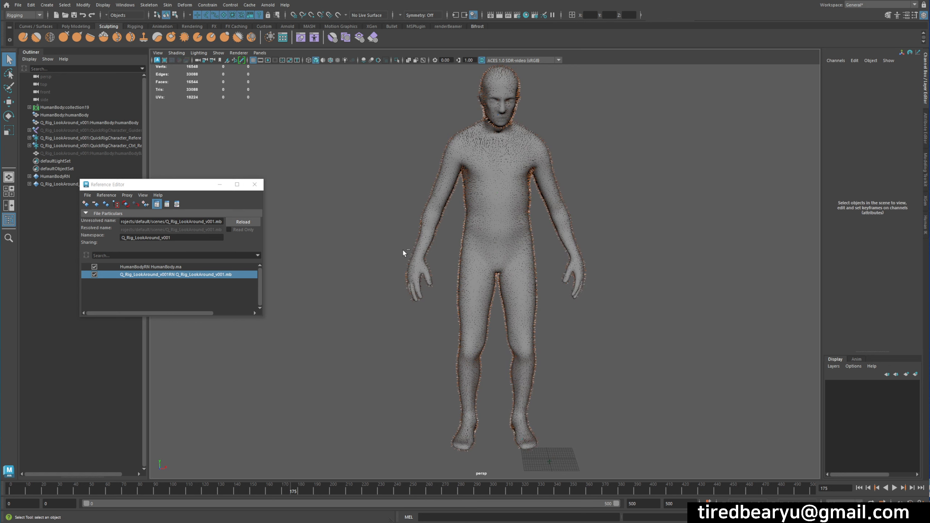
Step: Start a new scene and create a polygon sphere at the origin
key("ctrl+n")
left_click(449, 257)
left_click(44, 27)
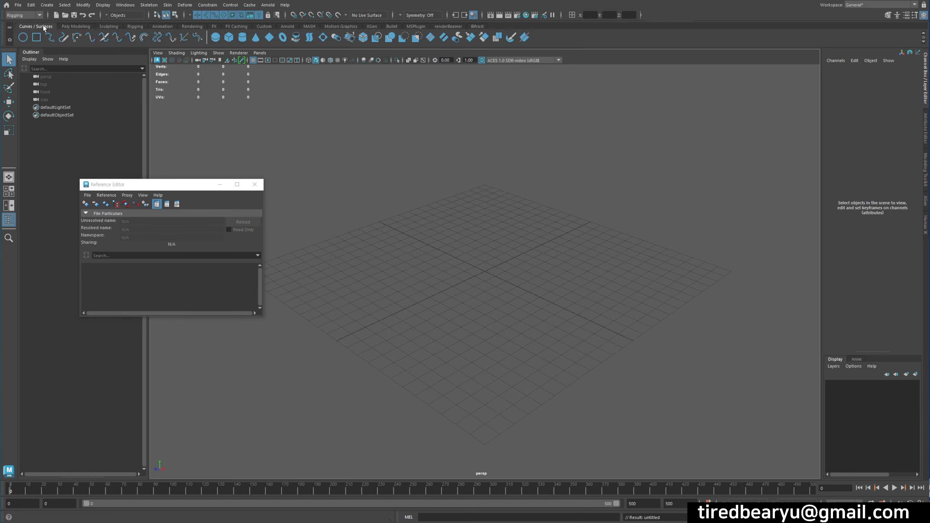
left_click(74, 27)
left_click(23, 37)
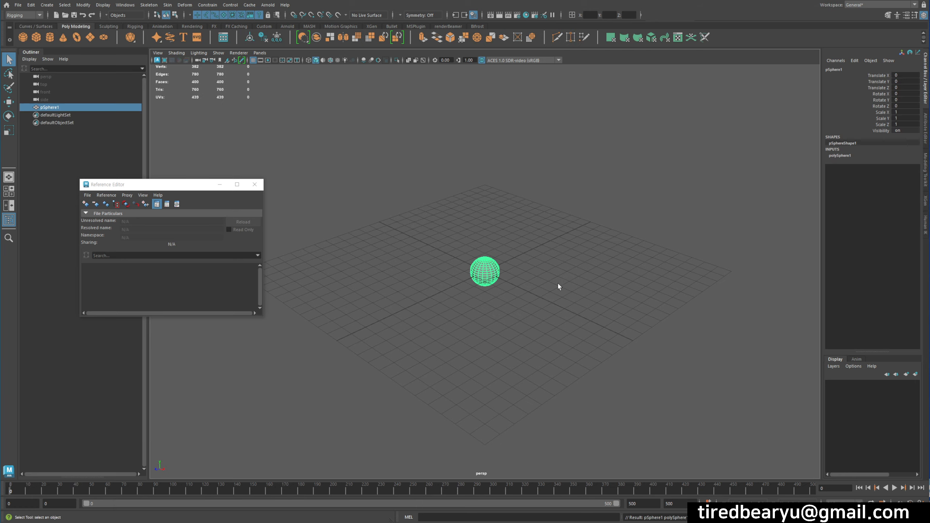
Step: Scale the sphere uniformly to about 1.782
right_click_drag(558, 287, 770, 289, "alt")
key("r")
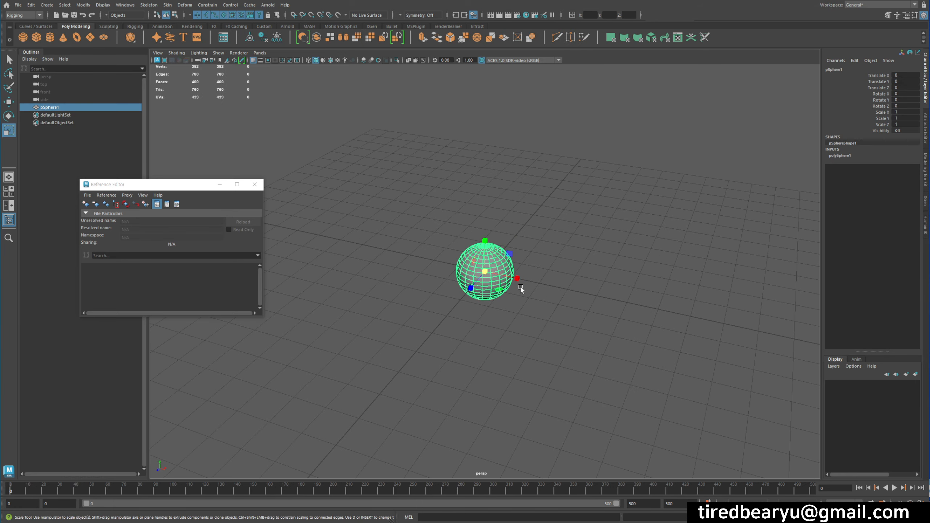
left_click_drag(500, 289, 636, 296)
key("ctrl+z")
left_click_drag(484, 272, 529, 272)
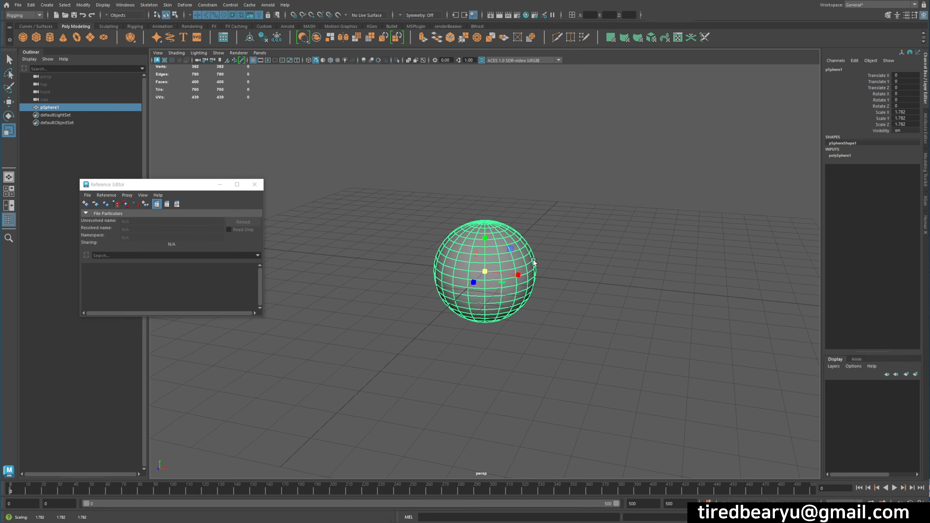
left_click_drag(478, 206, 510, 258)
Step: Create an XGen spline description on the sphere, generated randomly across the surface and controlled by placing and shaping guides, and close the Reference Editor
left_click(926, 200)
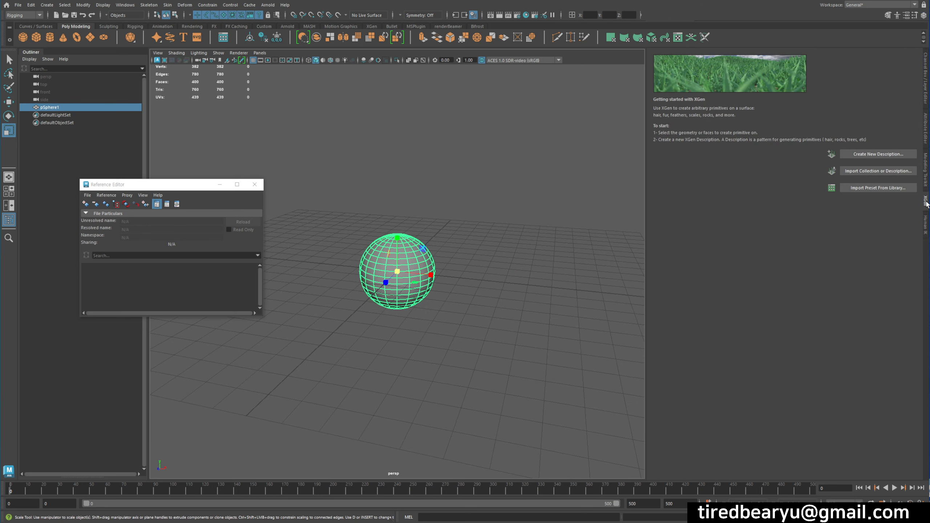
left_click(852, 154)
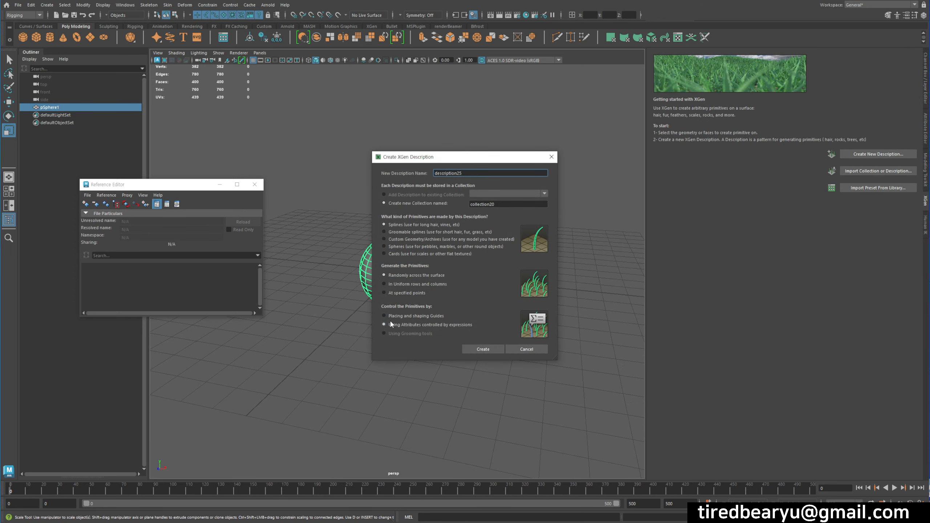
left_click(418, 317)
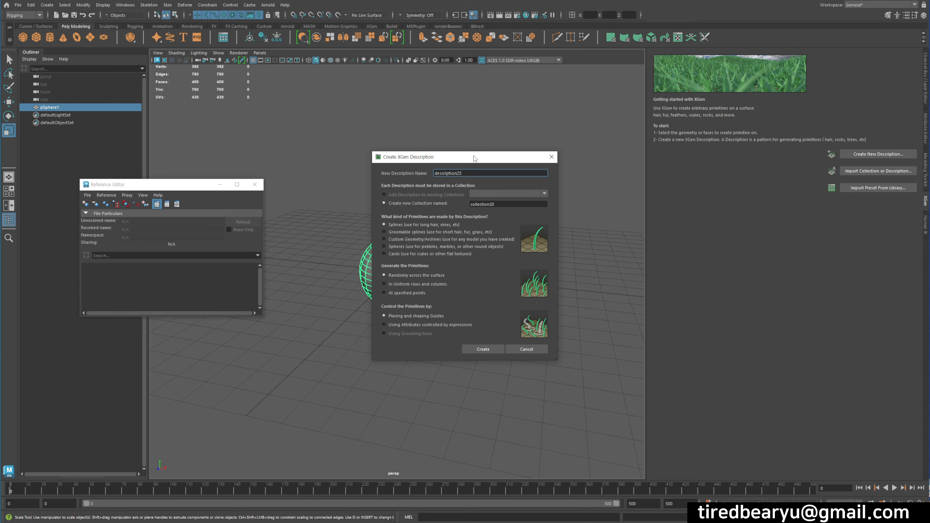
left_click_drag(474, 158, 584, 64)
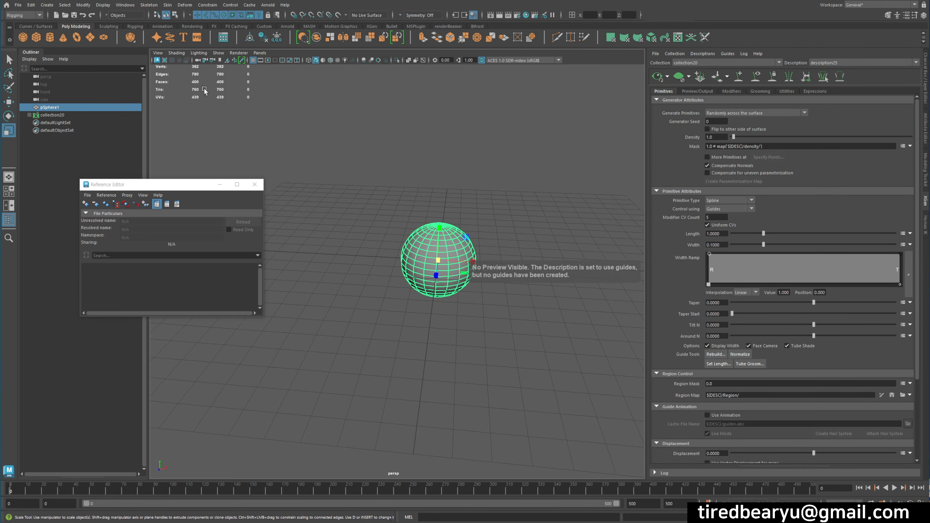
left_click(255, 184)
Step: Place XGen guides at several spots around the sphere with the Add/Move Guides tool
left_click(108, 26)
left_click(372, 27)
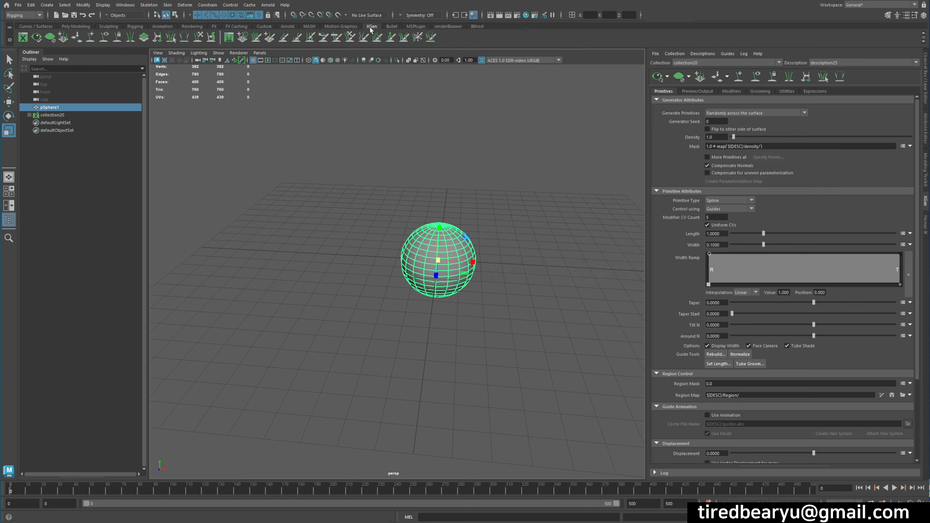
left_click(90, 37)
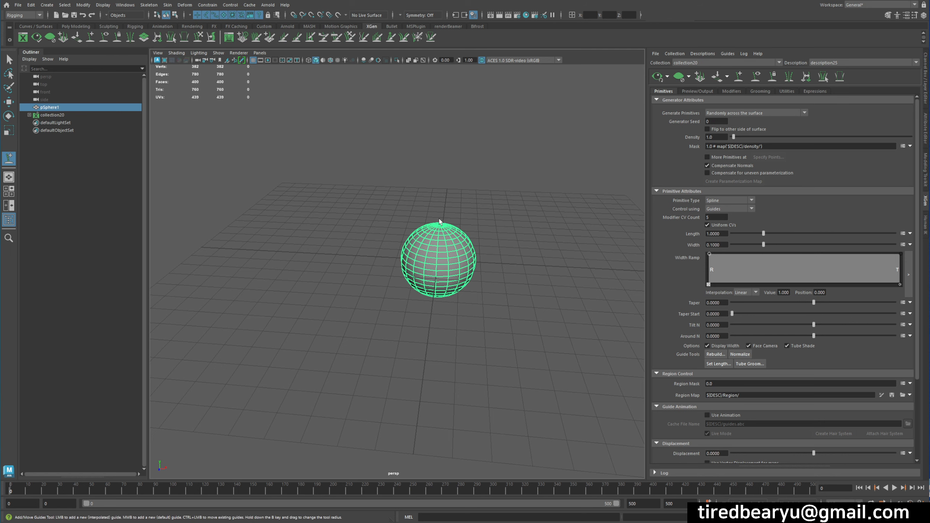
left_click(445, 233)
left_click_drag(451, 237, 496, 301, "alt")
left_click(397, 254)
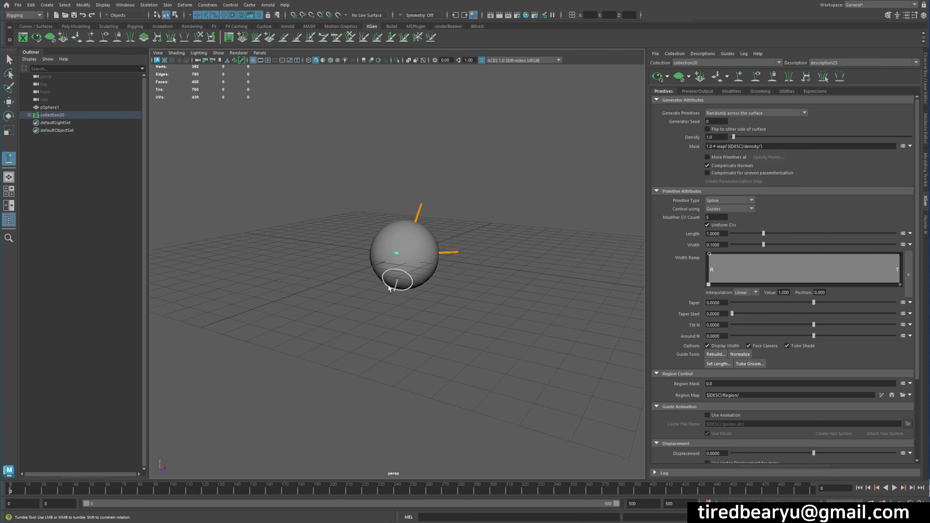
left_click_drag(398, 288, 439, 290, "alt")
left_click(354, 268)
left_click_drag(381, 269, 504, 231, "alt")
scroll(446, 256, "up", 5)
Step: Set the XGen primitives' length to 1.745 and their density to 42.925
left_click_drag(770, 235, 788, 233)
left_click_drag(754, 137, 808, 137)
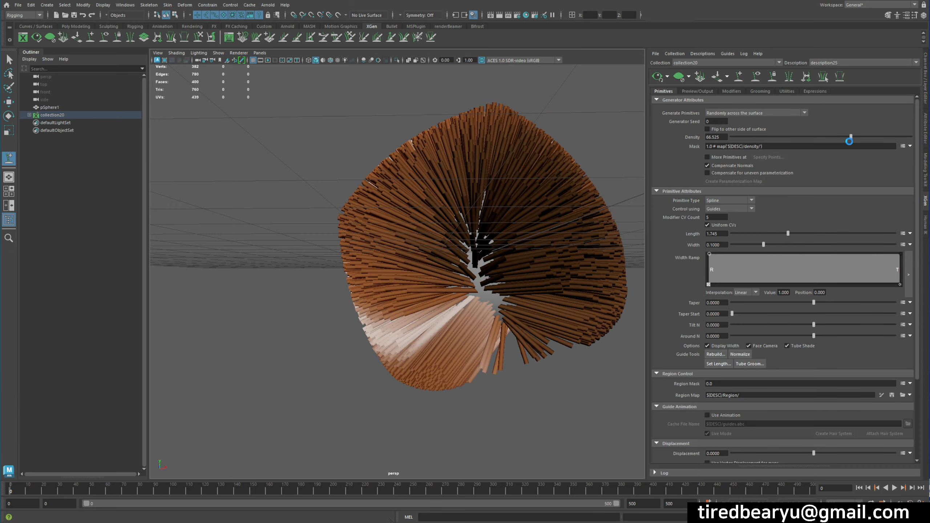
left_click_drag(467, 198, 432, 197, "alt")
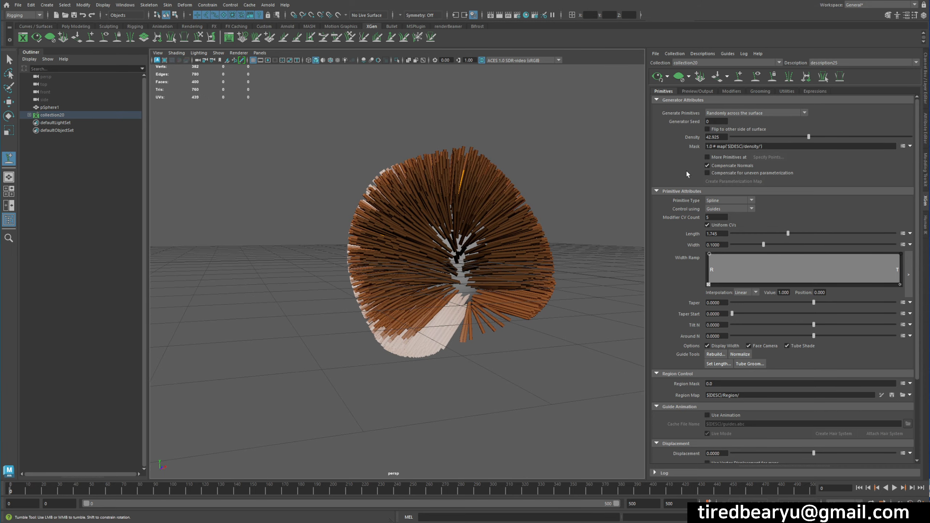
Step: Save the scene as xgen_transfer in Maya Binary format in the project's scenes folder
key("ctrl+shift+s")
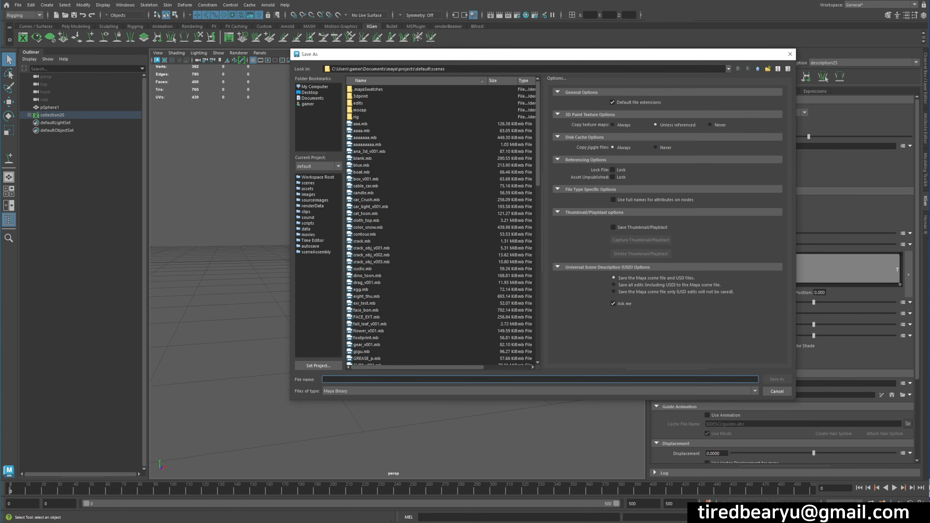
type("xg")
key("BackSpace")
key("BackSpace")
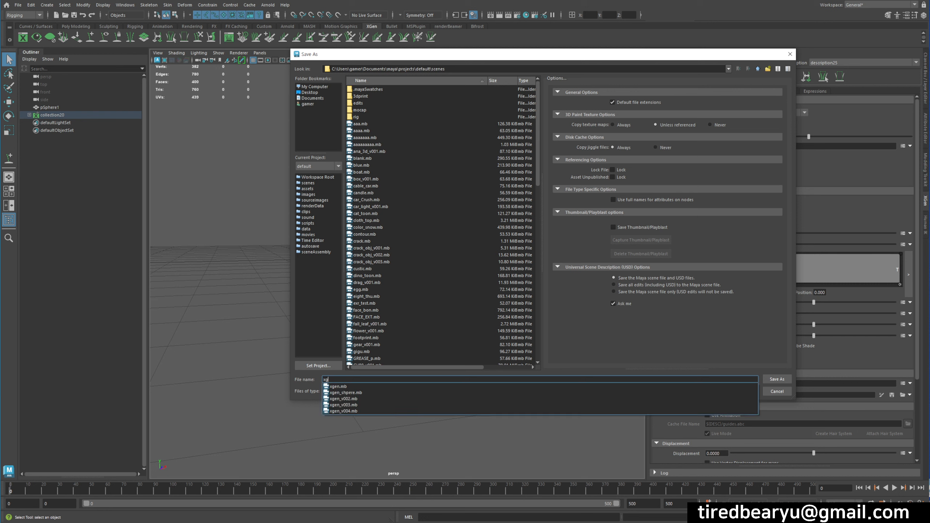
type("en_")
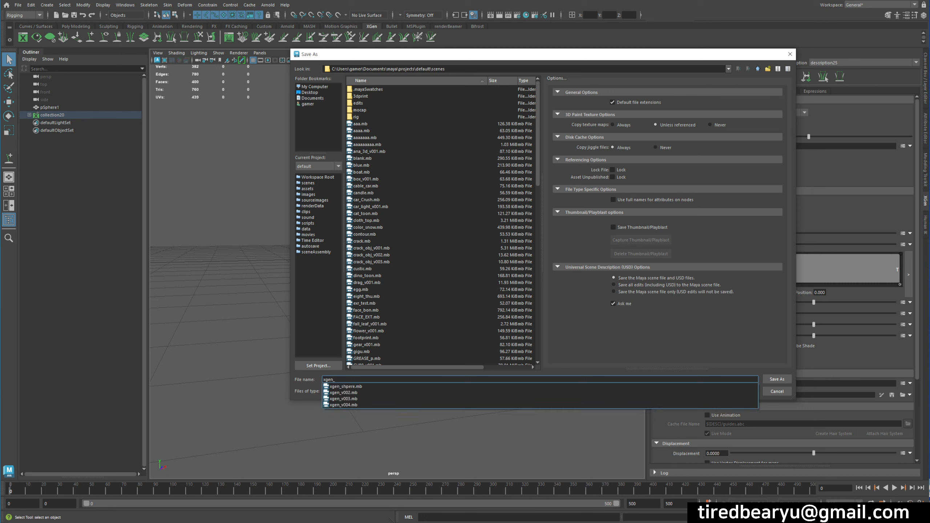
type("te")
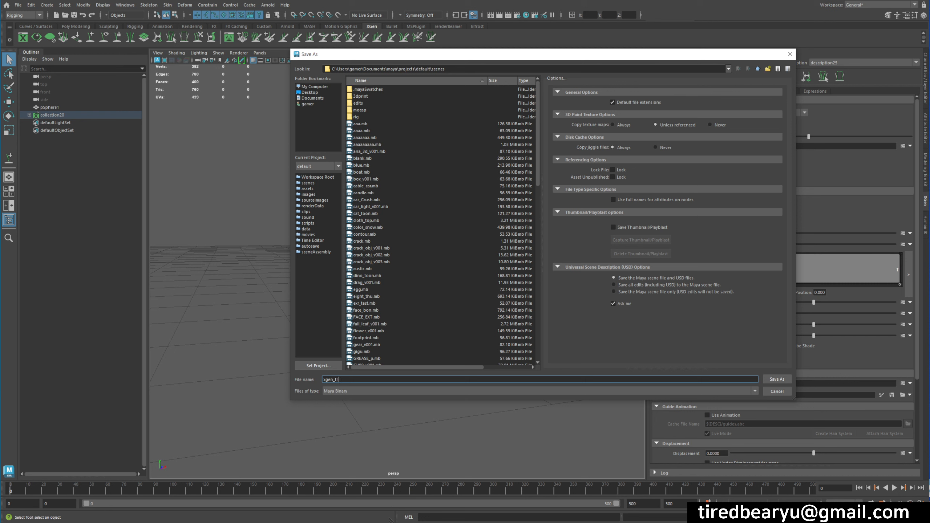
type("ansfer")
key("Return")
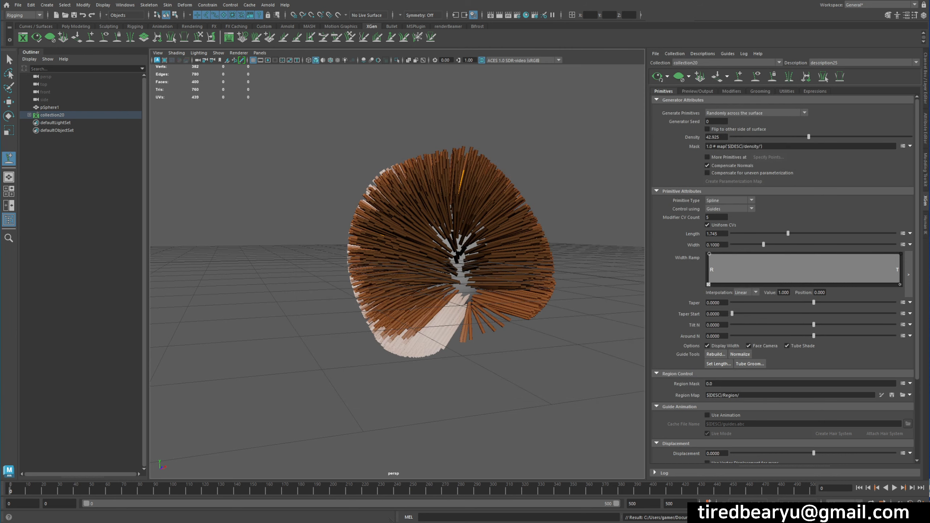
Step: Export description25 of collection20 as description25.xdsc in the Documents xgen folder
left_click(655, 54)
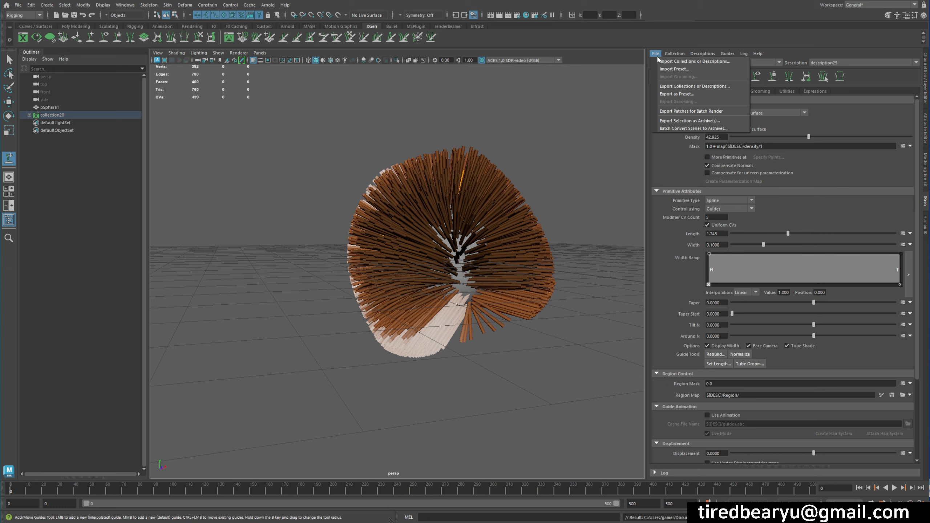
left_click(695, 86)
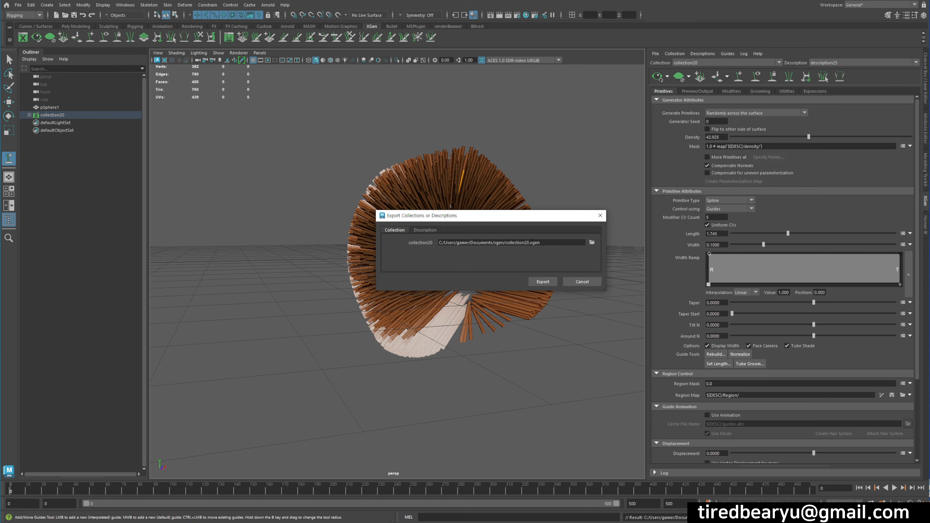
left_click(428, 231)
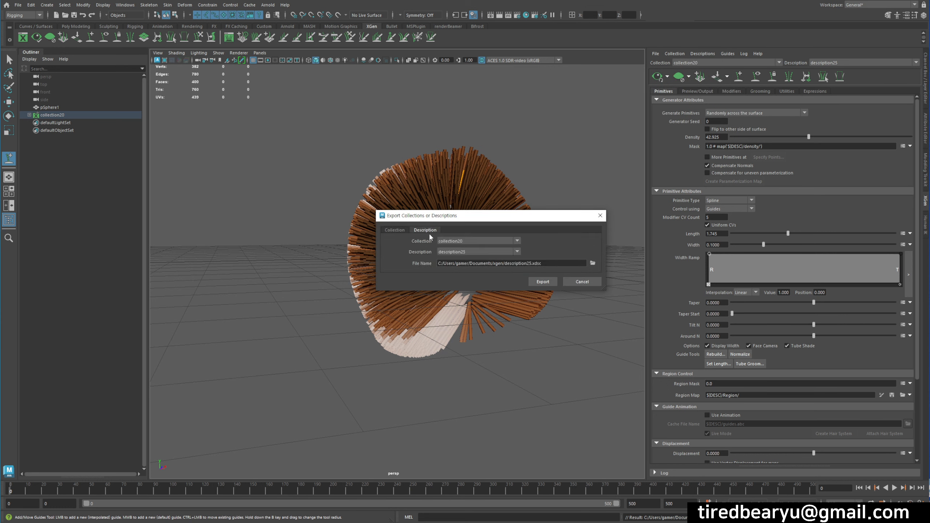
left_click(543, 281)
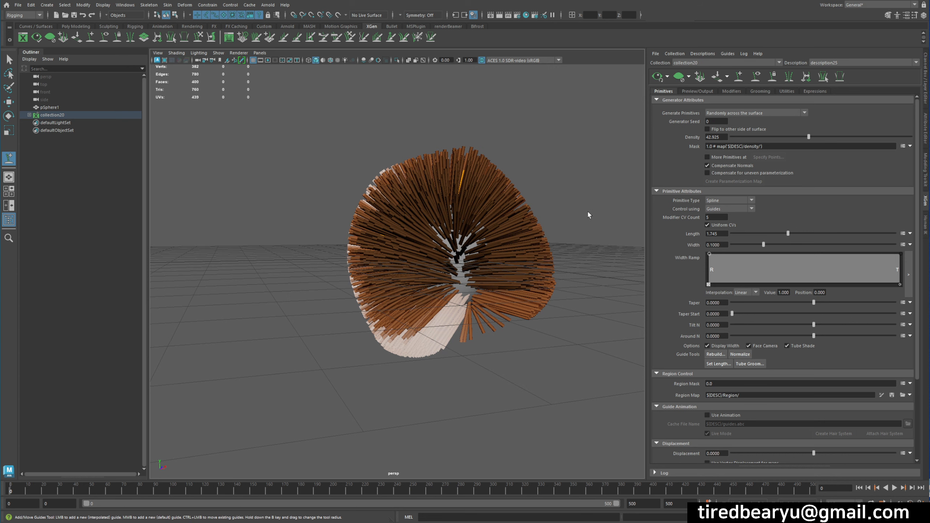
Step: Start a new scene without saving changes and create a polygon sphere named aaa
key("ctrl+n")
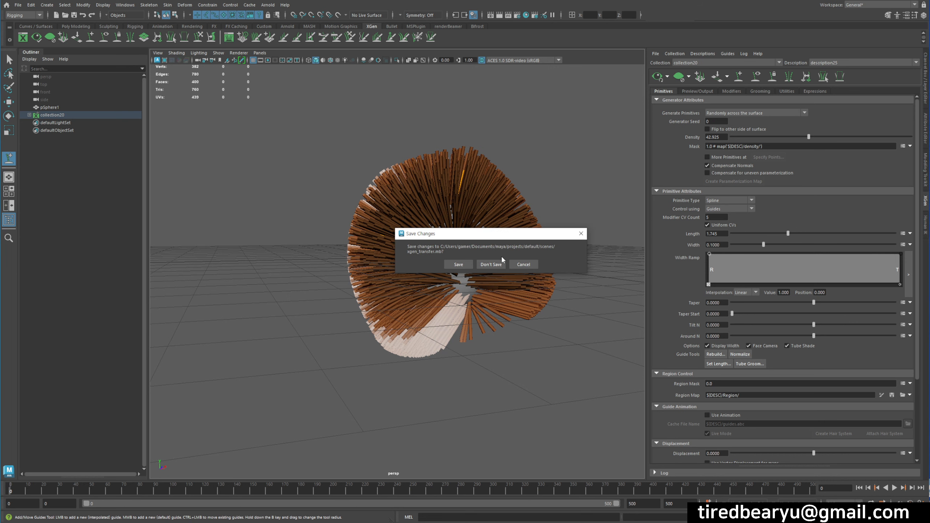
left_click(493, 264)
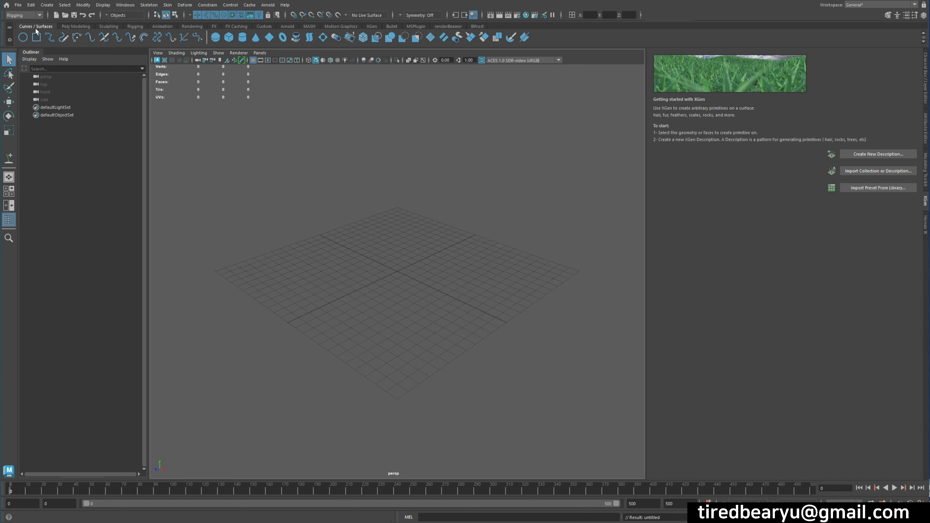
left_click(85, 27)
left_click(23, 37)
double_click(68, 107)
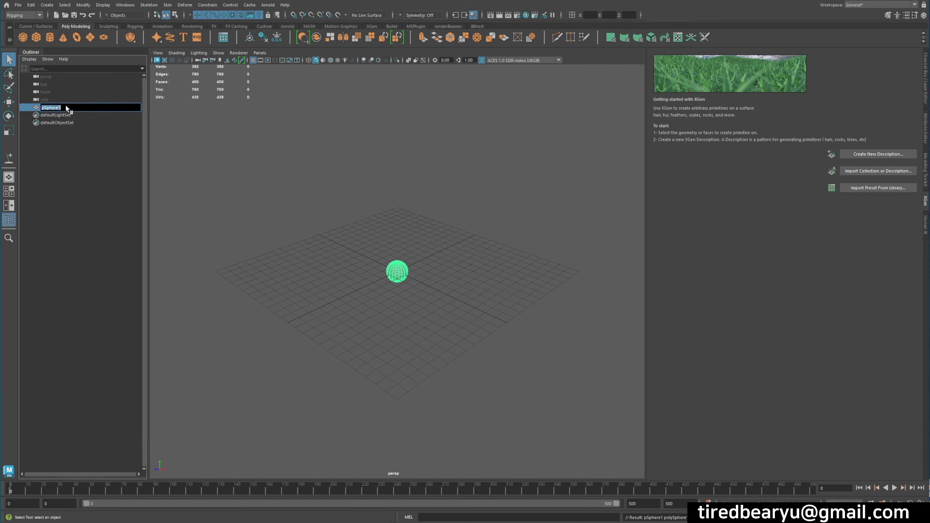
type("aaa")
key("Return")
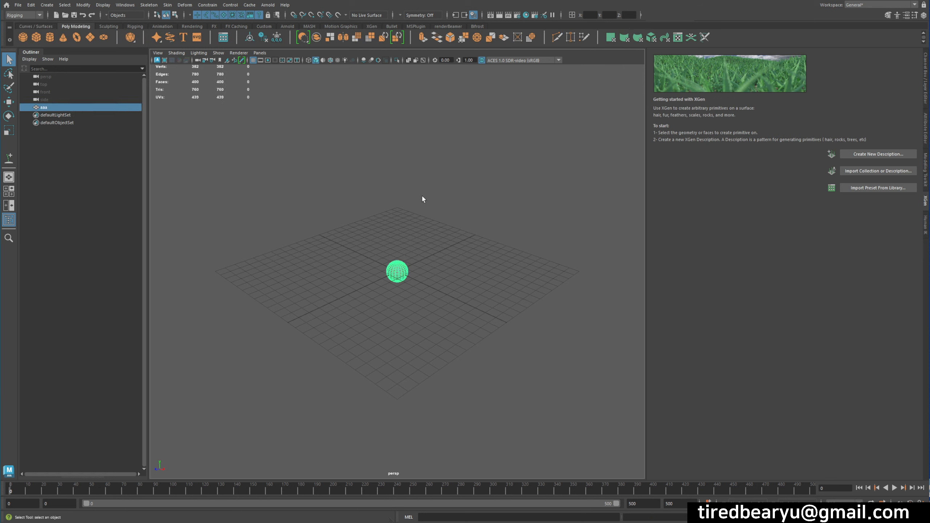
Step: Import description25.xdsc onto the selected sphere aaa with Bind Selected Geometry, into a new collection named collection21, and inspect the sphere
left_click(887, 174)
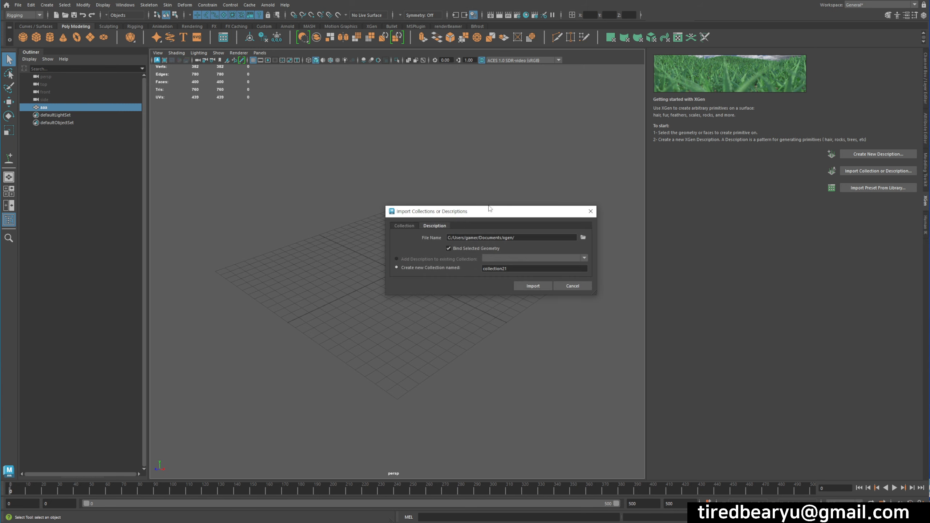
left_click(583, 238)
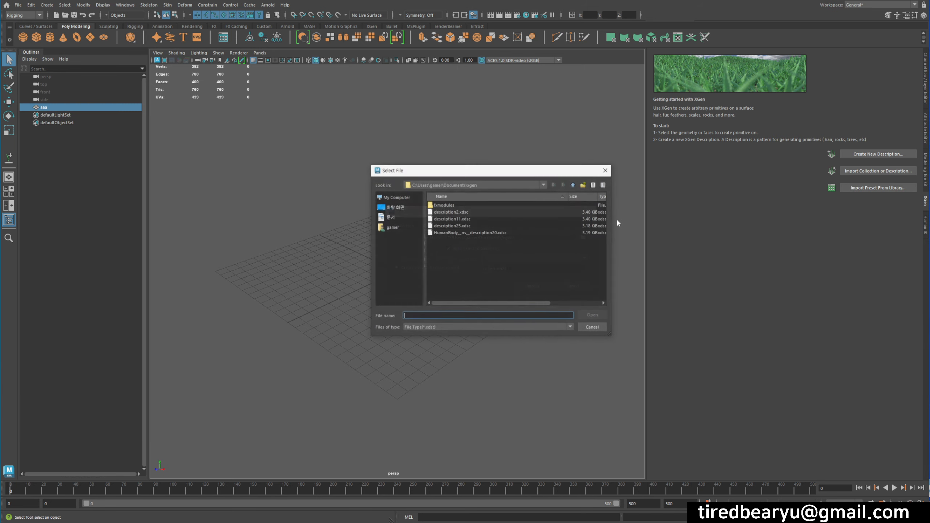
left_click(469, 226)
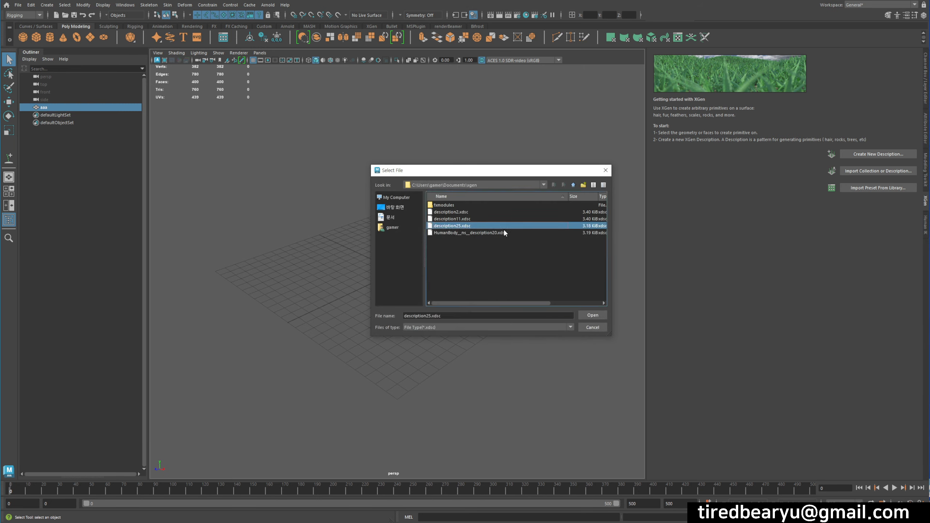
left_click_drag(546, 303, 617, 306)
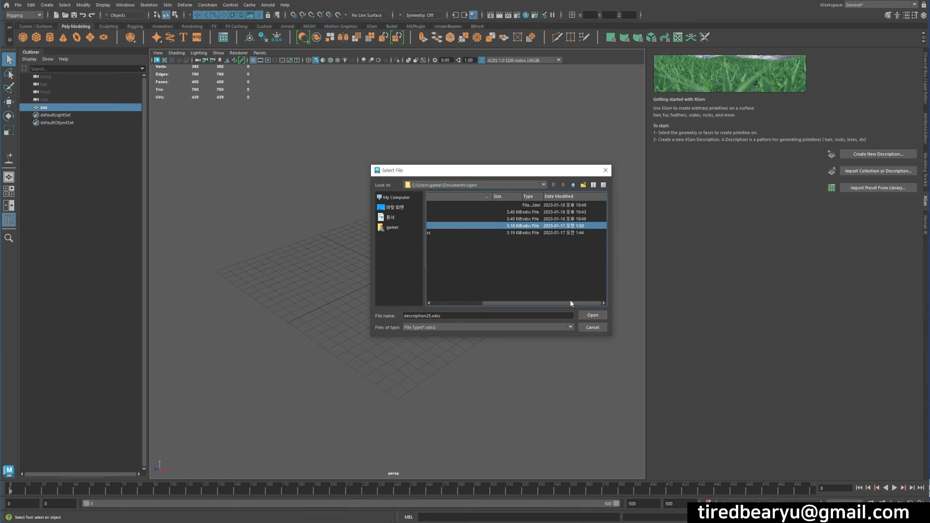
left_click_drag(519, 303, 468, 303)
left_click(592, 315)
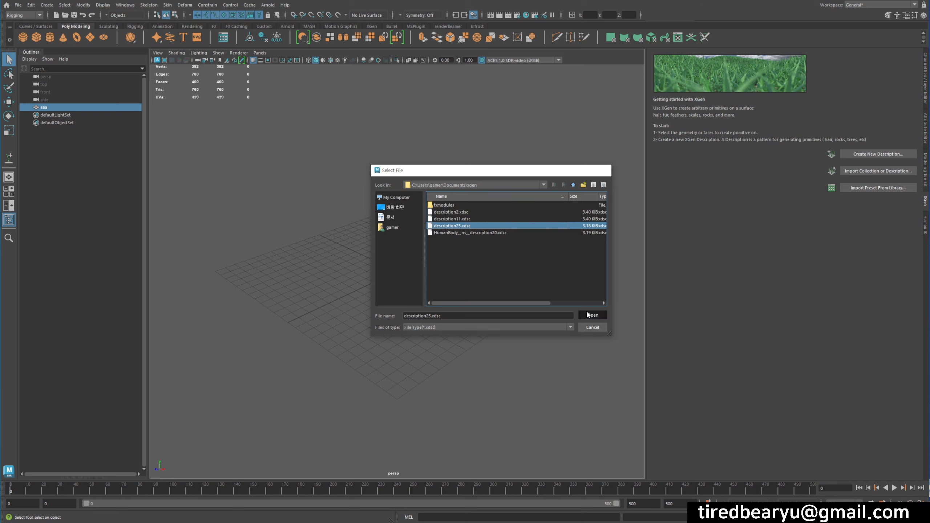
left_click(533, 286)
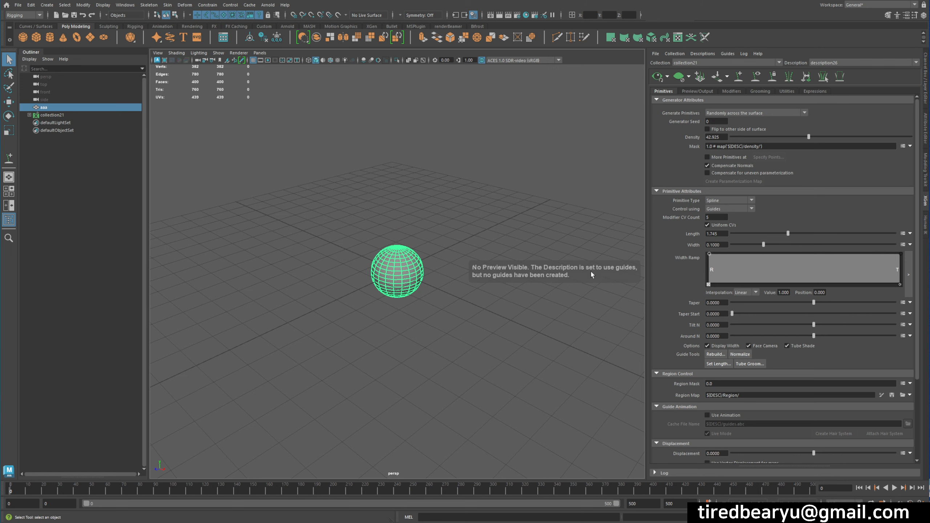
left_click_drag(446, 276, 476, 280, "alt")
scroll(500, 257, "up", 2)
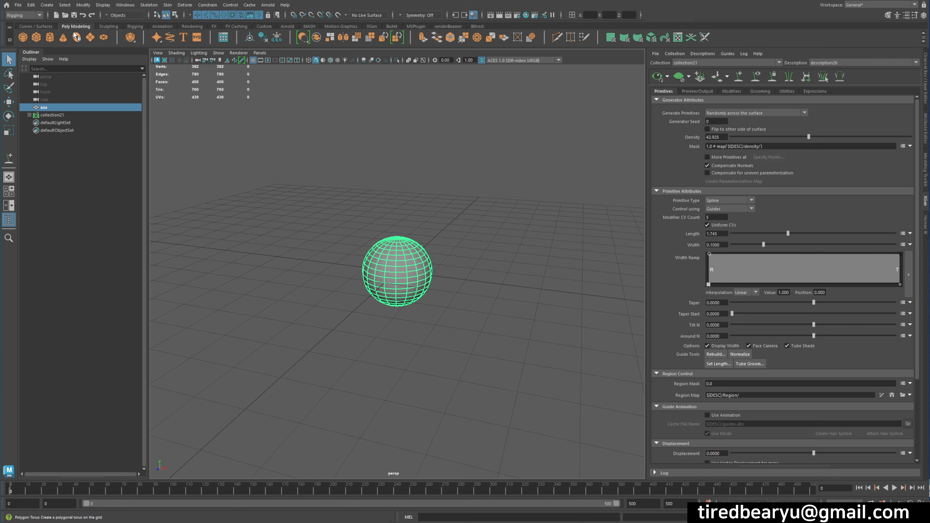
Step: Open the xgen_transfer.mb scene, discarding the current scene without saving
left_click(64, 15)
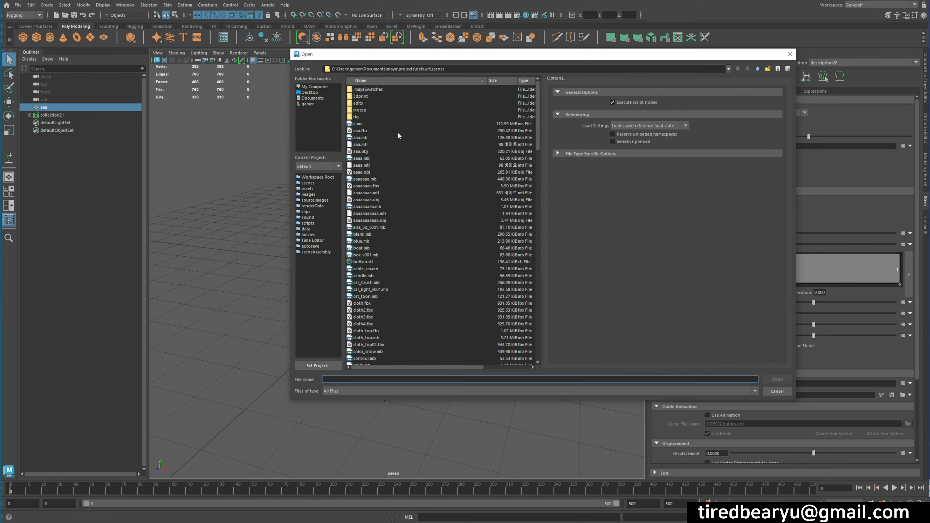
scroll(460, 269, "down", 6)
scroll(463, 264, "down", 6)
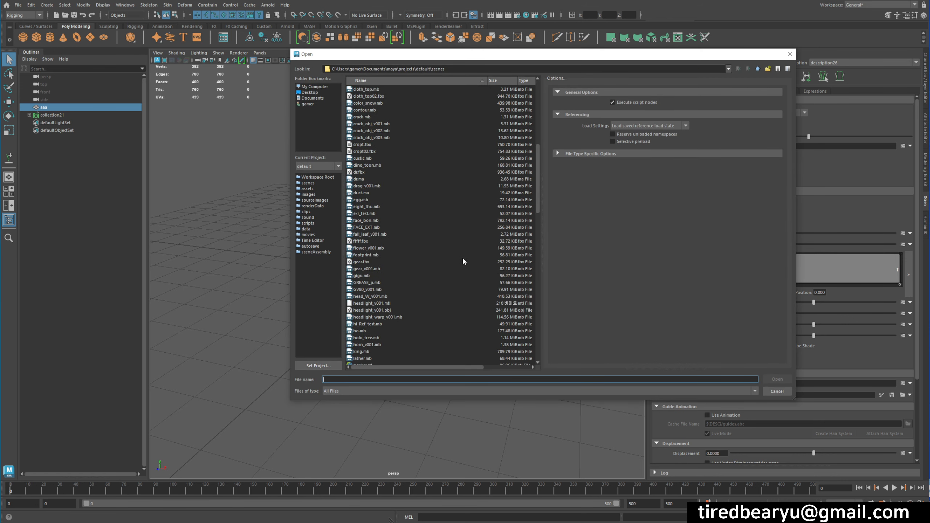
type("xgen.mb")
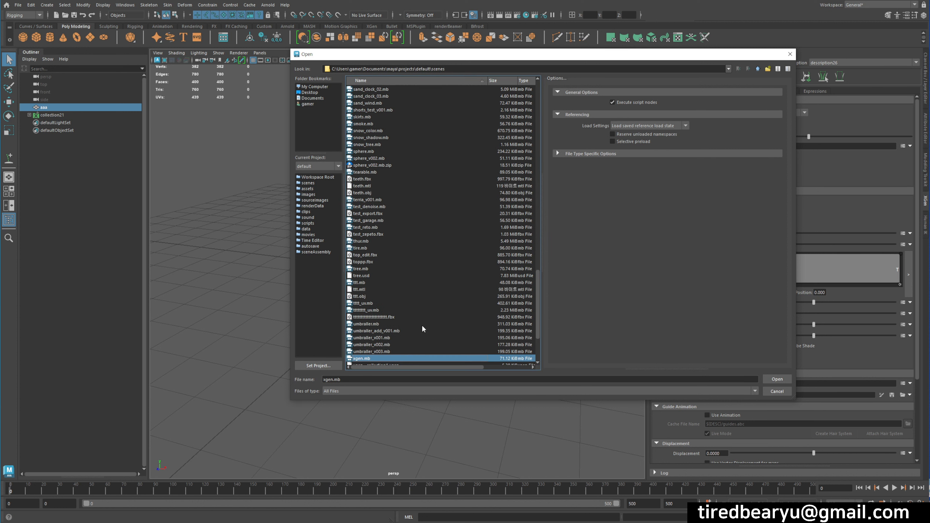
scroll(417, 319, "down", 4)
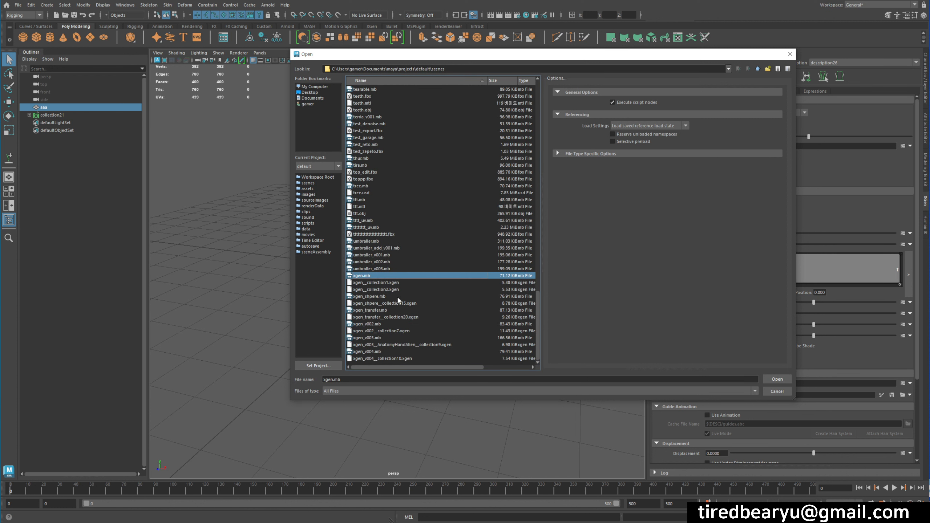
double_click(387, 310)
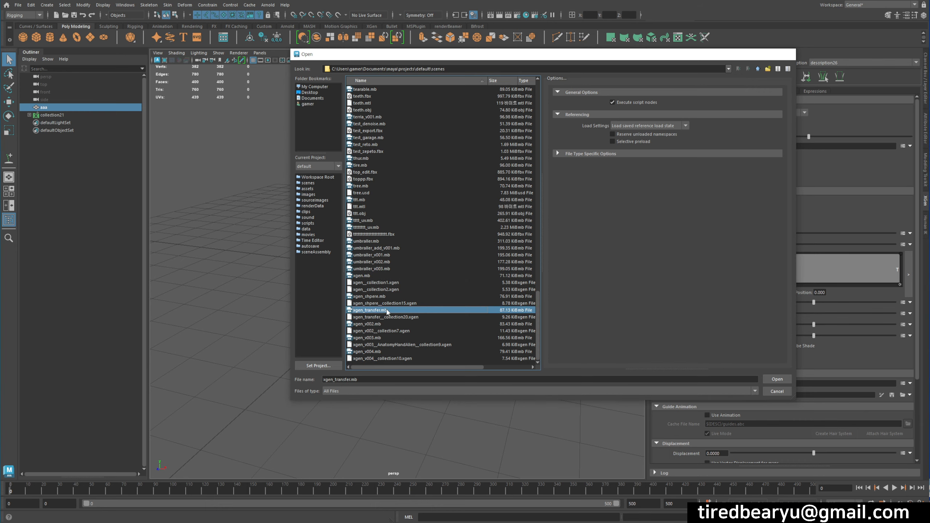
left_click(491, 261)
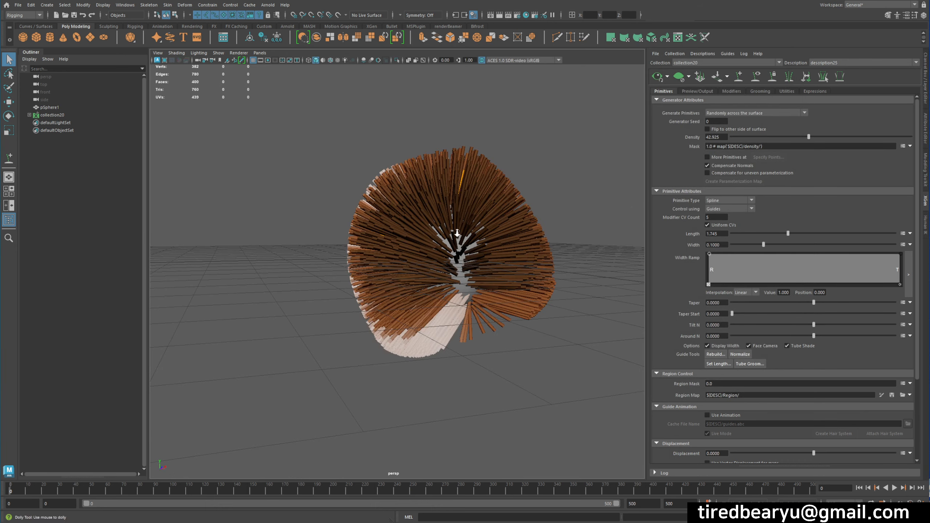
Step: Display the groomed sphere as wireframe and open the XGen Guides To Curves utility, leaving Guides As Curves closed
key("4")
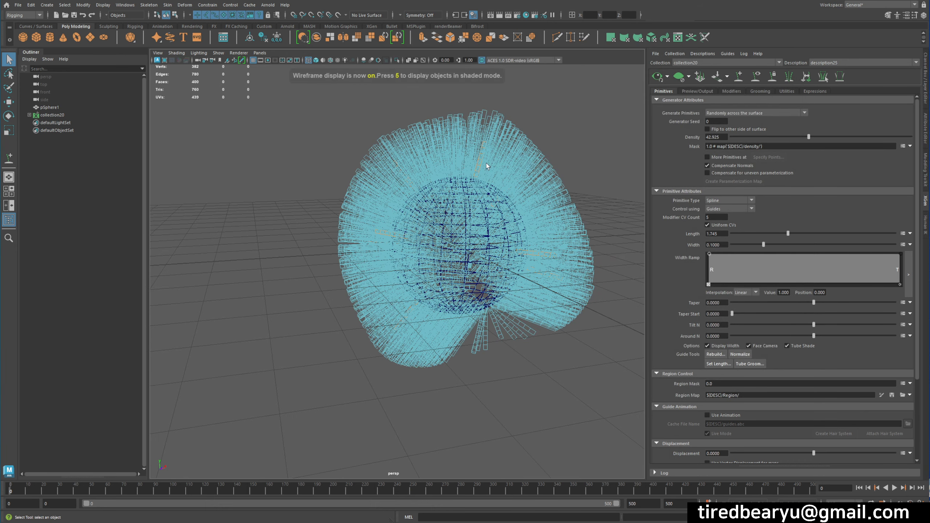
left_click(787, 91)
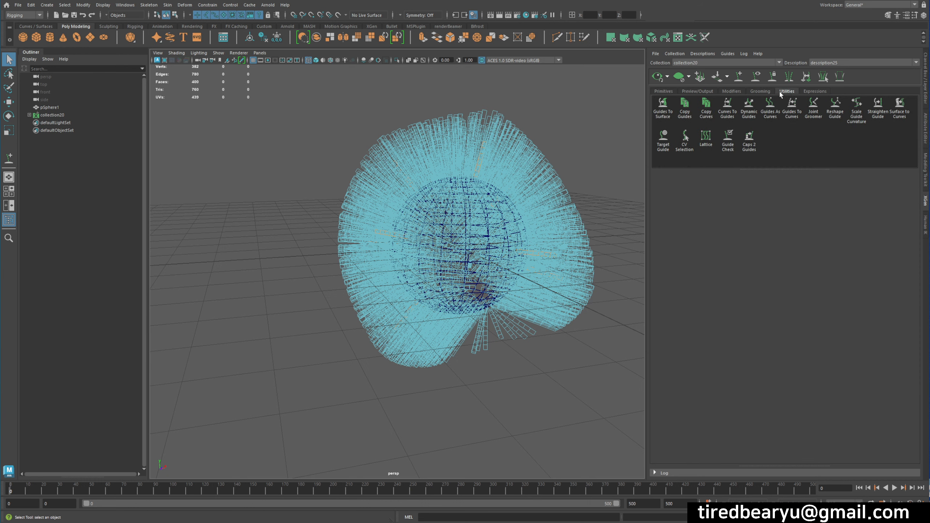
left_click(770, 112)
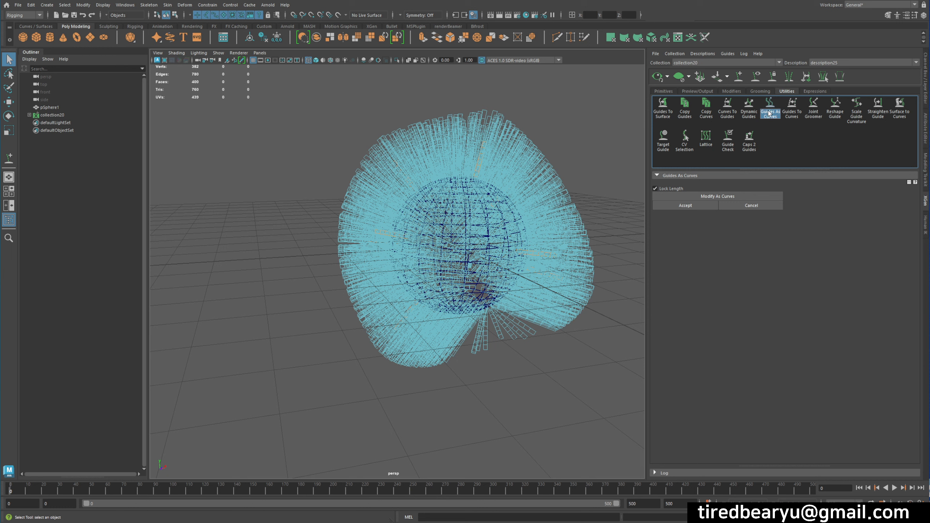
left_click(793, 116)
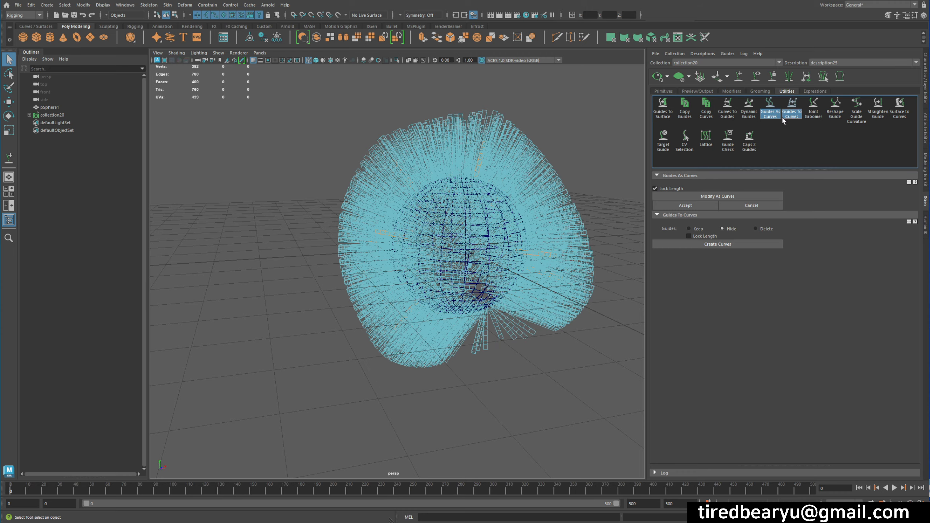
left_click_drag(528, 204, 530, 183, "alt")
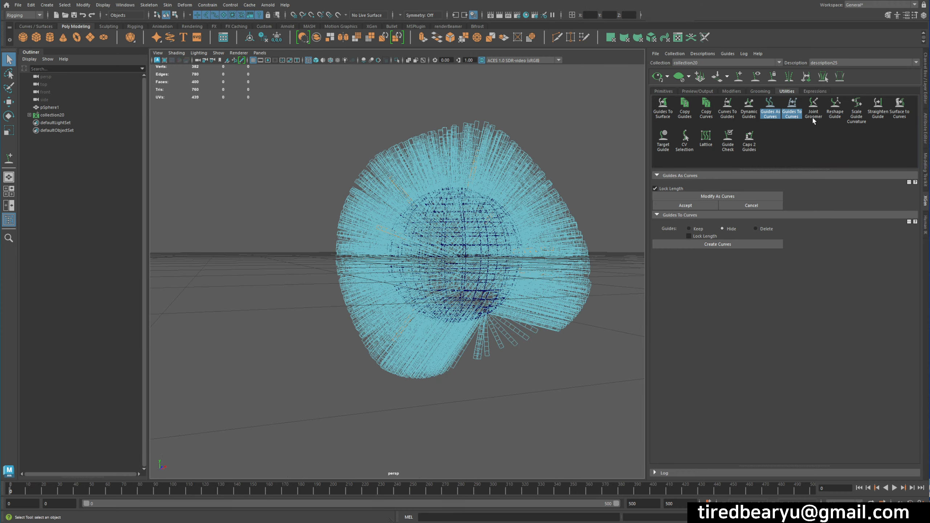
left_click(770, 112)
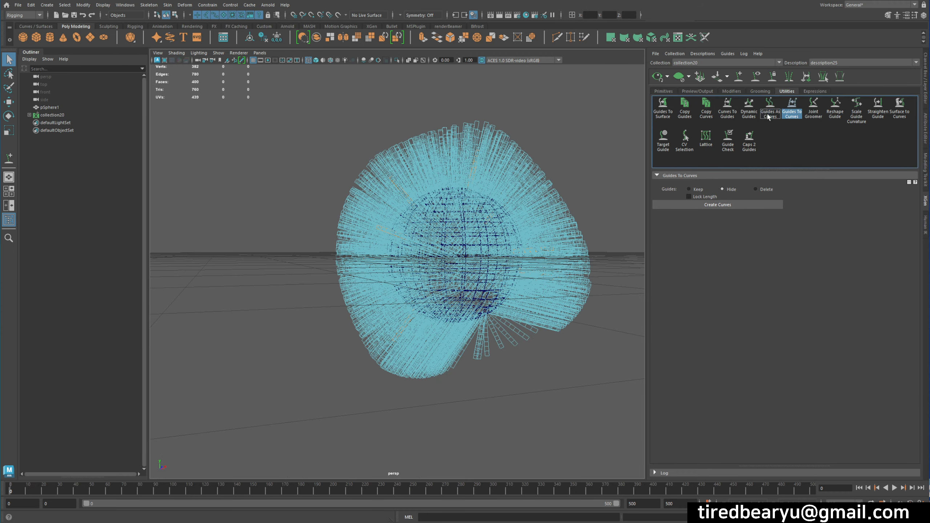
left_click_drag(586, 217, 596, 205, "alt")
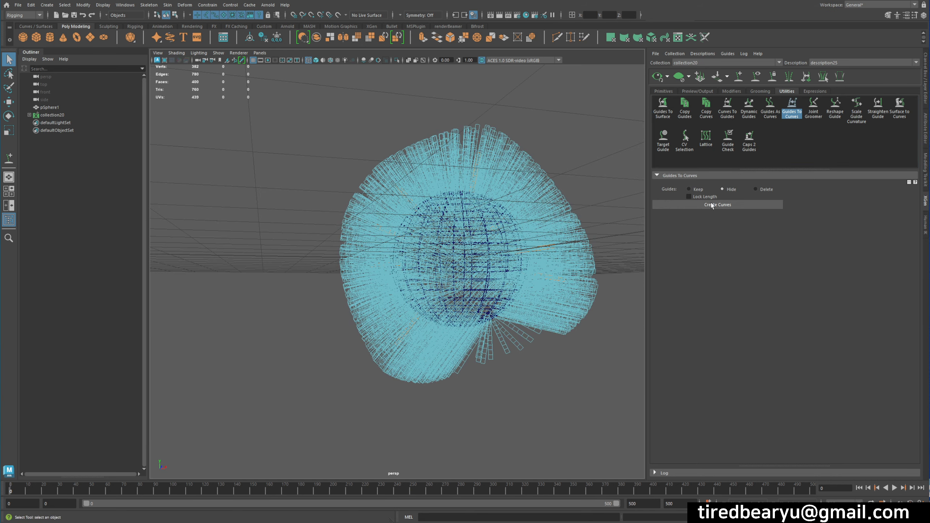
Step: Convert the guides of pSphere1_description25 to curves, with the Guides option set to Keep
left_click(695, 191)
left_click(718, 207)
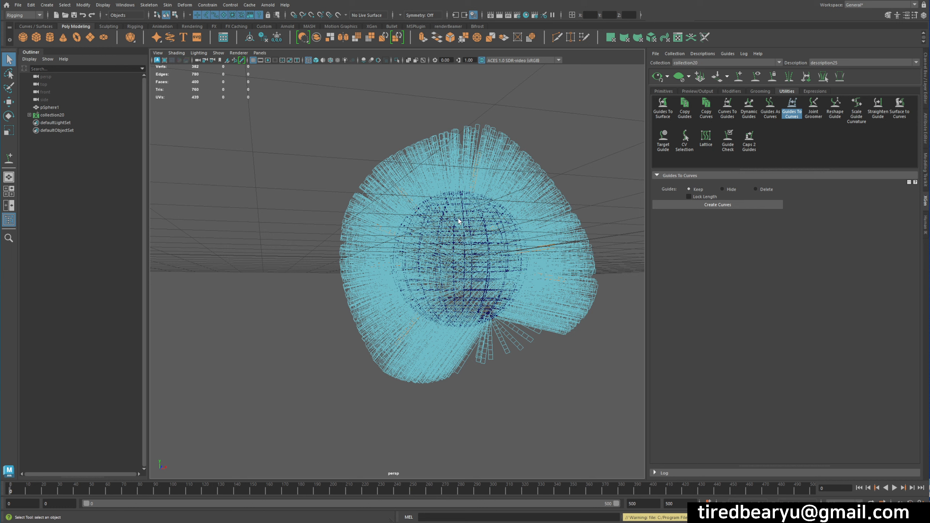
left_click(29, 115)
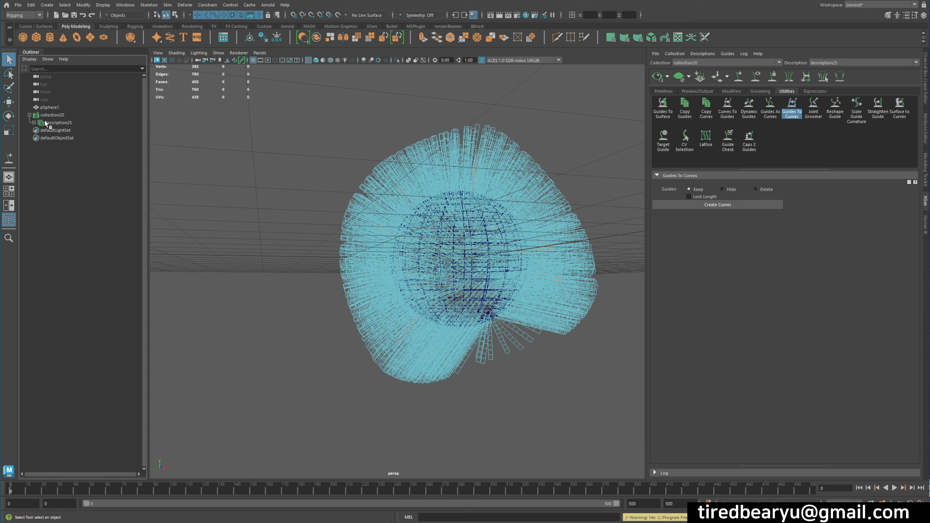
left_click(34, 122)
left_click(74, 130)
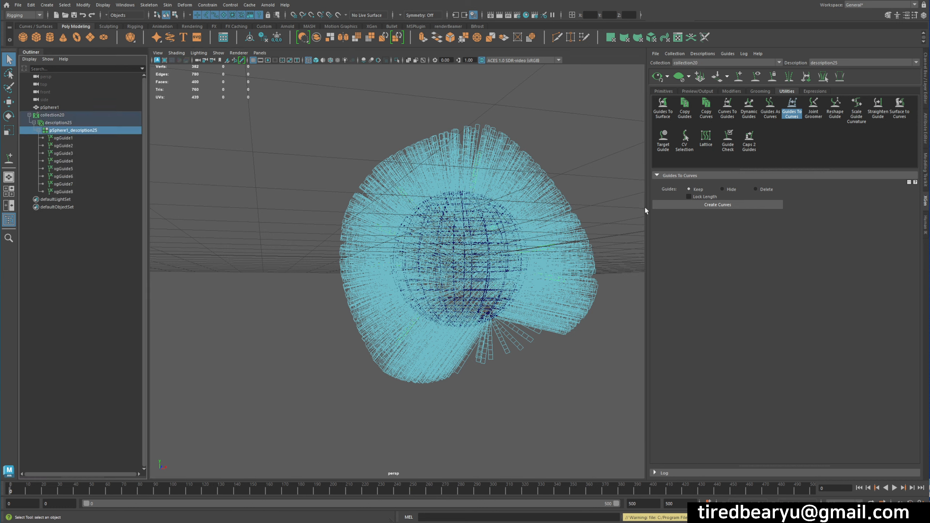
left_click(657, 205)
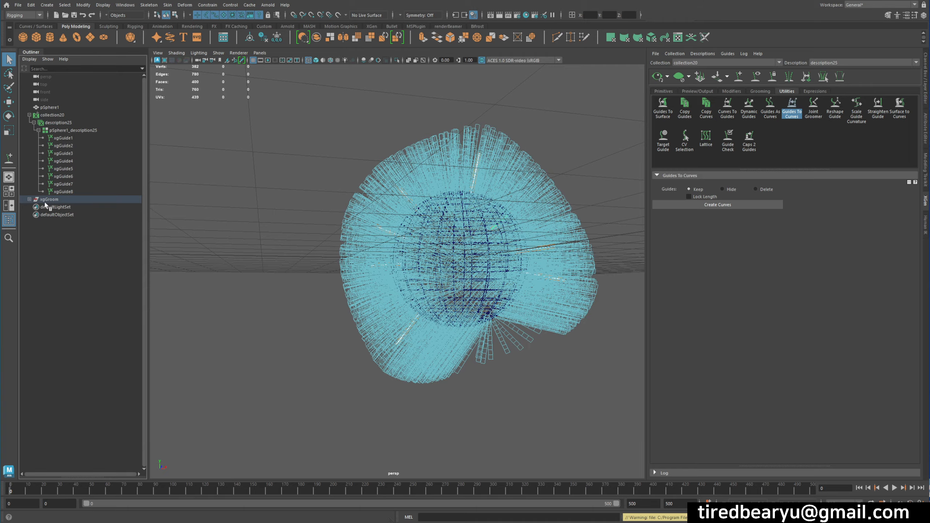
Step: Expand the xgGroom group and examine its guide curves in the Outliner and around the sphere
left_click(30, 199)
mouse_move(205, 227)
left_mouse_down("alt")
mouse_move(498, 273)
mouse_move(476, 271)
left_mouse_up("alt")
key("4")
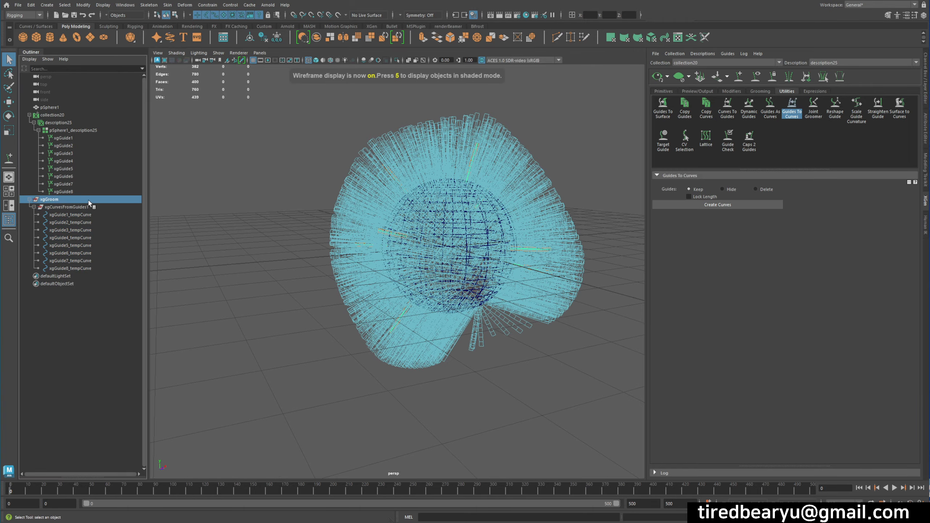
left_click_drag(89, 203, 89, 270)
left_click_drag(376, 277, 421, 278, "alt")
left_click(95, 201)
left_click_drag(95, 201, 94, 271)
left_click_drag(305, 278, 430, 238, "alt")
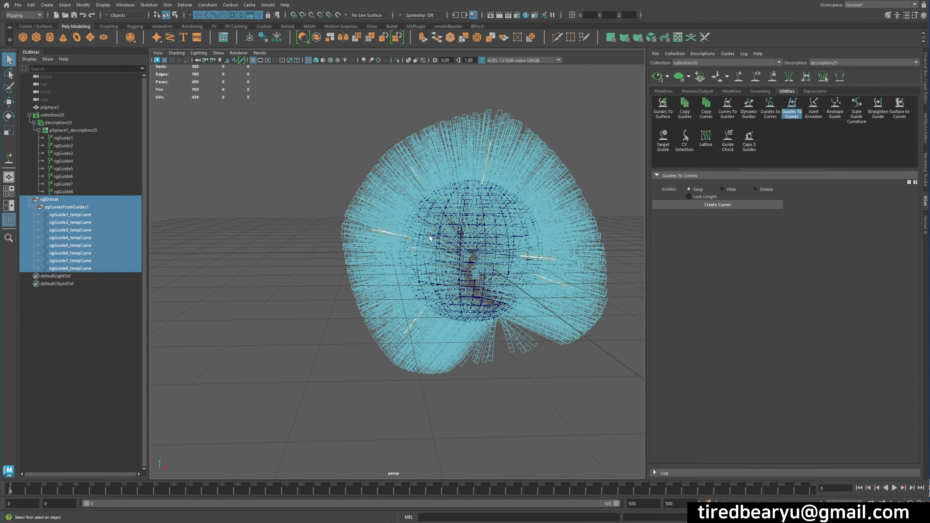
left_click(77, 201)
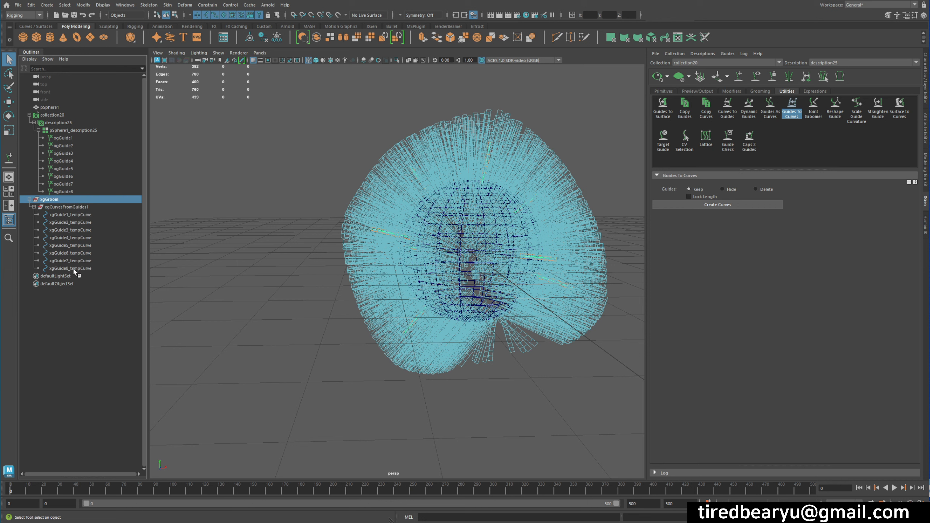
left_click(79, 269, "shift")
Step: Export the selected xgGroom group as a Maya ASCII file named xgen_cr in the default project's scenes folder
left_click(81, 200)
left_click(17, 5)
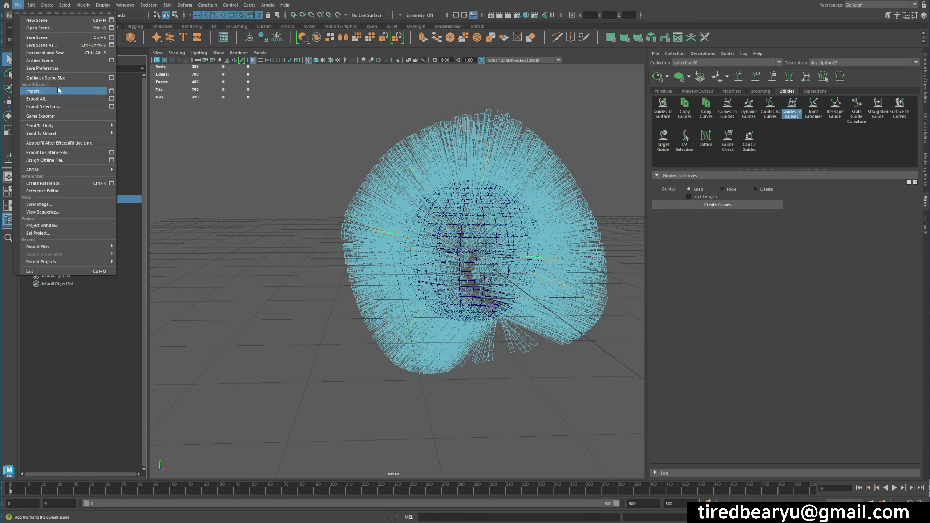
left_click(59, 106)
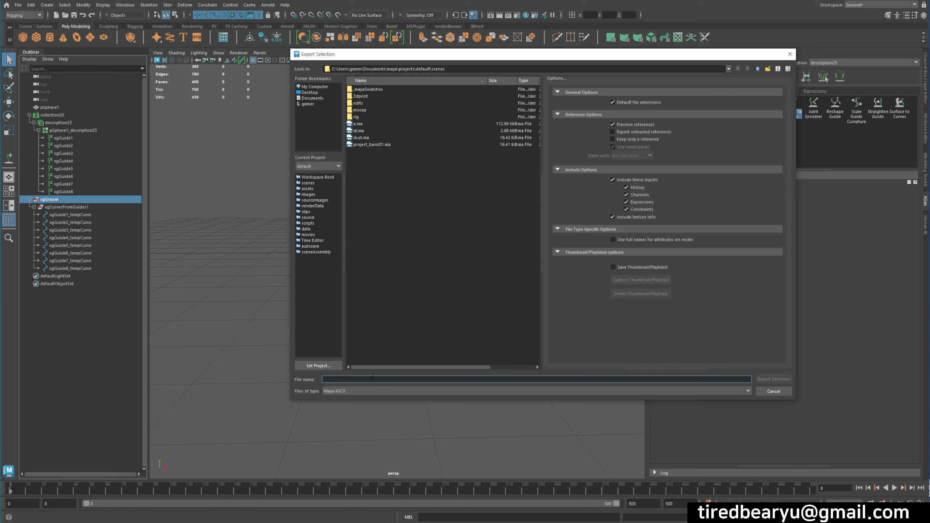
type("xgen_cr")
key("Return")
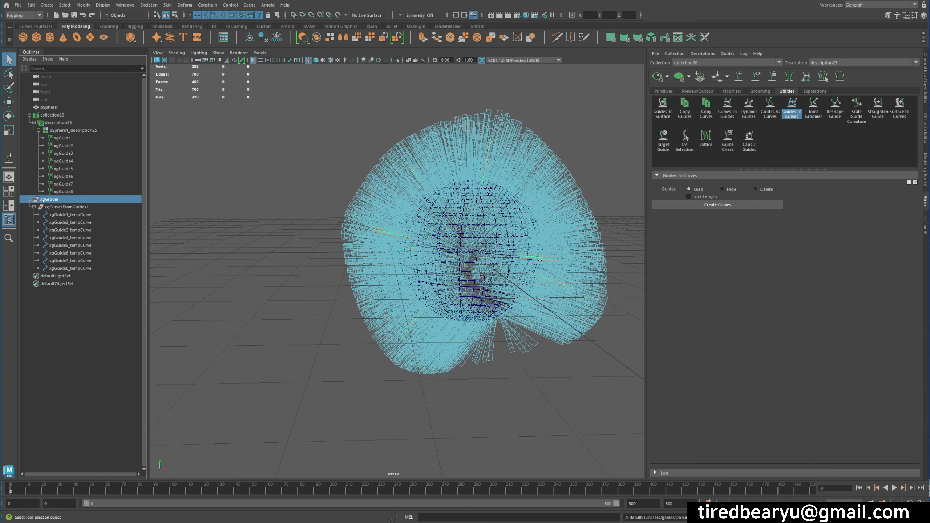
Step: Start a new scene, create a polygon sphere and leave it selected
left_click(65, 15)
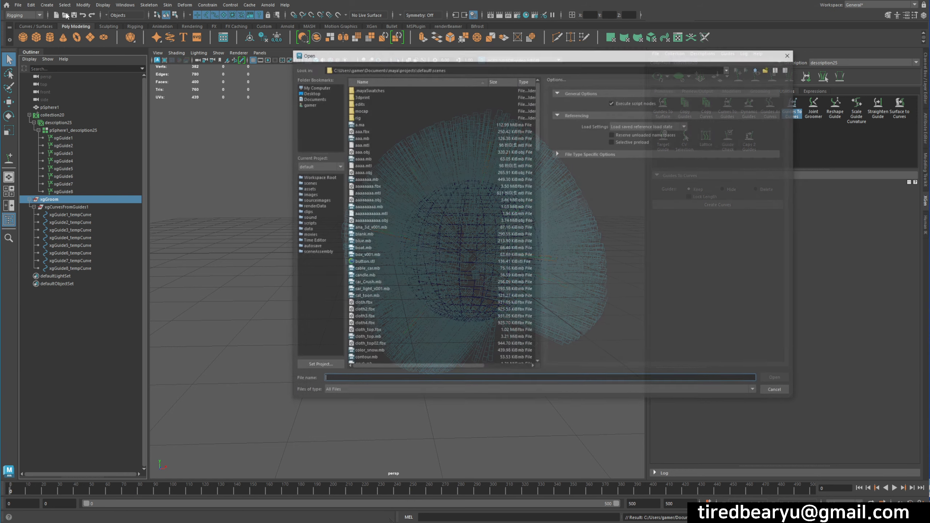
key("Escape")
key("ctrl+n")
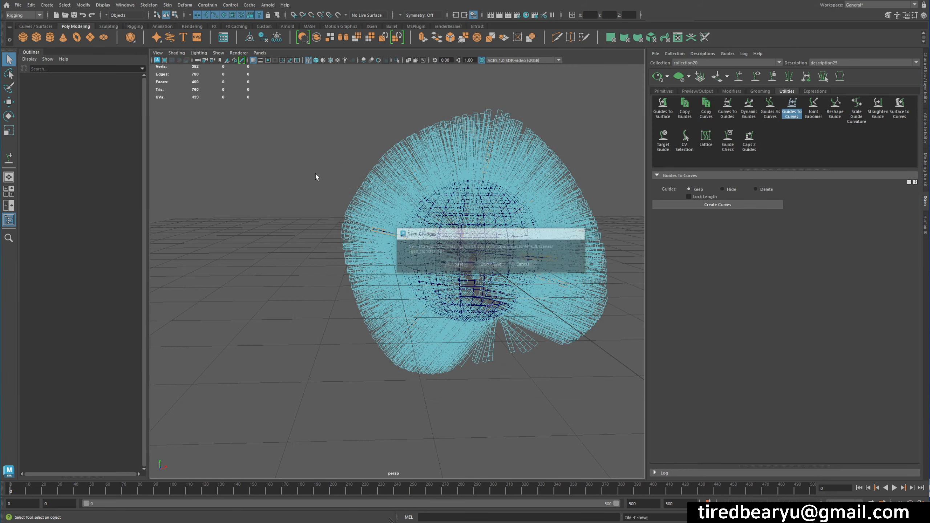
left_click(22, 37)
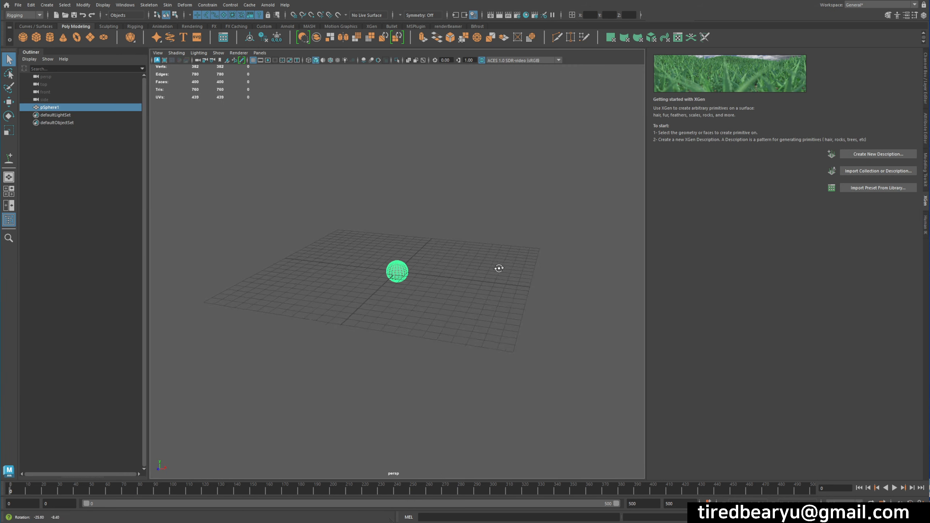
left_click_drag(499, 266, 366, 275, "alt")
right_click_drag(367, 276, 451, 267, "alt")
middle_click_drag(450, 266, 474, 246, "alt")
left_click(484, 241)
left_click(433, 260)
left_click(501, 312)
left_click(439, 257)
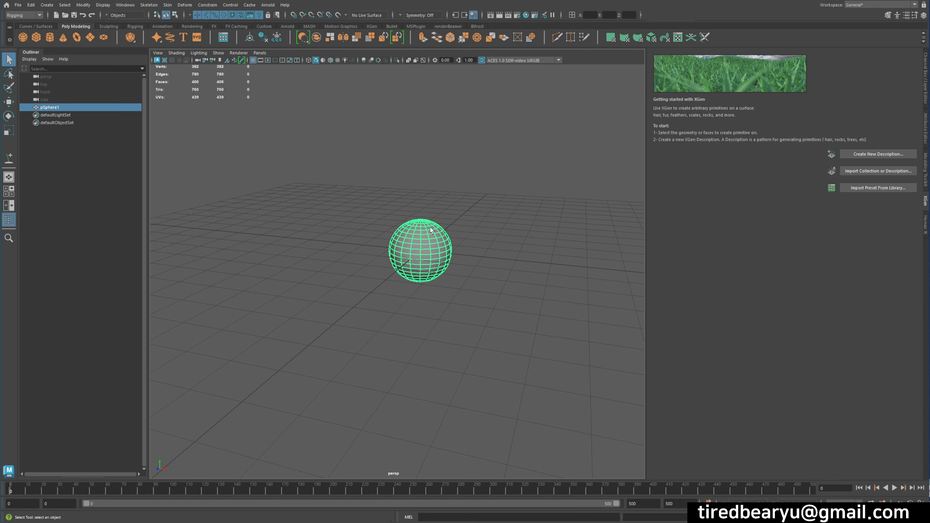
Step: Import description25.xdsc onto the selected sphere with Bind Selected Geometry, into a new collection named collection22
left_click(853, 171)
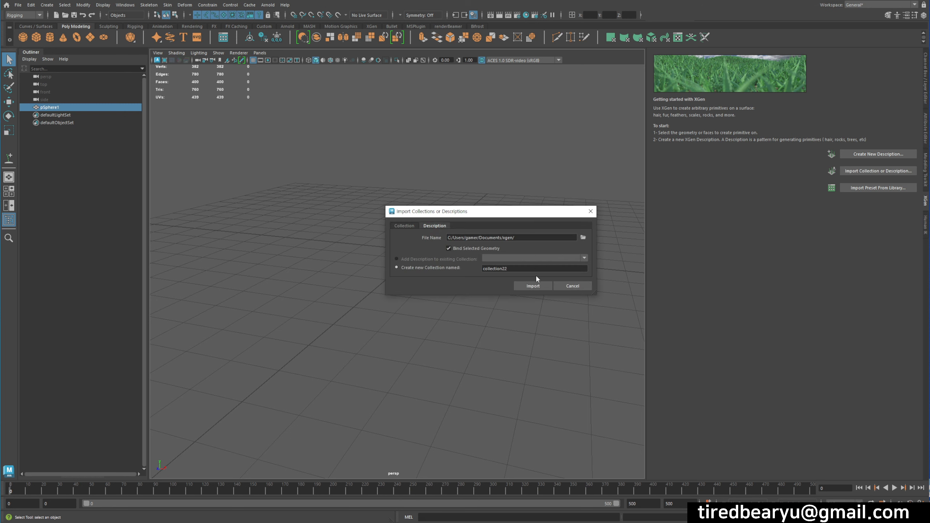
left_click(584, 237)
left_click(487, 226)
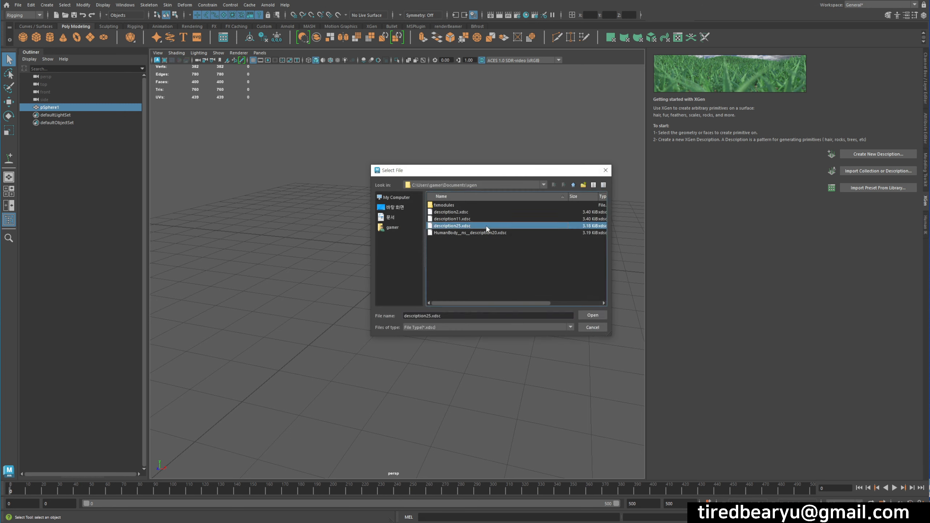
left_click(586, 314)
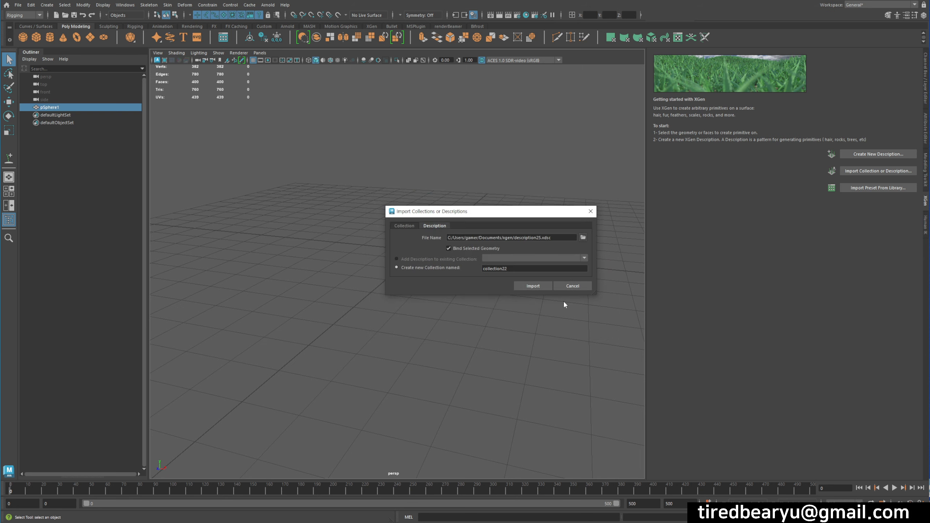
left_click(531, 287)
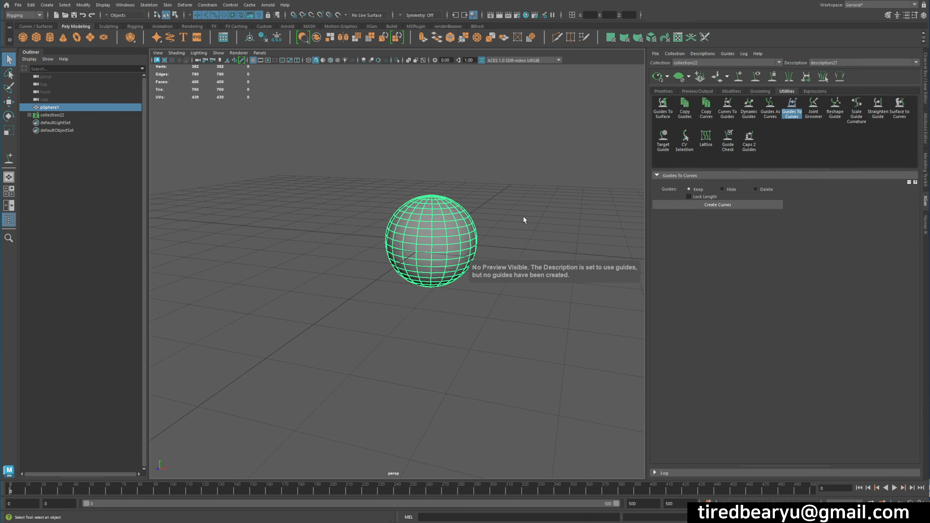
left_click_drag(437, 216, 386, 214, "alt")
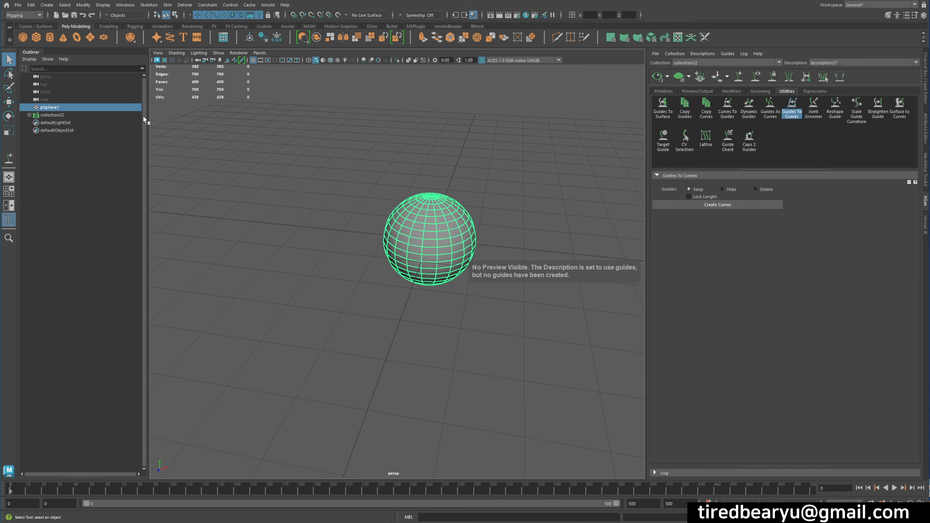
Step: Import the guide curves from xgen_cr.ma in the scenes folder, using the Maya Scenes file type
left_click(18, 5)
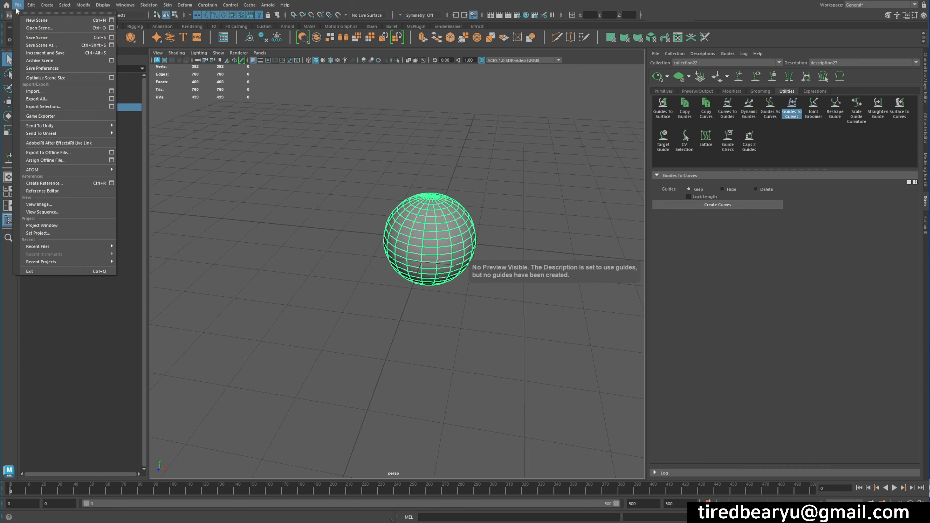
left_click(50, 92)
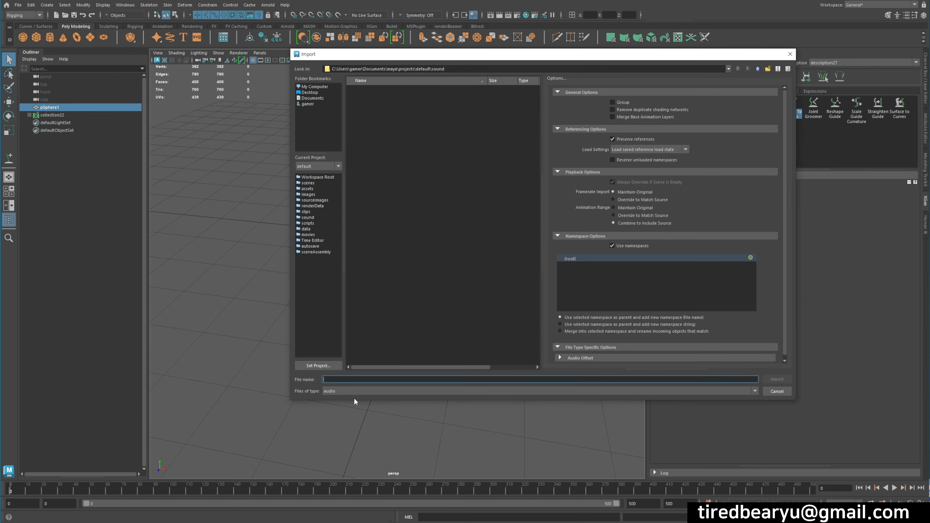
left_click(359, 389)
left_click(377, 398)
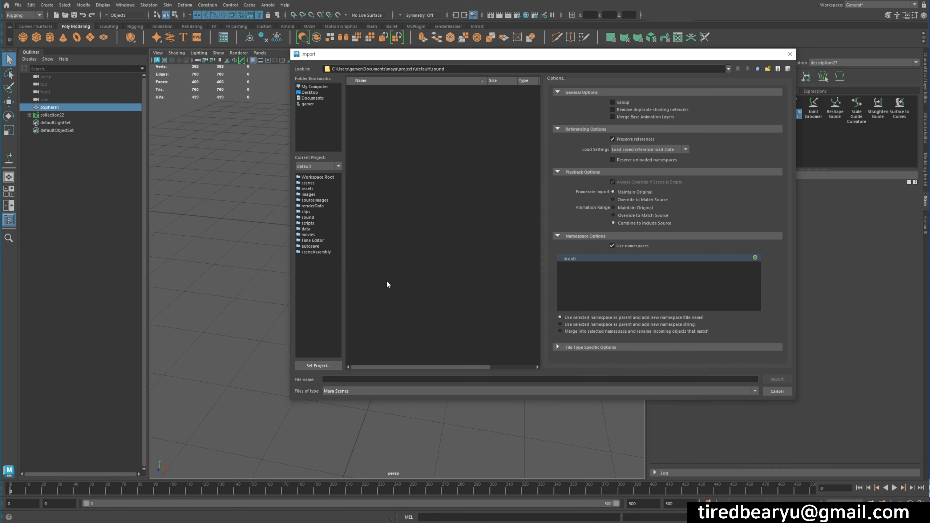
left_click(308, 183)
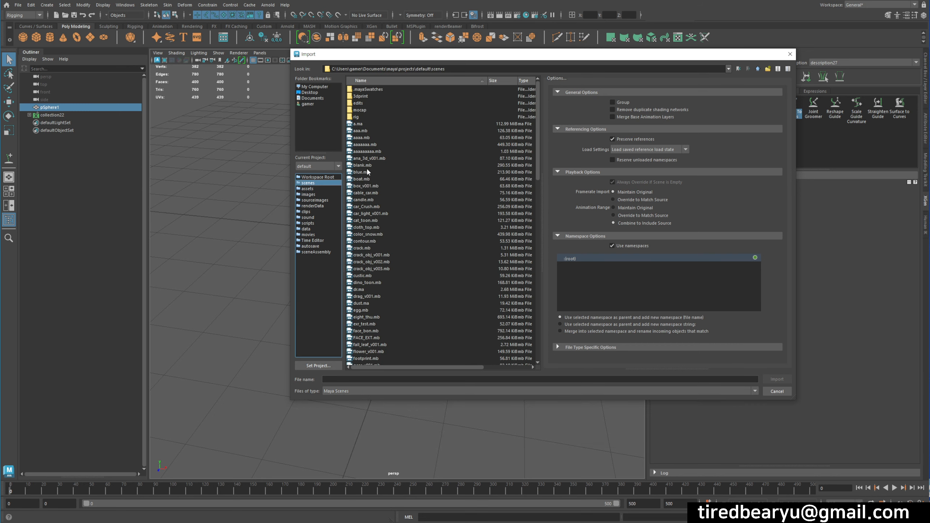
left_click(399, 269)
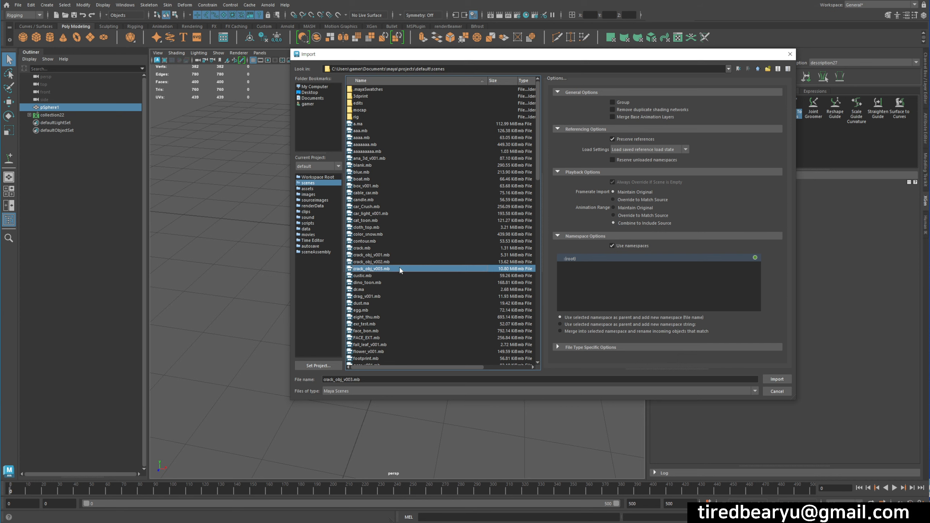
scroll(388, 278, "down", 20)
left_click(386, 317)
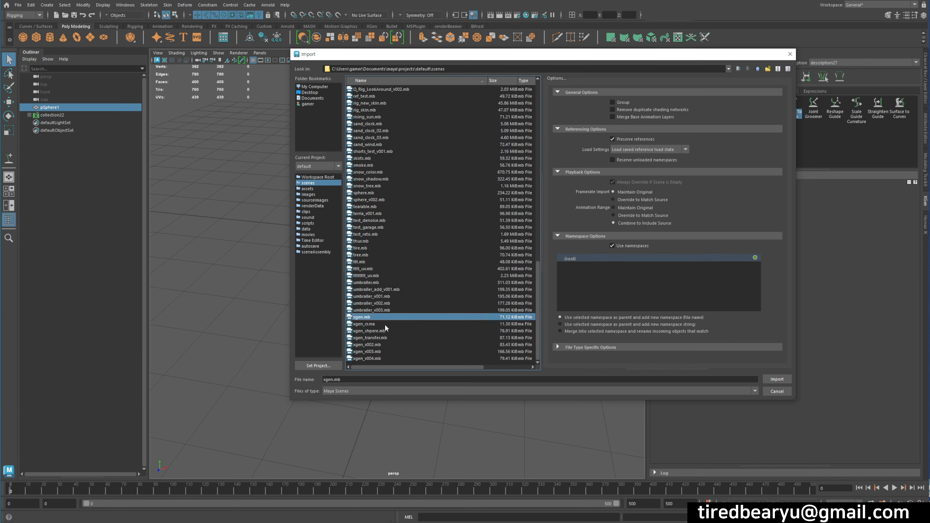
double_click(384, 323)
scroll(518, 250, "up", 1)
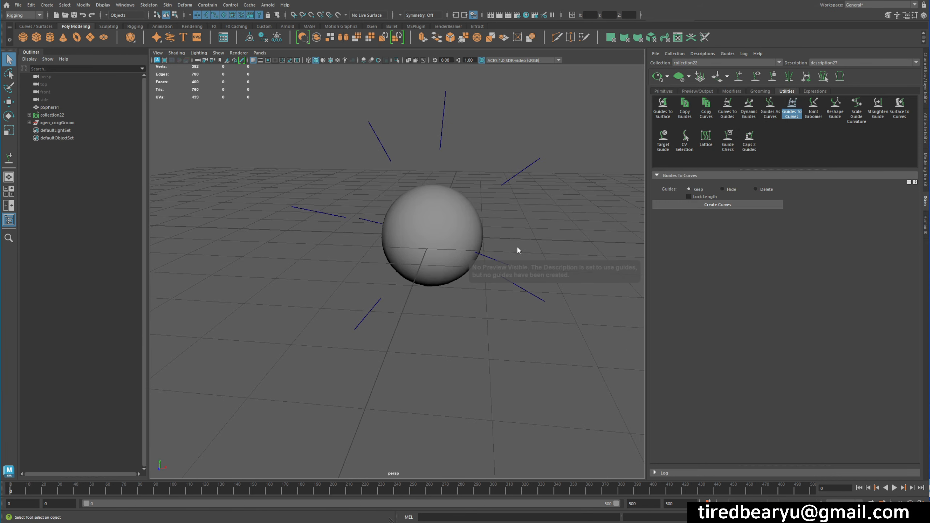
left_click_drag(496, 258, 415, 233, "alt")
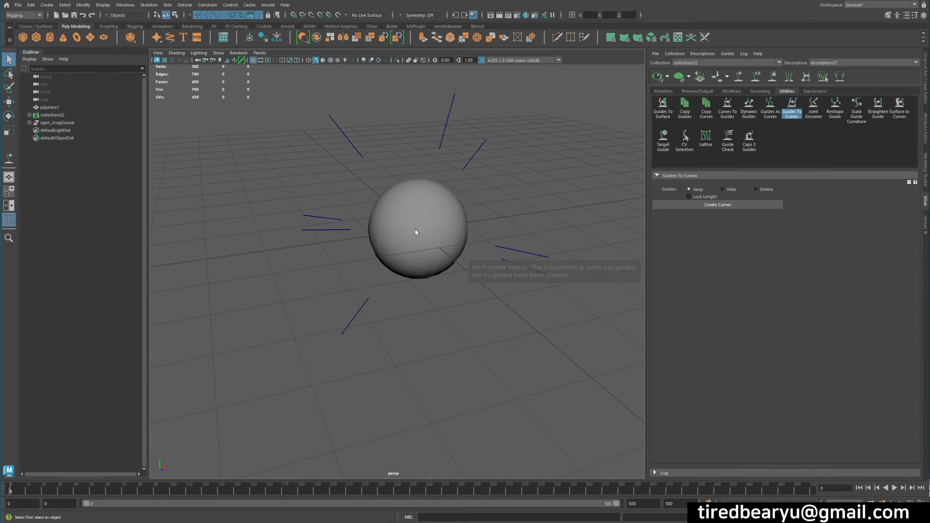
Step: Examine how the imported guide curves sit around the sphere and check the transform values of the imported xgGroom group
left_click(415, 232)
left_click_drag(460, 289, 436, 292, "alt")
left_click(51, 115)
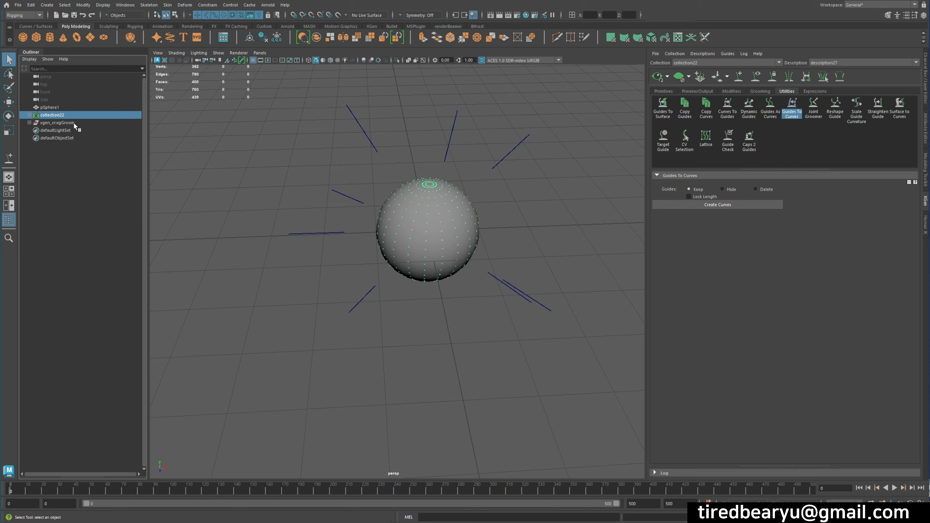
left_click(57, 123)
left_click(925, 76)
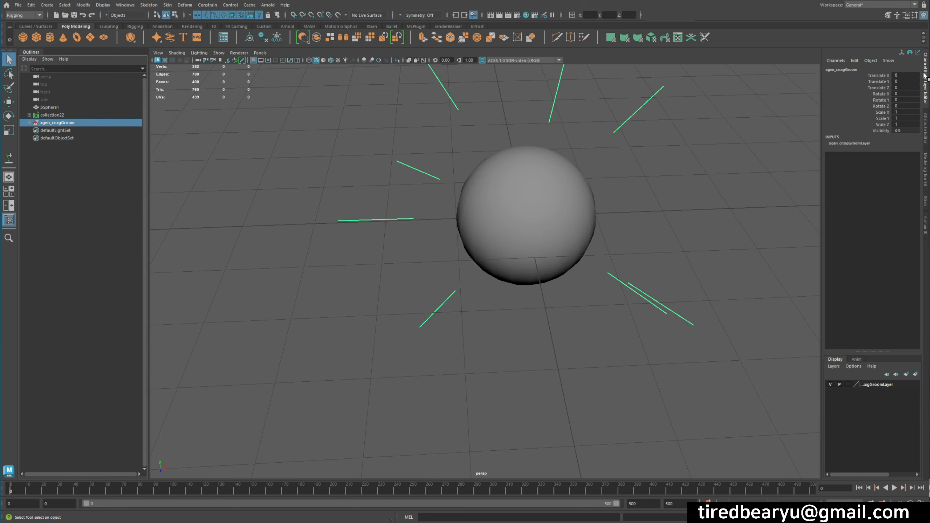
mouse_move(465, 256)
left_mouse_down("alt")
mouse_move(473, 243)
mouse_move(456, 252)
left_mouse_up("alt")
Step: Open the source scene xgen_transfer.mb from the scenes folder without saving the current scene
left_click(65, 15)
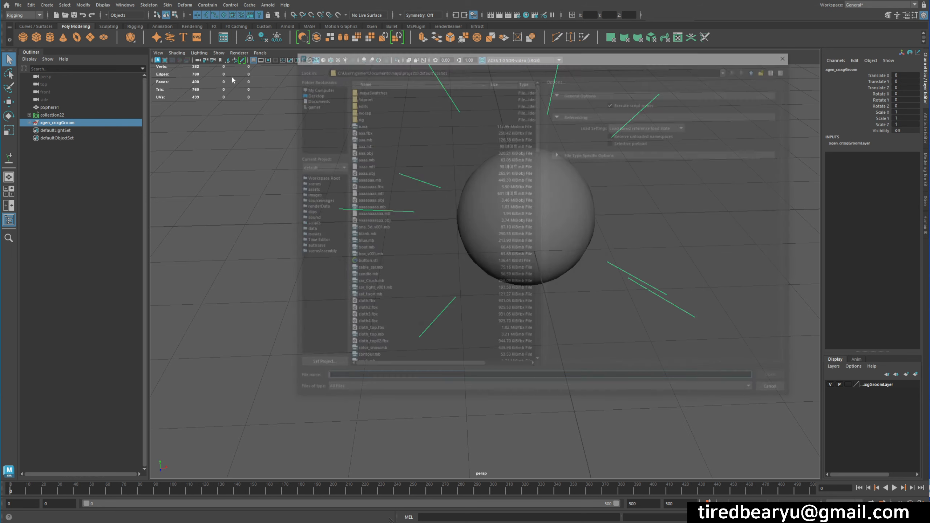
type("x")
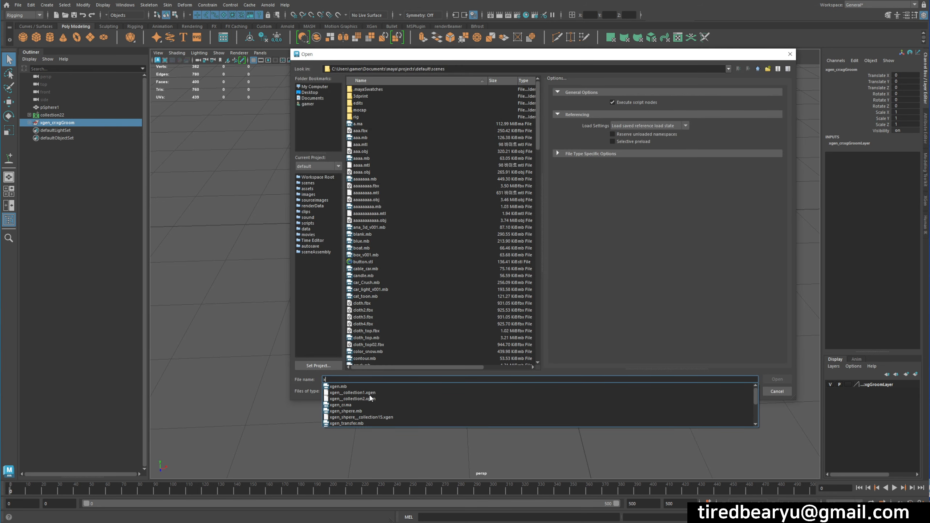
type("gen_t")
left_click(367, 386)
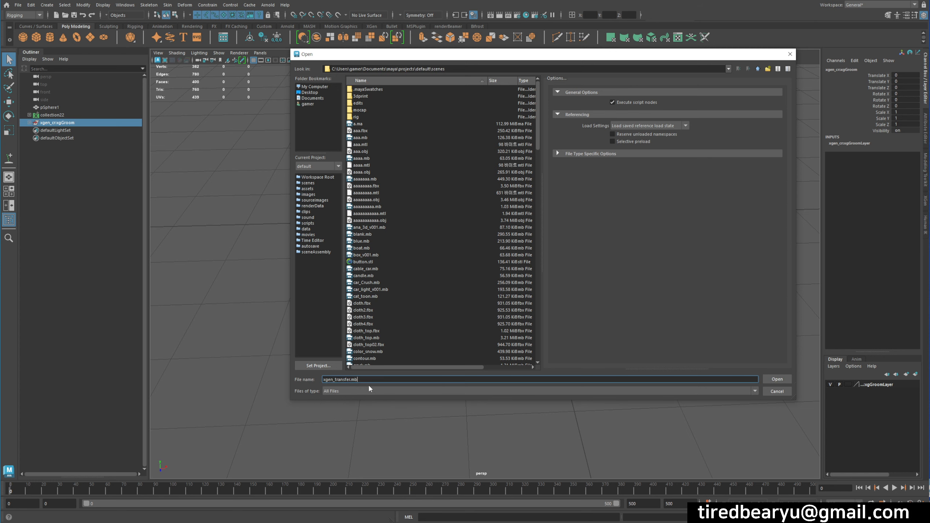
left_click(775, 379)
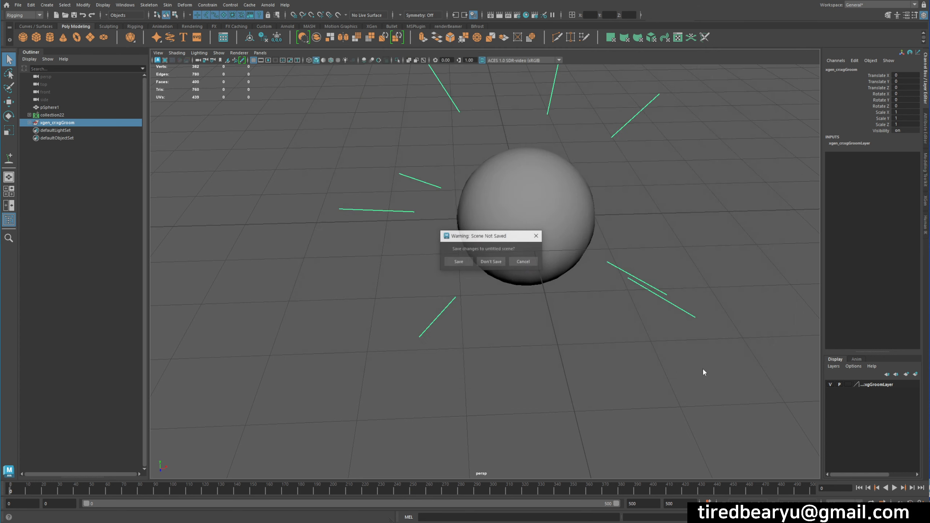
left_click(490, 261)
left_click(490, 261)
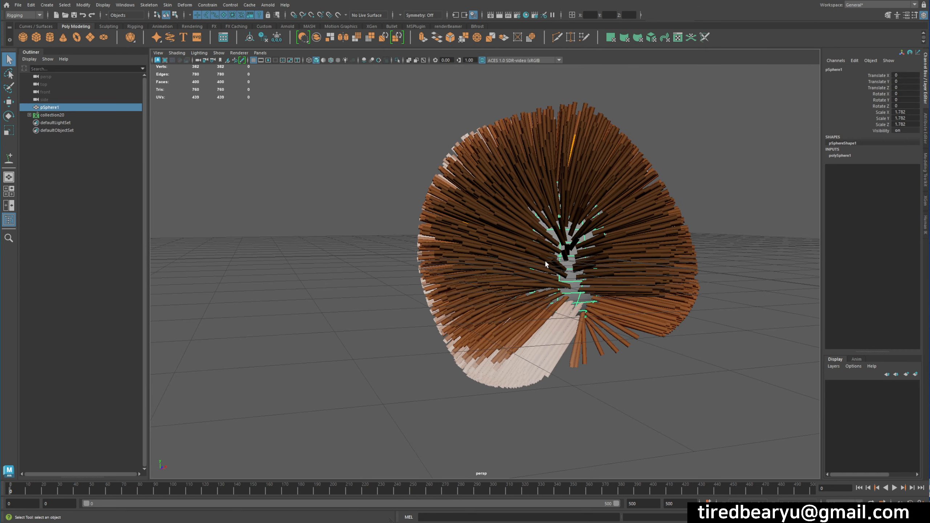
Step: Check the source sphere's Scale X, Y and Z values, undoing the stray Scale Y change
left_click_drag(544, 260, 536, 277, "alt")
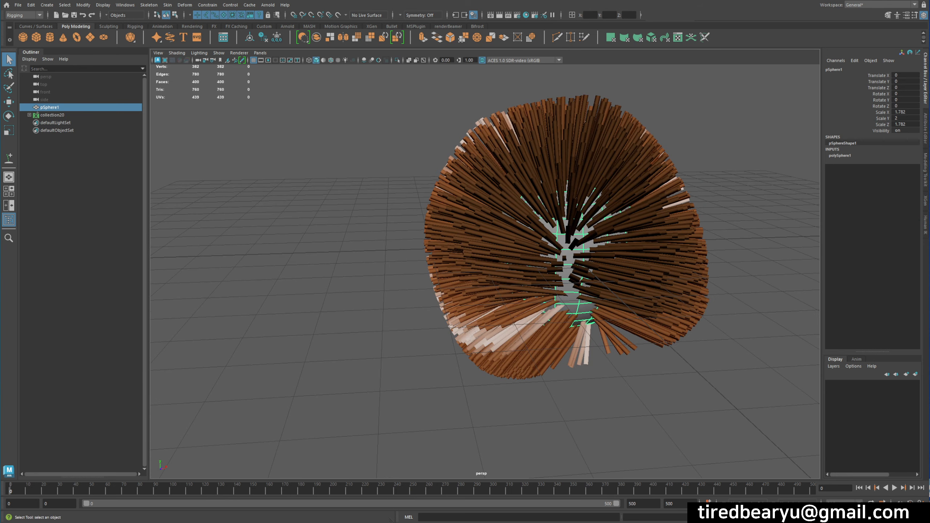
key("ctrl+z")
left_click_drag(903, 112, 911, 119)
left_click(913, 124)
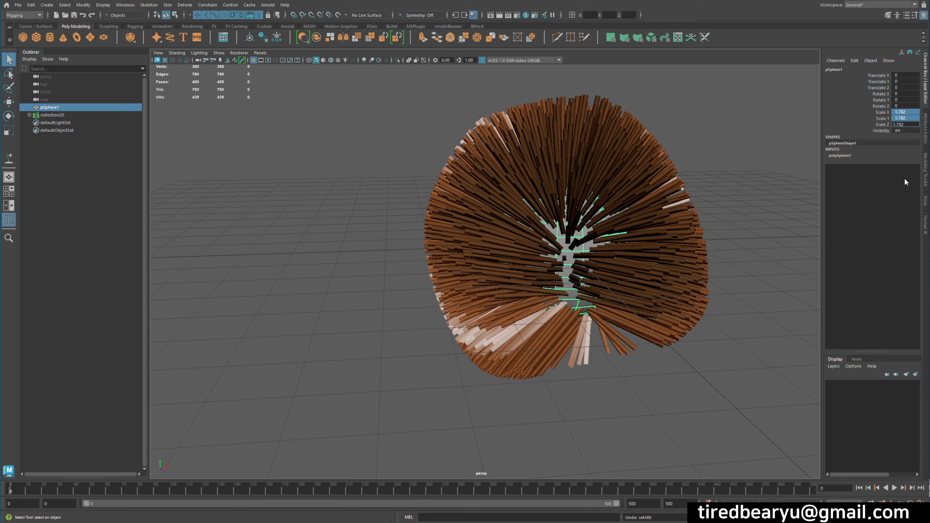
left_click(913, 124)
left_click(369, 146)
Step: Start a new scene, create a polygon sphere and set its Scale X, Y and Z to 1.782
key("ctrl+n")
key("n")
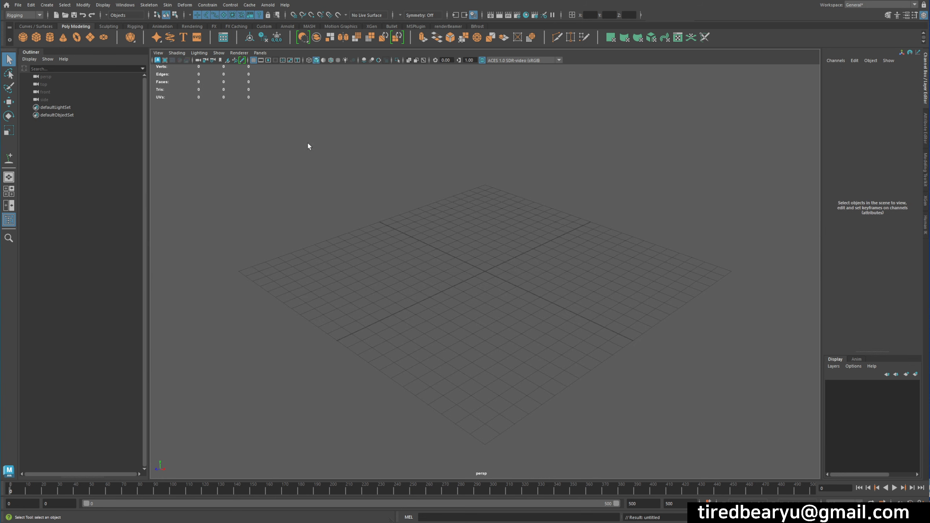
left_click(22, 37)
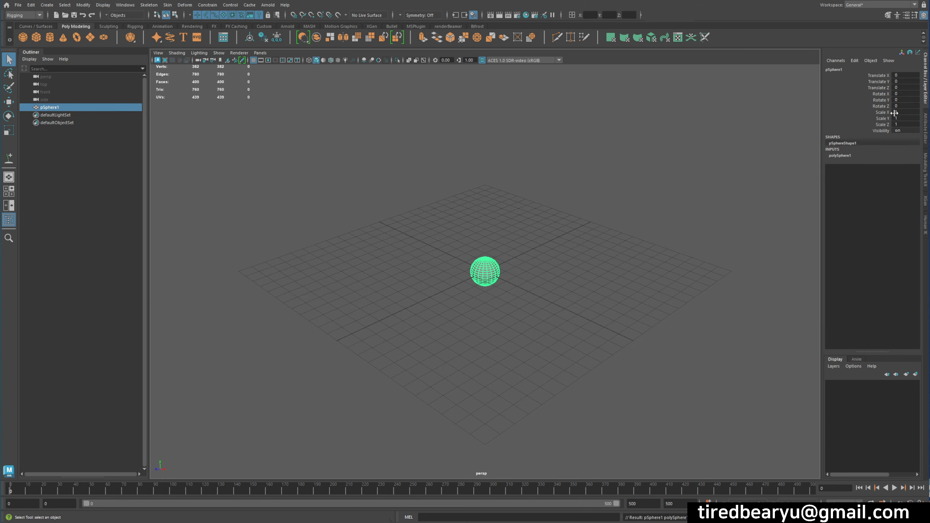
left_click_drag(894, 113, 897, 125)
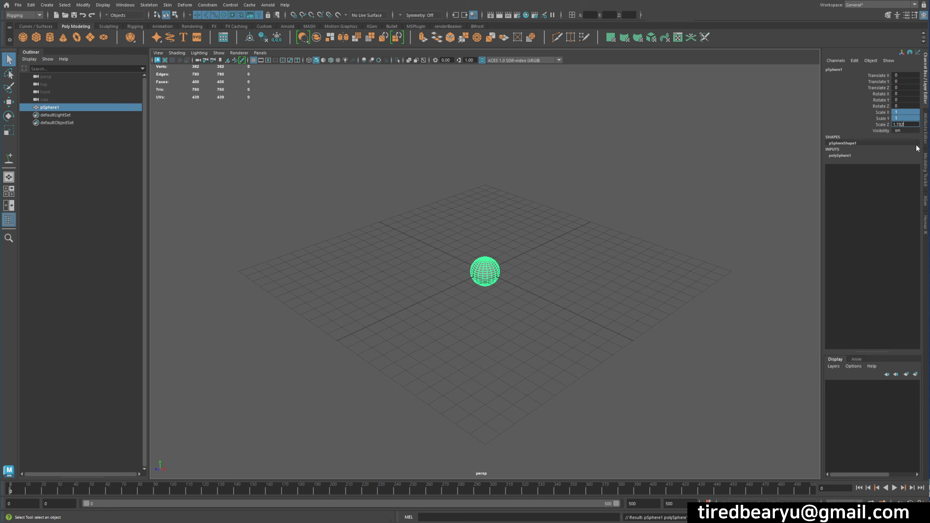
key("Return")
scroll(454, 277, "up", 3)
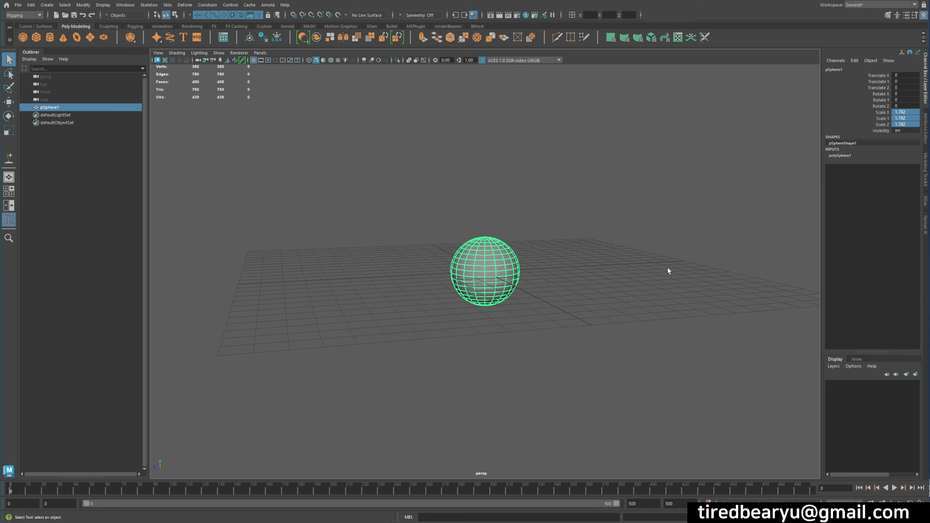
Step: Import description25.xdsc onto the selected sphere with Bind Selected Geometry, into a new collection named collection23
left_click(923, 203)
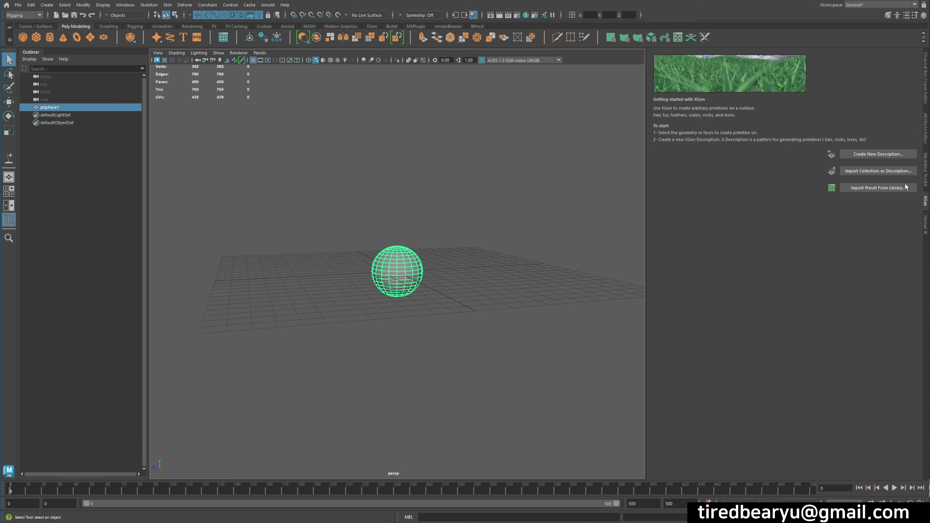
left_click(878, 171)
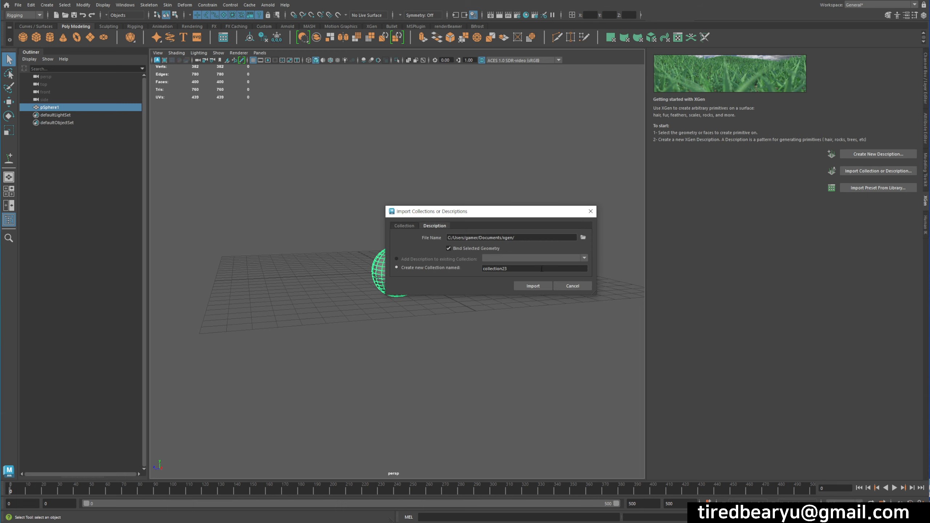
left_click(583, 238)
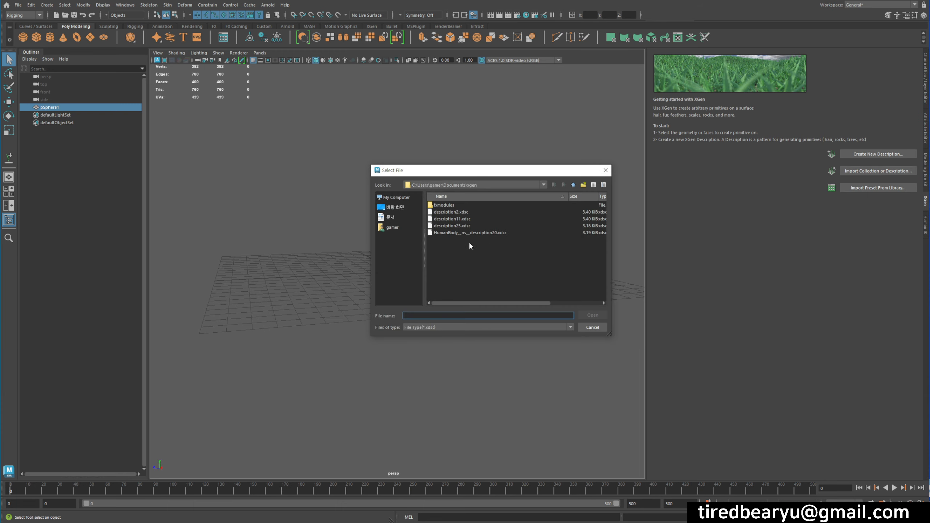
double_click(460, 227)
left_click(534, 286)
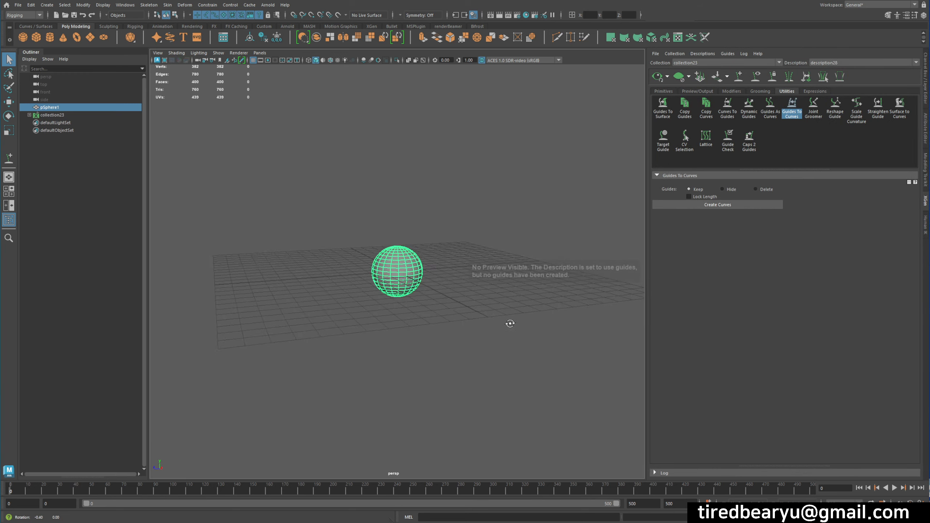
scroll(580, 246, "up", 3)
left_click_drag(580, 246, 371, 219, "alt")
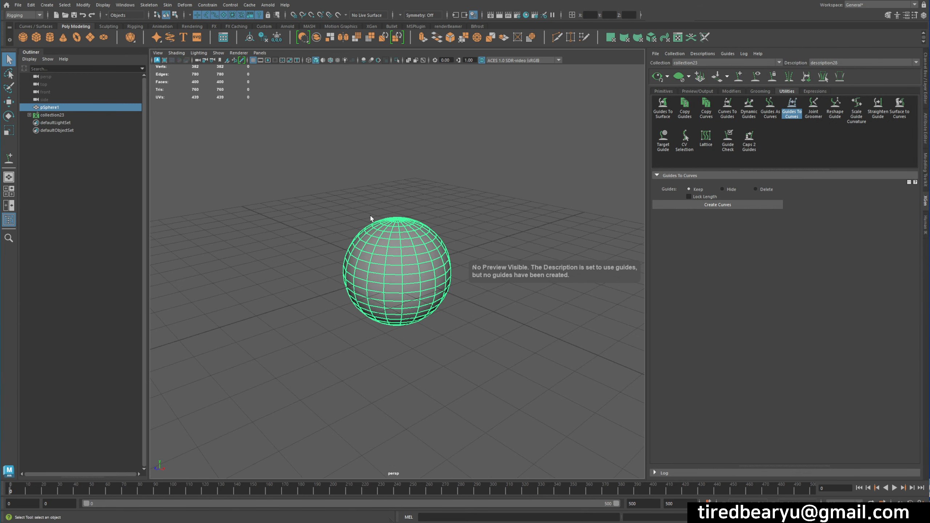
Step: Import the guide curves file xgen_cr.ma from the scenes folder into the scene with the rescaled sphere
left_click(18, 5)
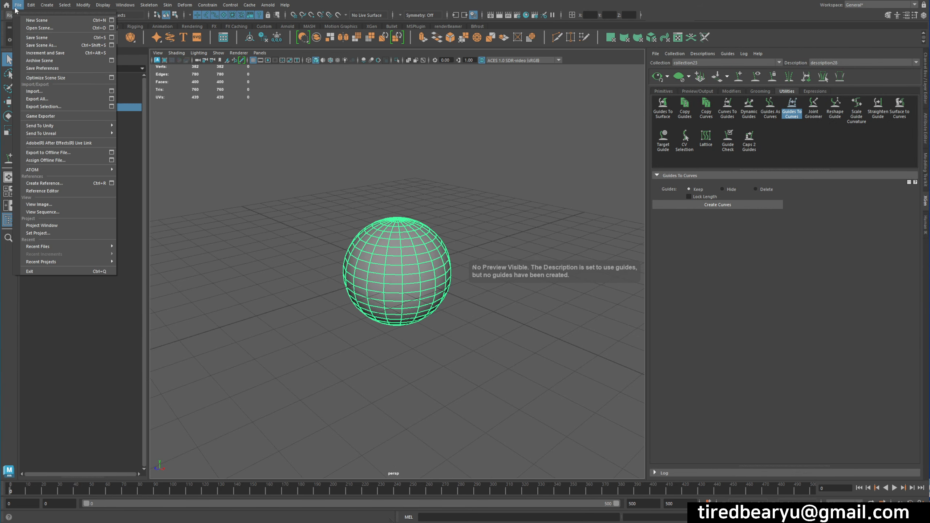
left_click(43, 92)
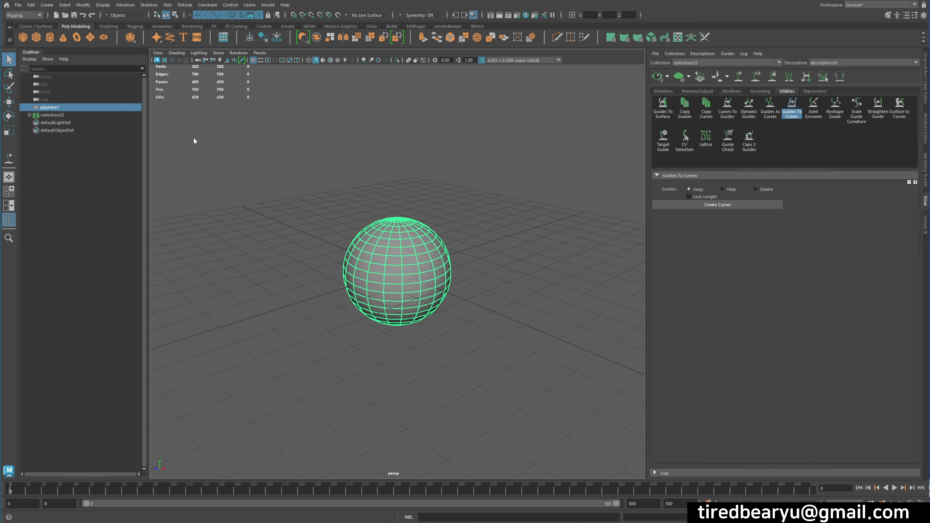
scroll(448, 256, "down", 7)
type("x")
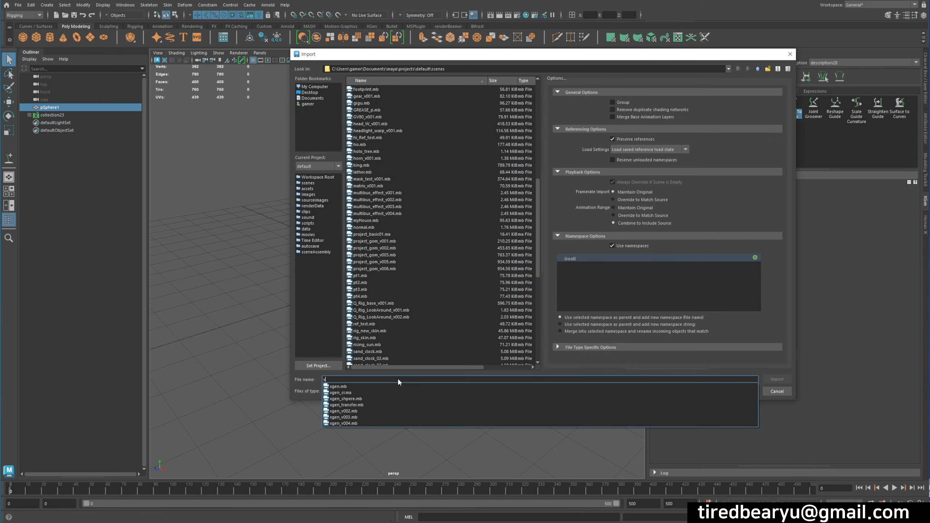
left_click(377, 392)
left_click(777, 379)
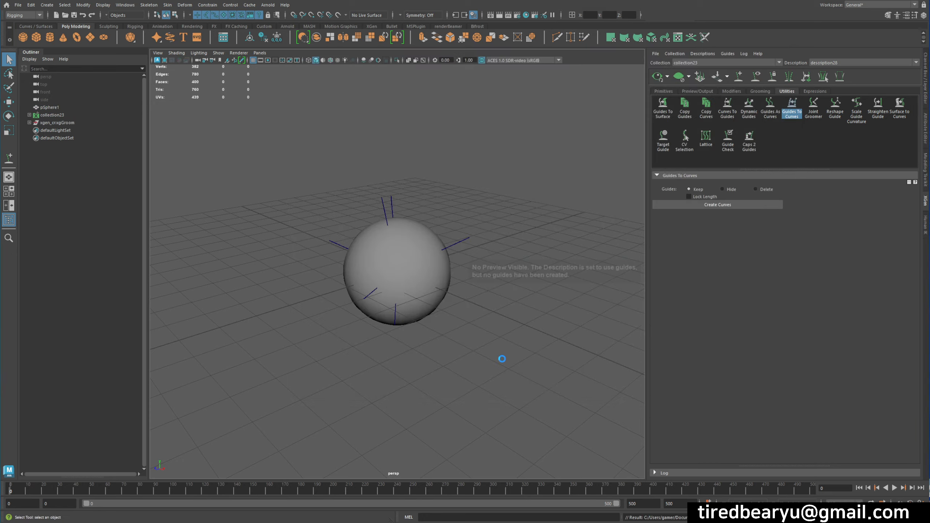
Step: Convert the imported xgGroom curves to guides with Curves To Guides, using Base Proximity and Delete Curves
left_click_drag(389, 325, 446, 293, "alt")
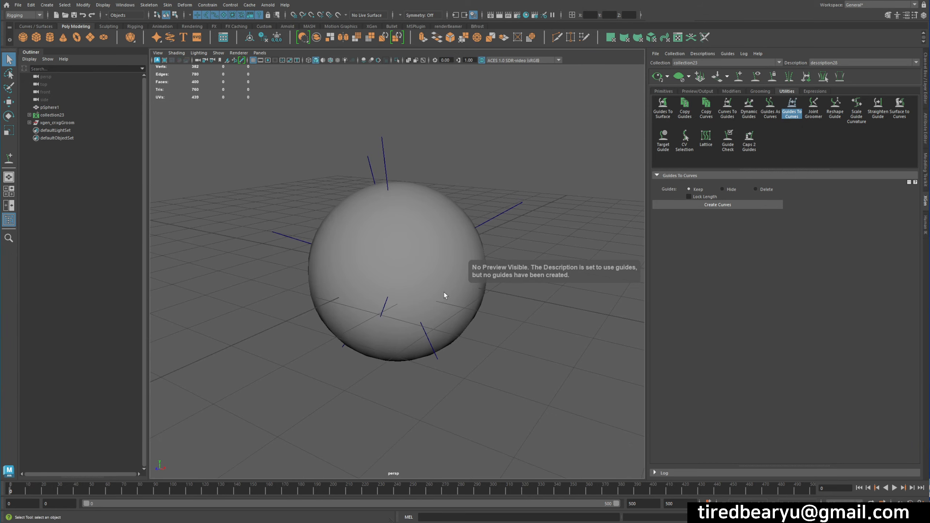
left_click(57, 122)
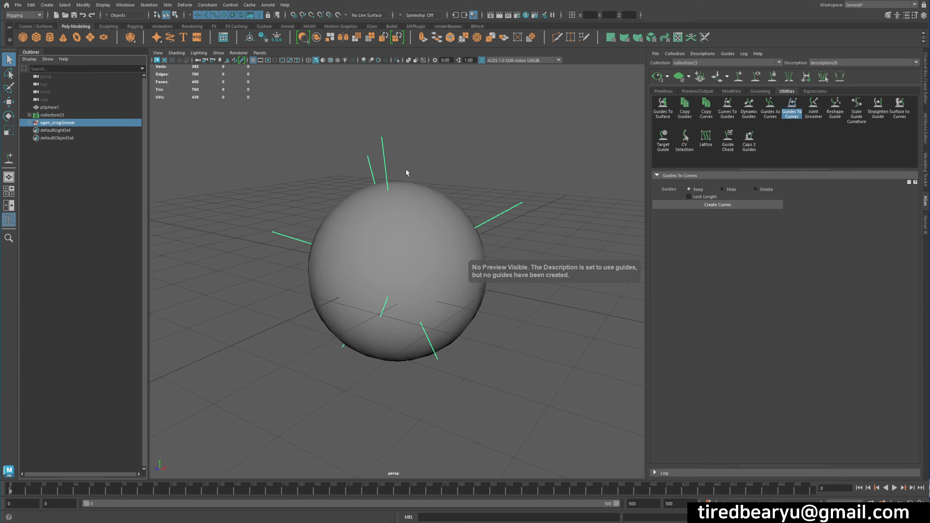
left_click(790, 110)
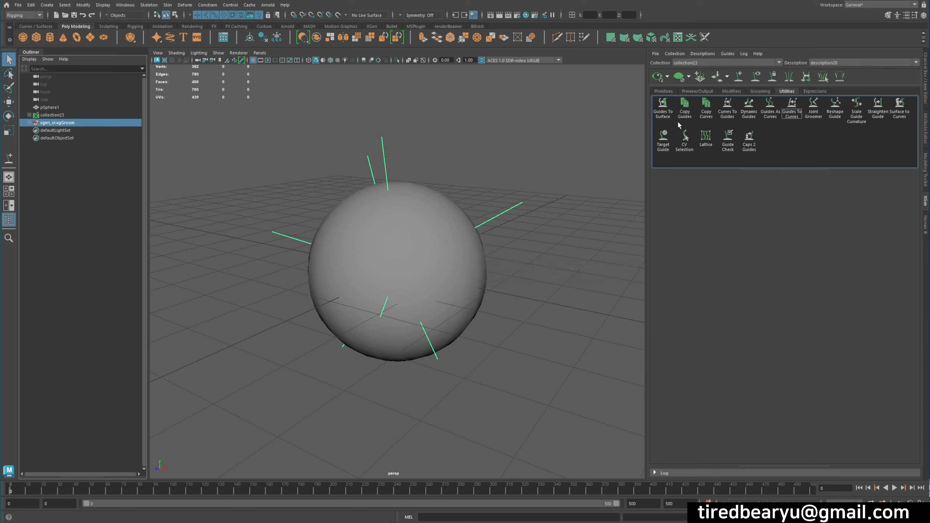
left_click(724, 113)
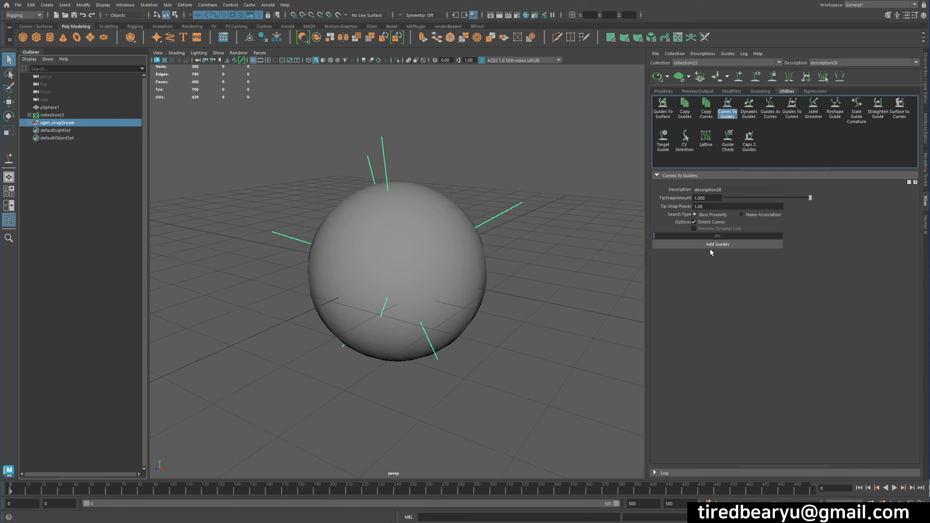
left_click(692, 245)
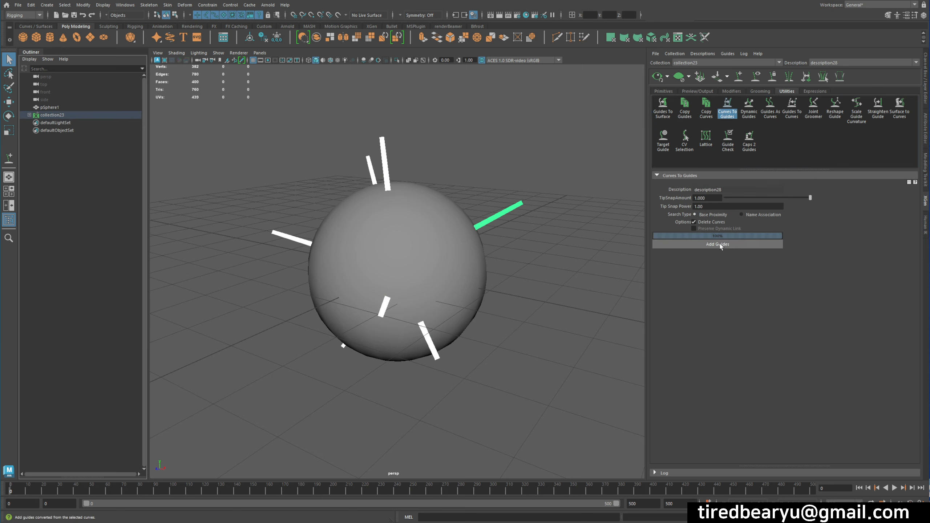
Step: Examine the converted guides around the sphere and leave the sphere selected
left_click_drag(545, 258, 431, 297, "alt")
key("ctrl+z")
key("ctrl+z")
key("ctrl+z")
key("ctrl+z")
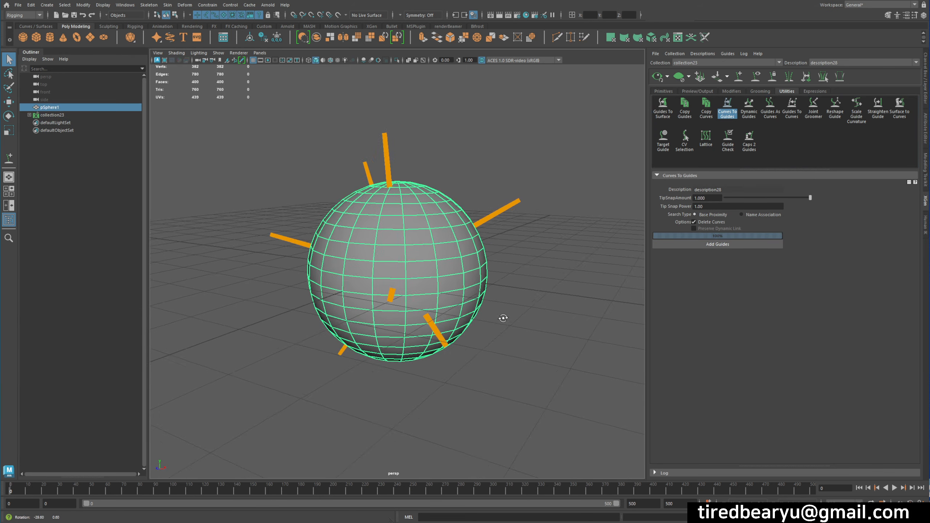
key("shift+z")
left_click(467, 248)
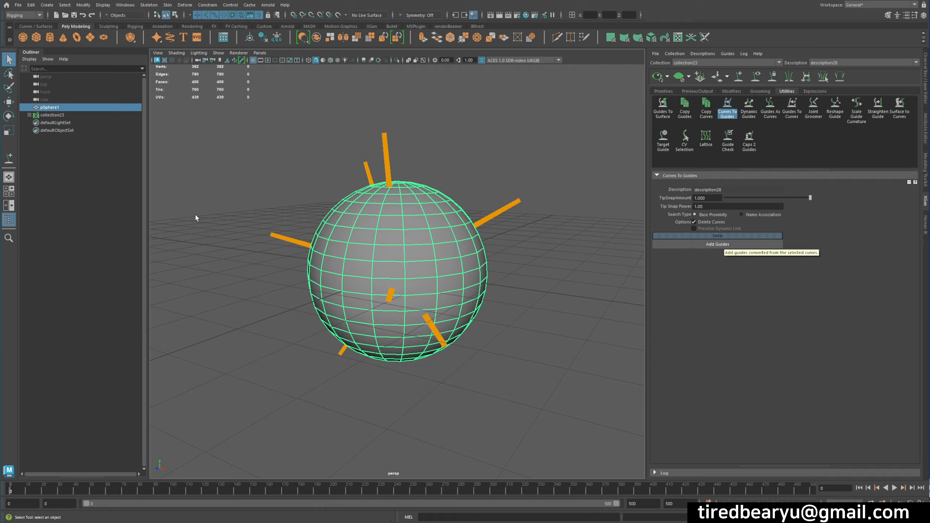
left_click(490, 247)
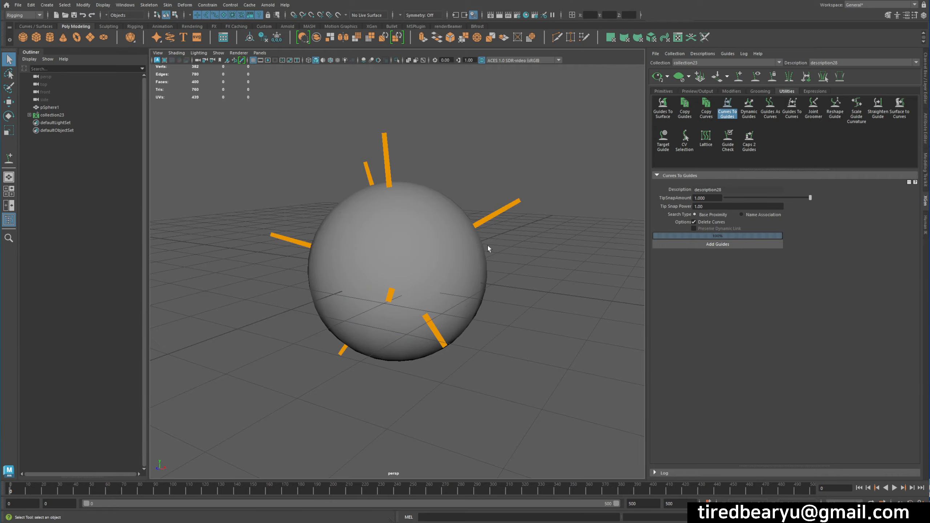
key("z")
Step: Generate the XGen hair preview and move the sphere freely by about 5.7, 3.8 and -1.9 cm in X, Y and Z
left_click(656, 76)
left_click_drag(630, 262, 491, 180, "alt")
key("w")
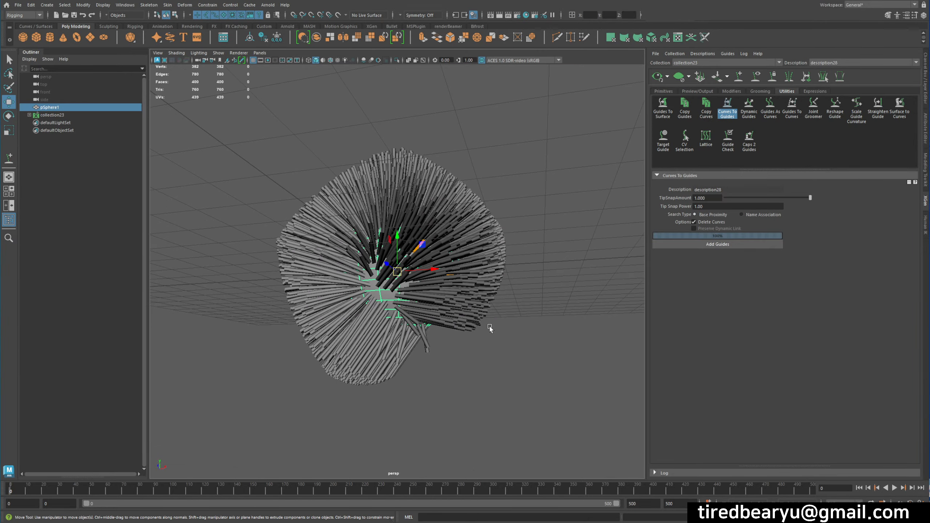
middle_click_drag(489, 326, 640, 239)
Step: Go to frame 117 and refresh the XGen preview for the moved sphere, leaving the Guides To Surface tool closed
left_click(654, 77)
left_click(200, 489)
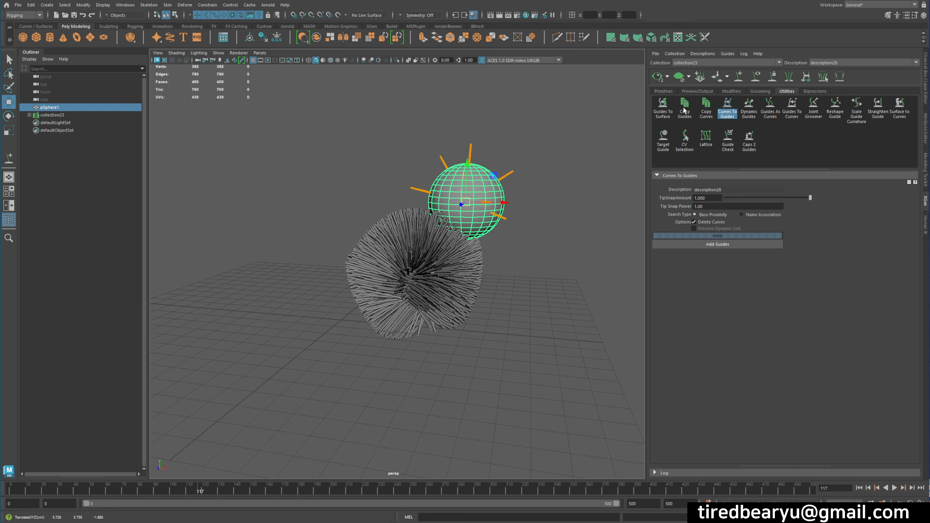
left_click(663, 108)
left_click(534, 251)
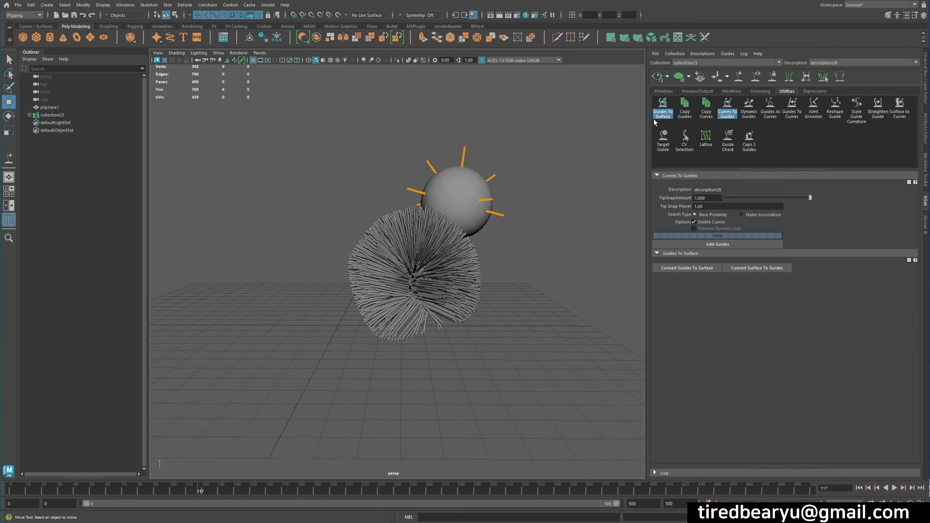
left_click(662, 110)
left_click(660, 78)
left_click_drag(527, 257, 551, 267, "alt")
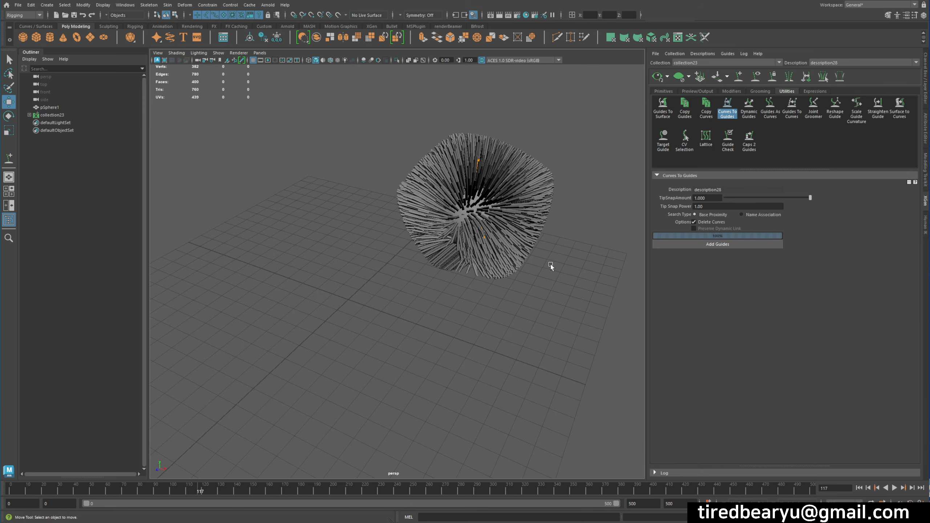
left_click_drag(551, 266, 572, 286, "alt")
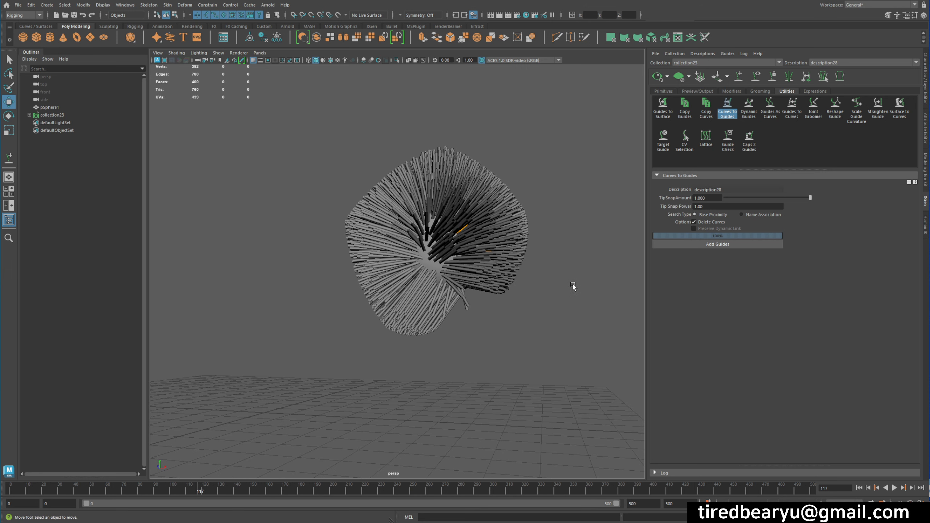